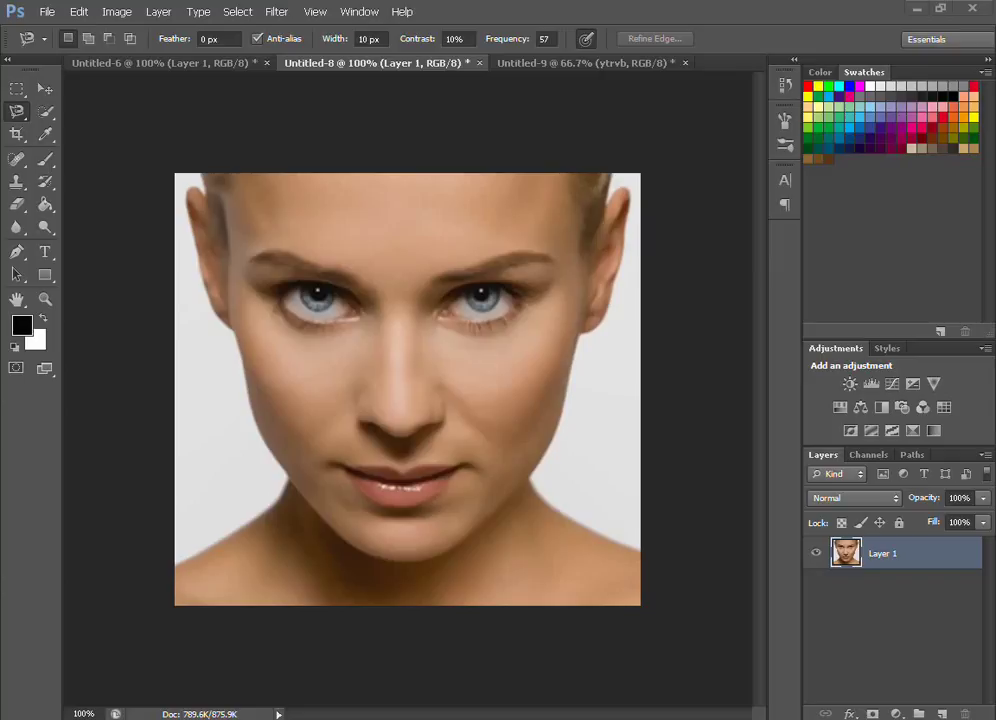
# - Read the tutorial notes for the Magnetic Lasso step, highlighting the title and lasso instructions
pyautogui.hotkey('alt', 'Tab')
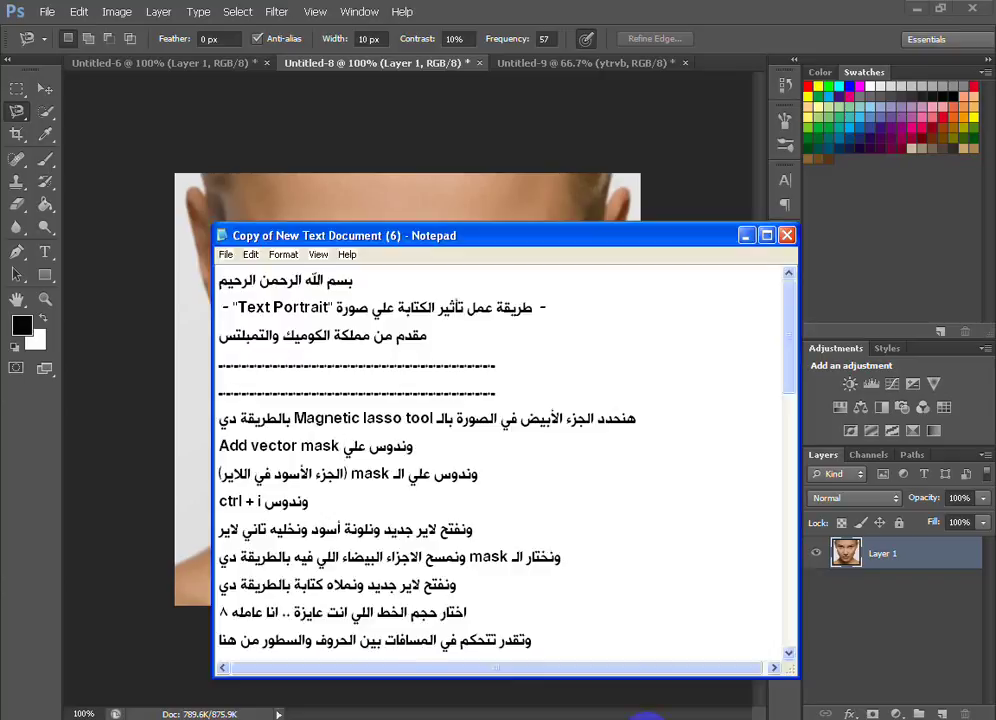
pyautogui.moveTo(545, 306); pyautogui.dragTo(256, 306)
pyautogui.click(562, 308)
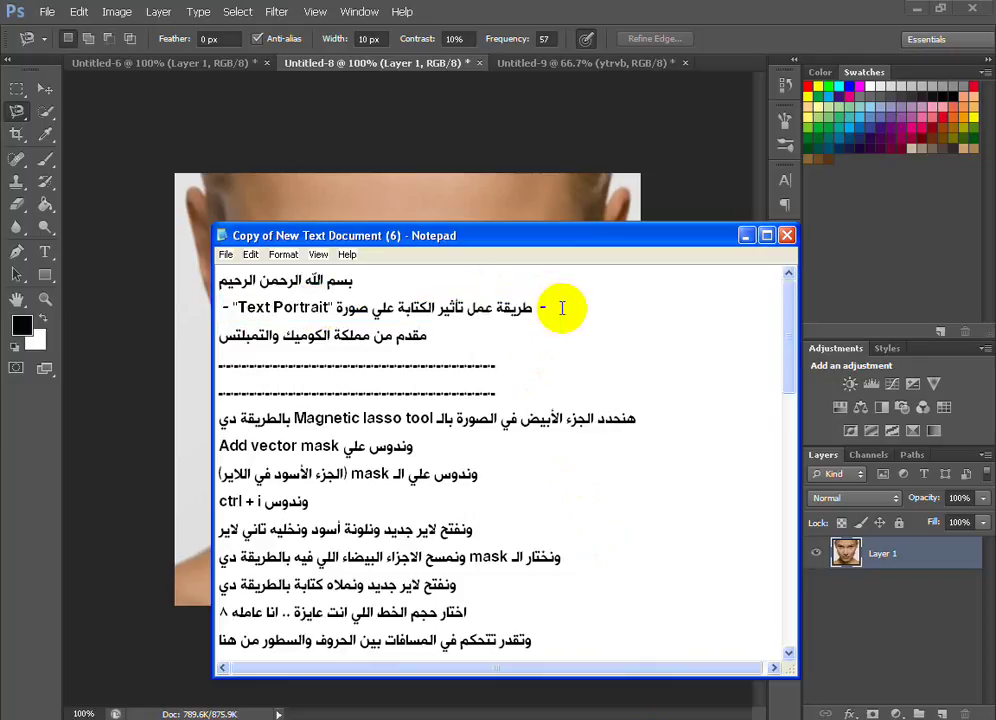
pyautogui.click(746, 236)
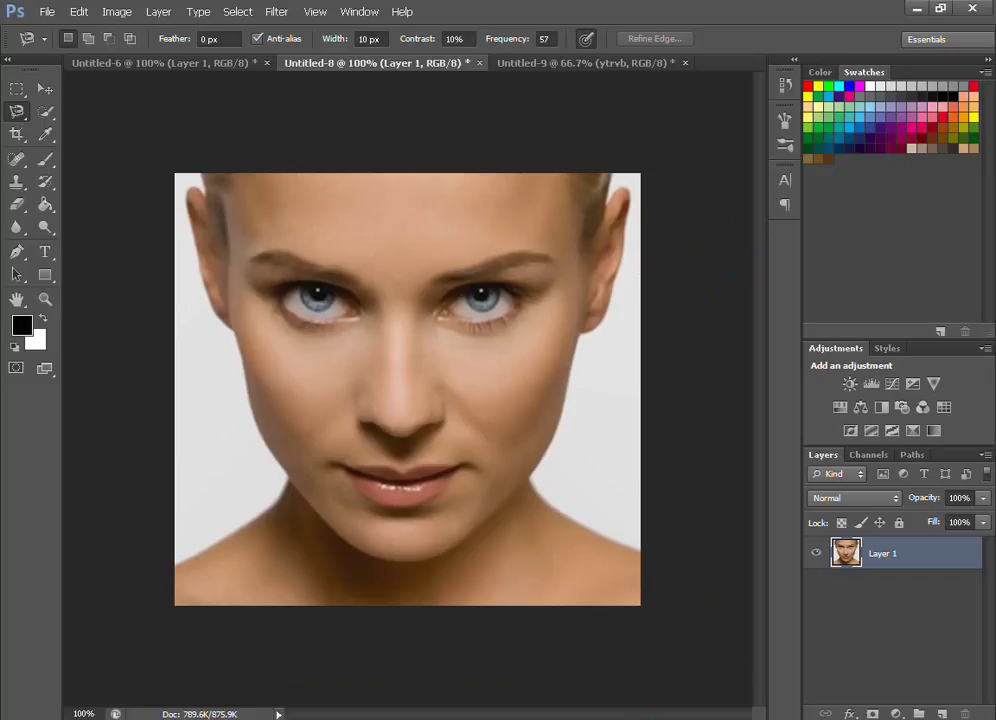
pyautogui.click(720, 717)
pyautogui.moveTo(647, 417); pyautogui.dragTo(214, 419)
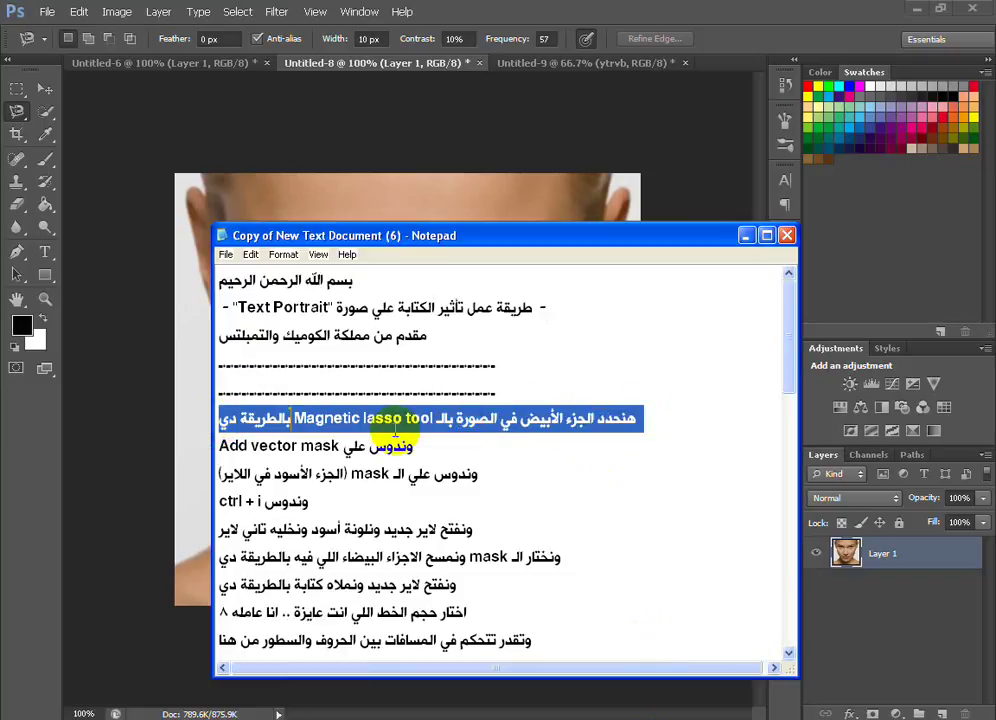
pyautogui.click(655, 421)
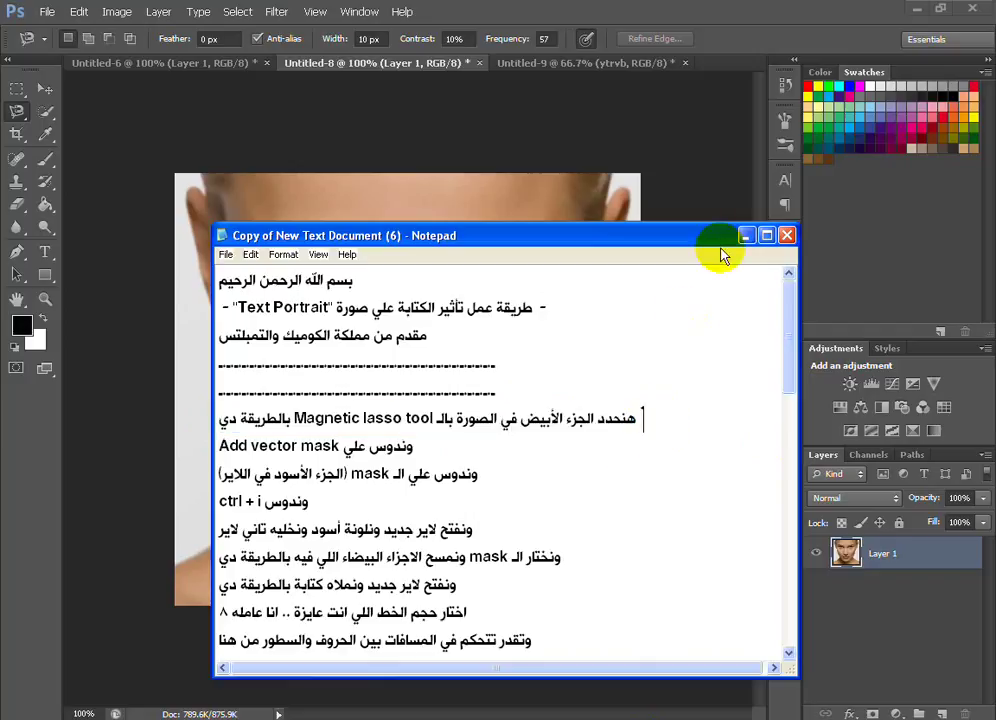
pyautogui.click(155, 137)
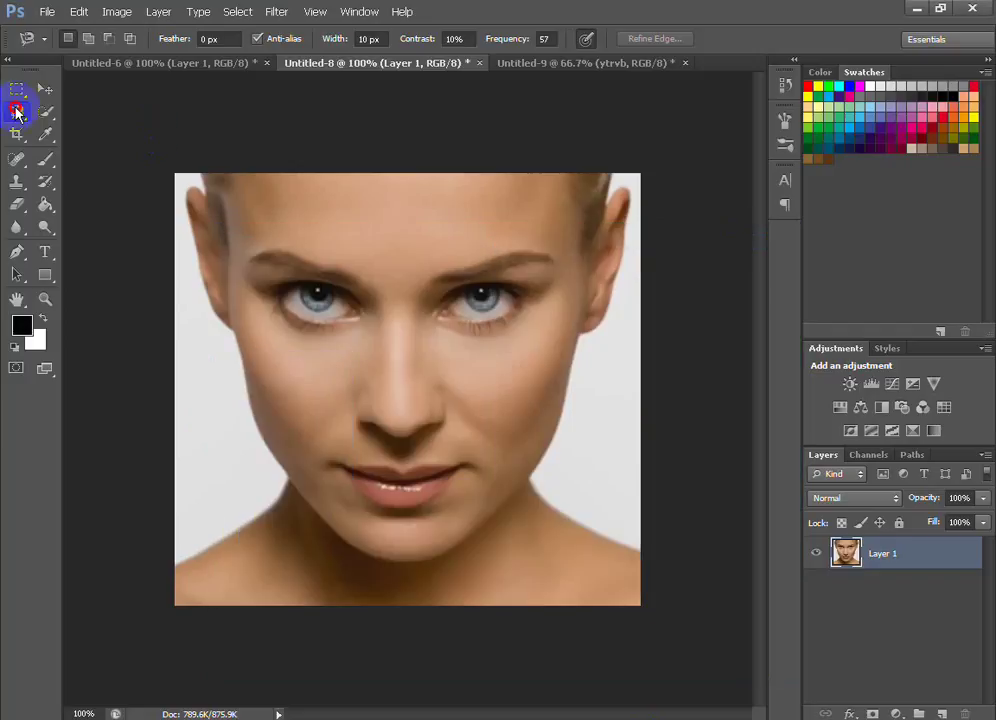
# - Trace around the face and neck with the Magnetic Lasso and close the selection
pyautogui.rightClick(16, 112)
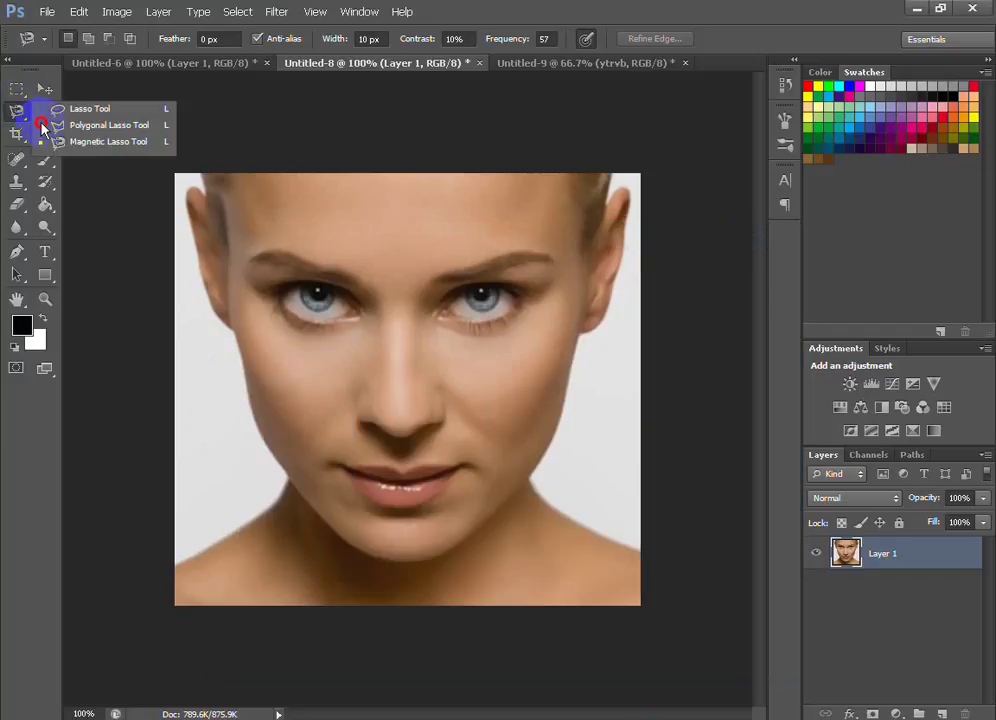
pyautogui.click(120, 142)
pyautogui.click(176, 568)
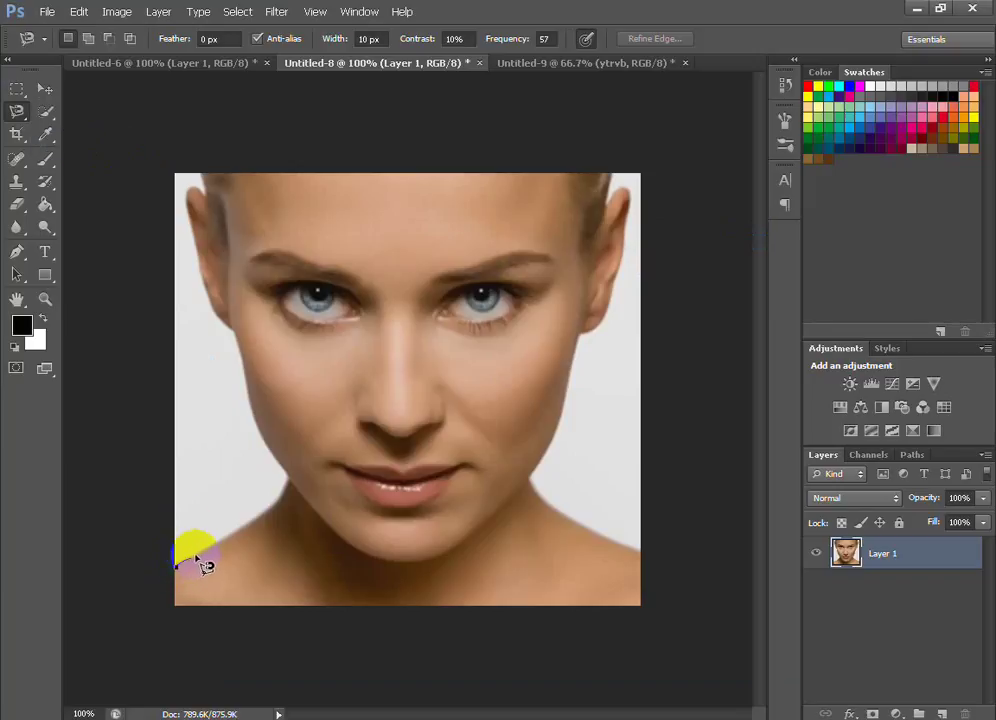
pyautogui.moveTo(203, 566)
pyautogui.mouseDown()
pyautogui.moveTo(293, 495)
pyautogui.moveTo(191, 260)
pyautogui.moveTo(186, 205)
pyautogui.moveTo(203, 193)
pyautogui.moveTo(203, 174)
pyautogui.moveTo(485, 172)
pyautogui.moveTo(612, 180)
pyautogui.moveTo(617, 205)
pyautogui.moveTo(620, 194)
pyautogui.mouseUp()
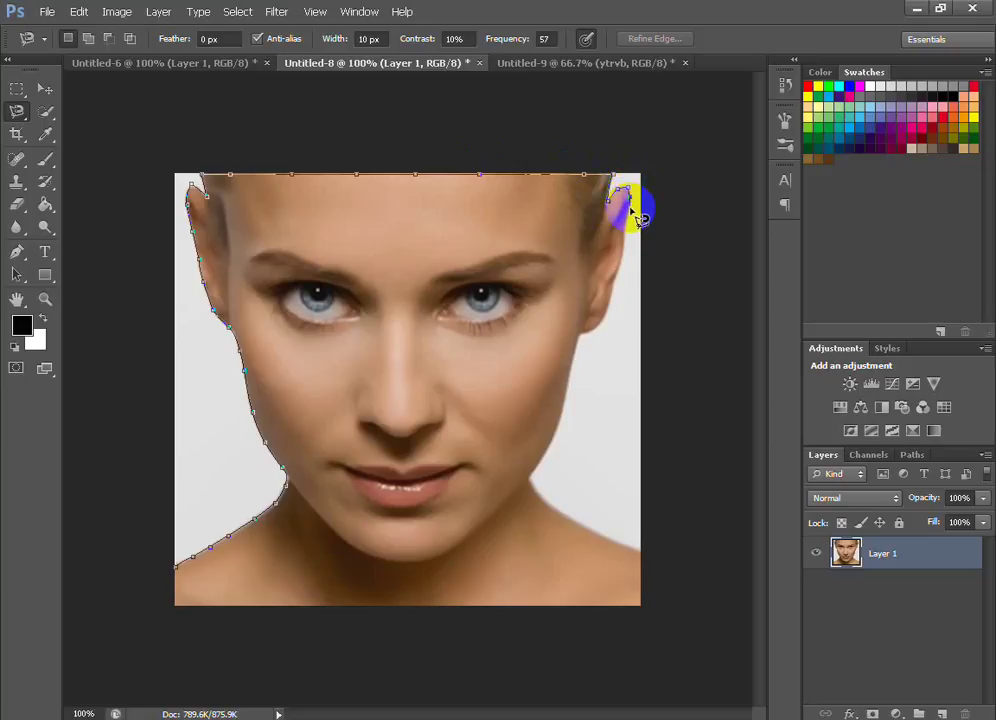
pyautogui.moveTo(630, 210)
pyautogui.mouseDown()
pyautogui.moveTo(605, 329)
pyautogui.moveTo(562, 435)
pyautogui.moveTo(534, 474)
pyautogui.moveTo(551, 511)
pyautogui.moveTo(648, 561)
pyautogui.moveTo(667, 378)
pyautogui.moveTo(651, 273)
pyautogui.moveTo(653, 179)
pyautogui.moveTo(614, 160)
pyautogui.moveTo(518, 156)
pyautogui.moveTo(296, 156)
pyautogui.moveTo(165, 172)
pyautogui.moveTo(152, 195)
pyautogui.moveTo(152, 270)
pyautogui.moveTo(160, 500)
pyautogui.moveTo(175, 568)
pyautogui.mouseUp()
pyautogui.click(183, 575)
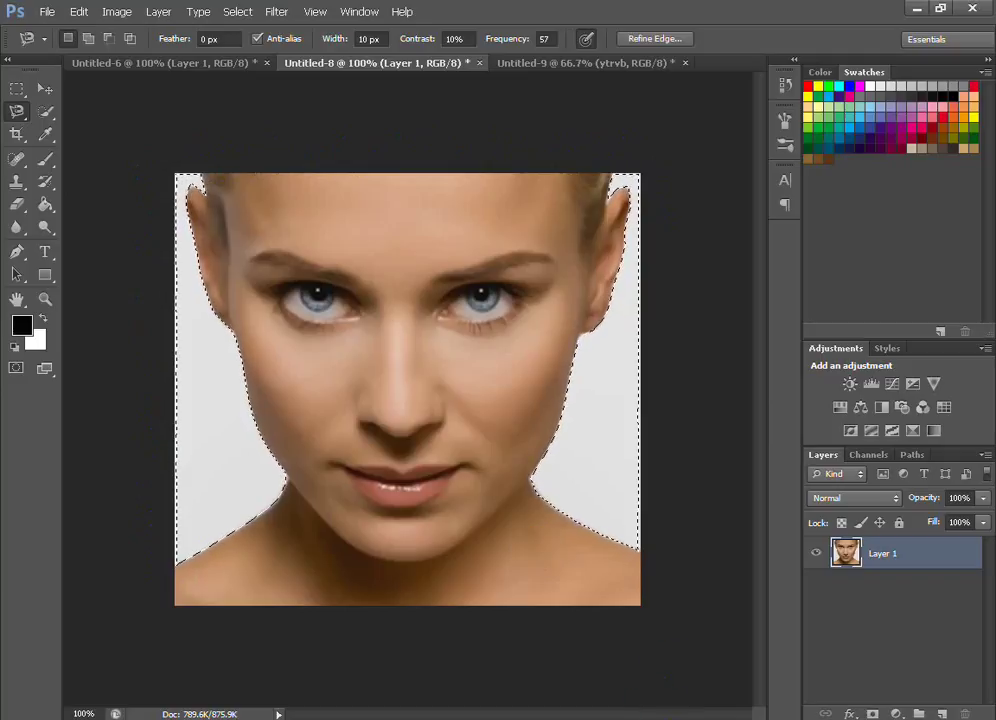
# - Add a layer mask to Layer 1 from the active face selection
pyautogui.hotkey('alt', 'Tab')
pyautogui.moveTo(316, 446)
pyautogui.mouseDown()
pyautogui.moveTo(218, 443)
pyautogui.moveTo(444, 447)
pyautogui.mouseUp()
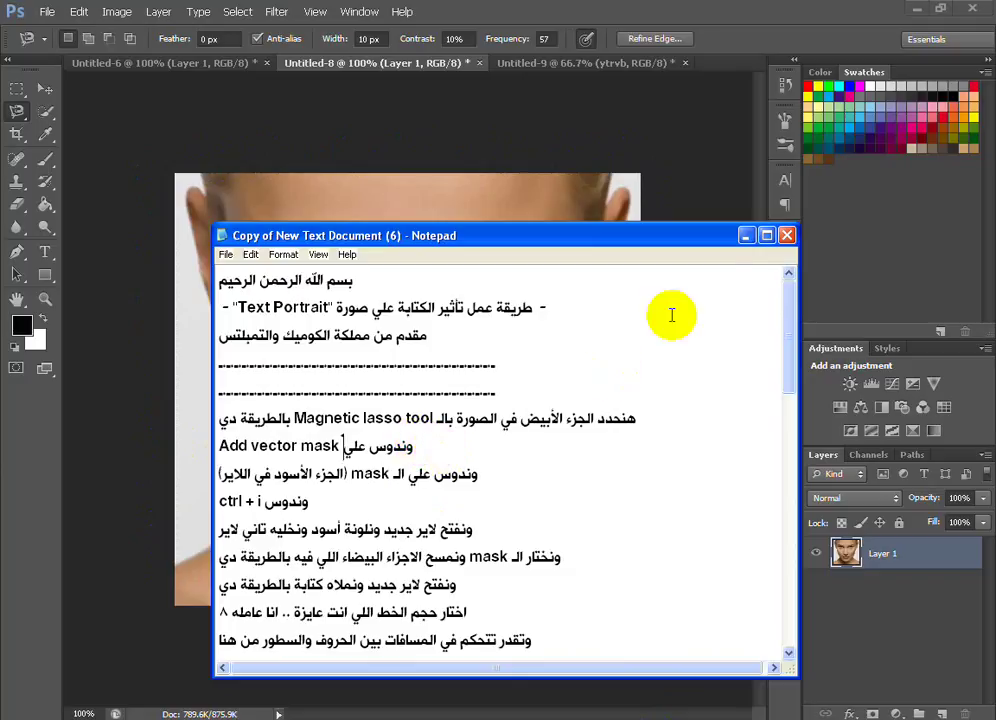
pyautogui.click(746, 237)
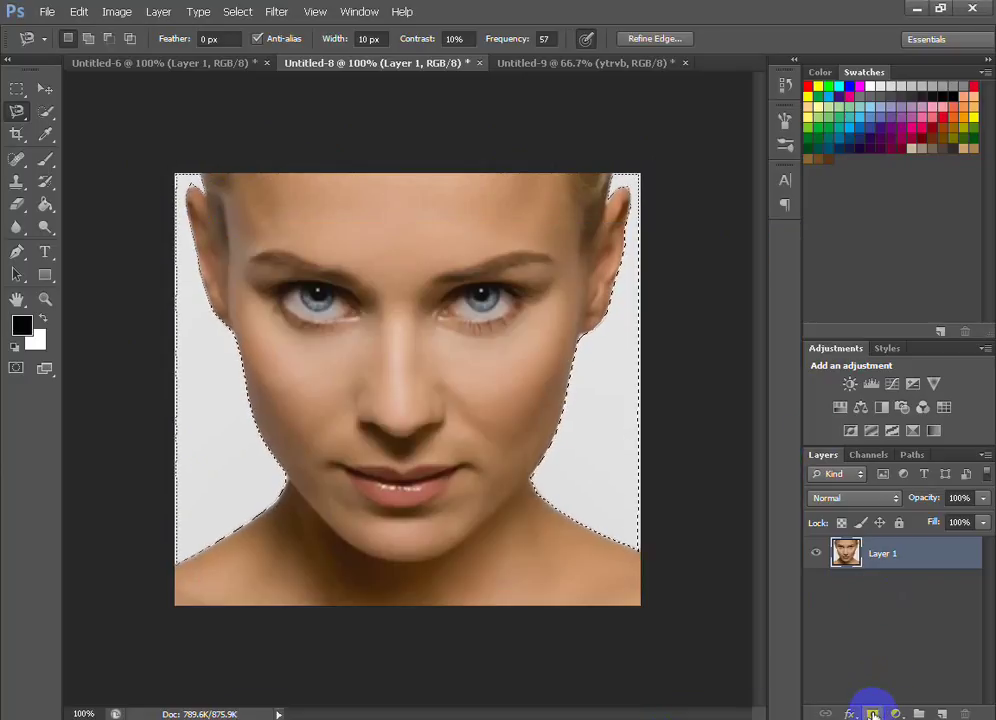
pyautogui.click(872, 713)
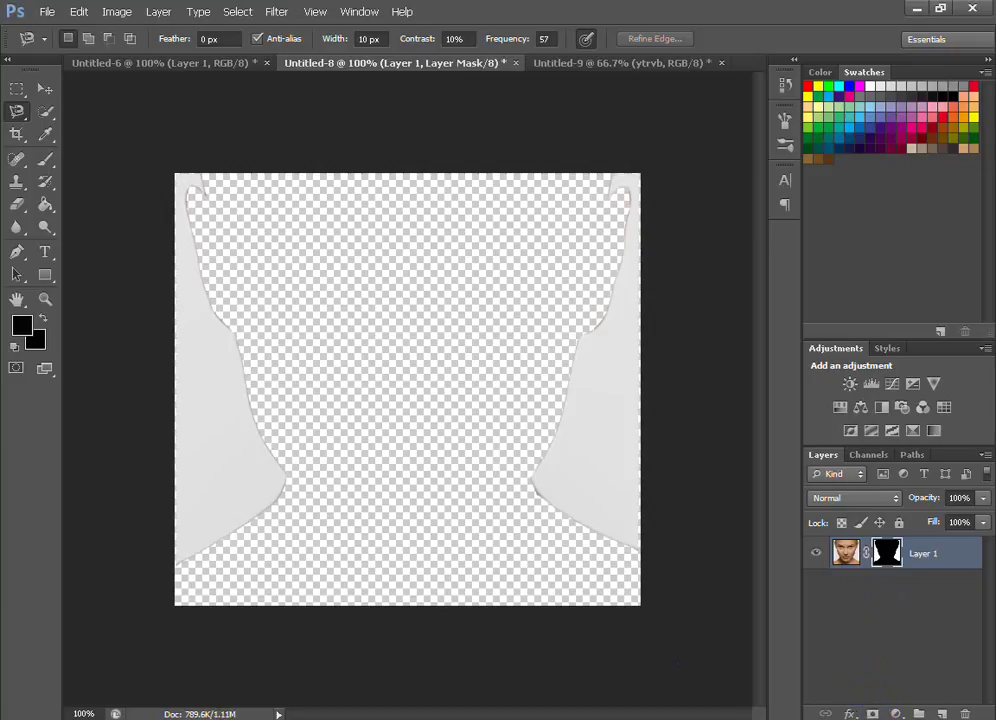
# - Target Layer 1's mask thumbnail and review the note on inverting the mask
pyautogui.hotkey('alt', 'Tab')
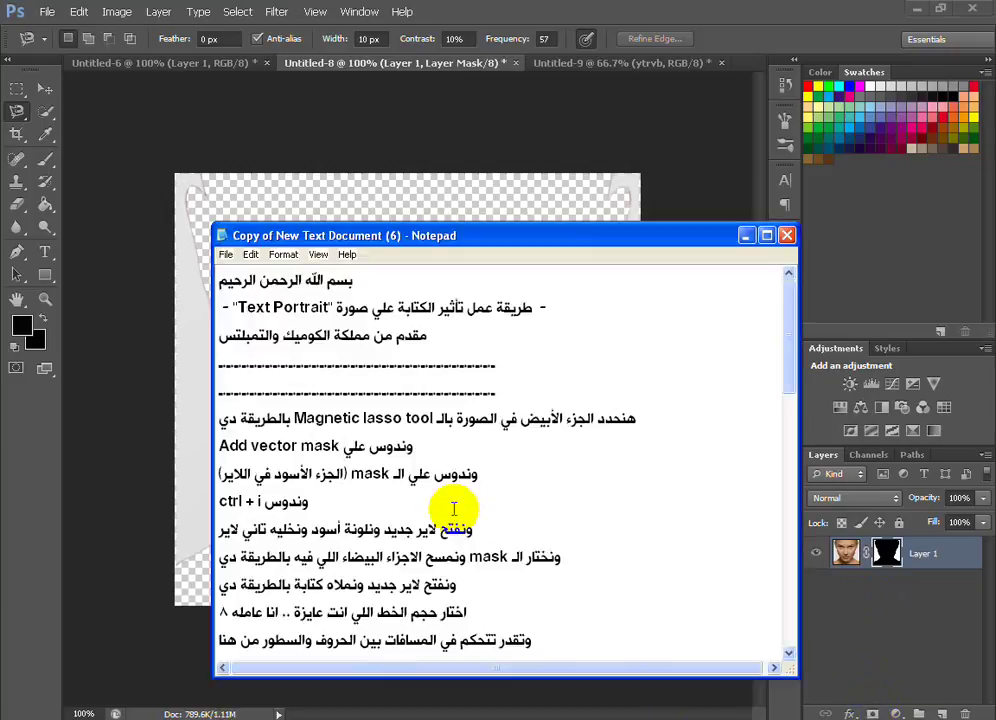
pyautogui.moveTo(423, 474)
pyautogui.mouseDown()
pyautogui.moveTo(233, 471)
pyautogui.moveTo(357, 484)
pyautogui.moveTo(488, 476)
pyautogui.mouseUp()
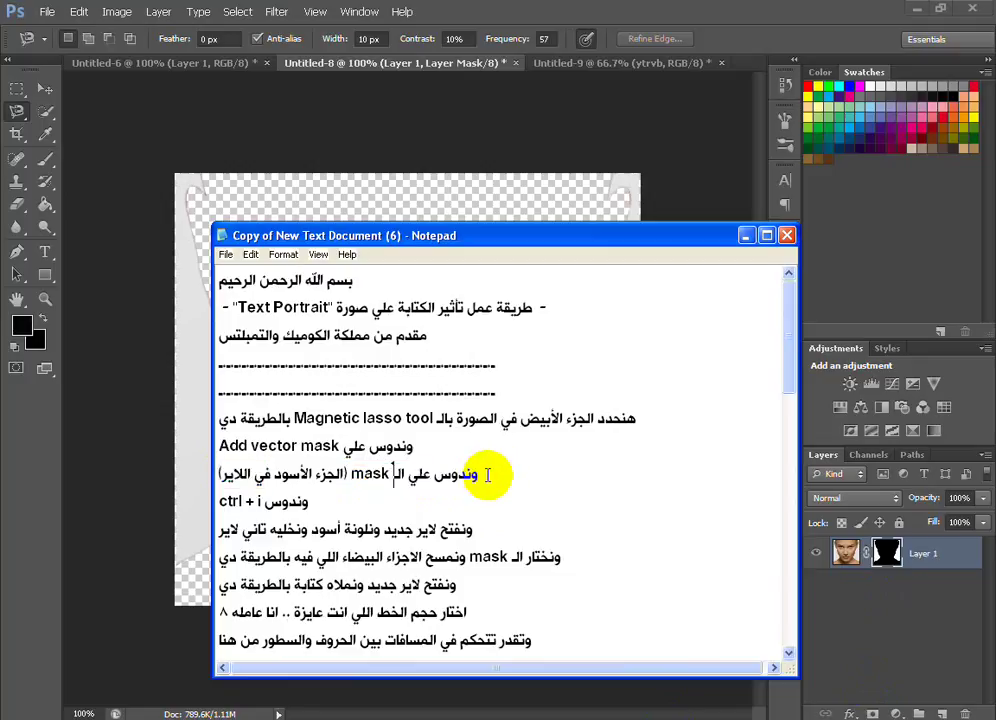
pyautogui.click(488, 476)
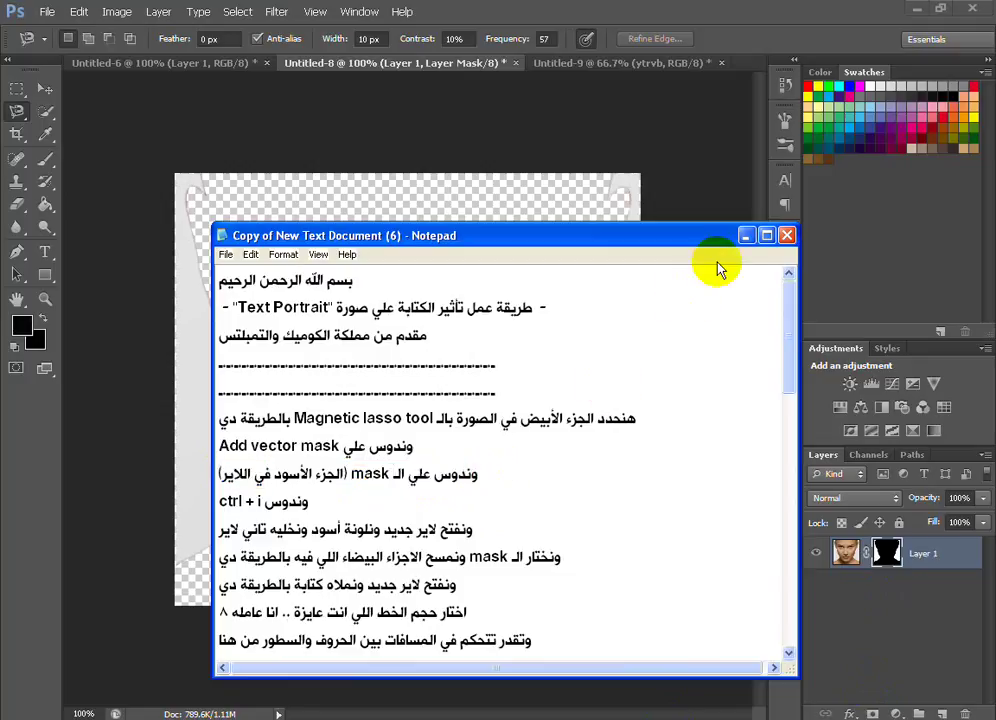
pyautogui.click(745, 236)
pyautogui.click(878, 565)
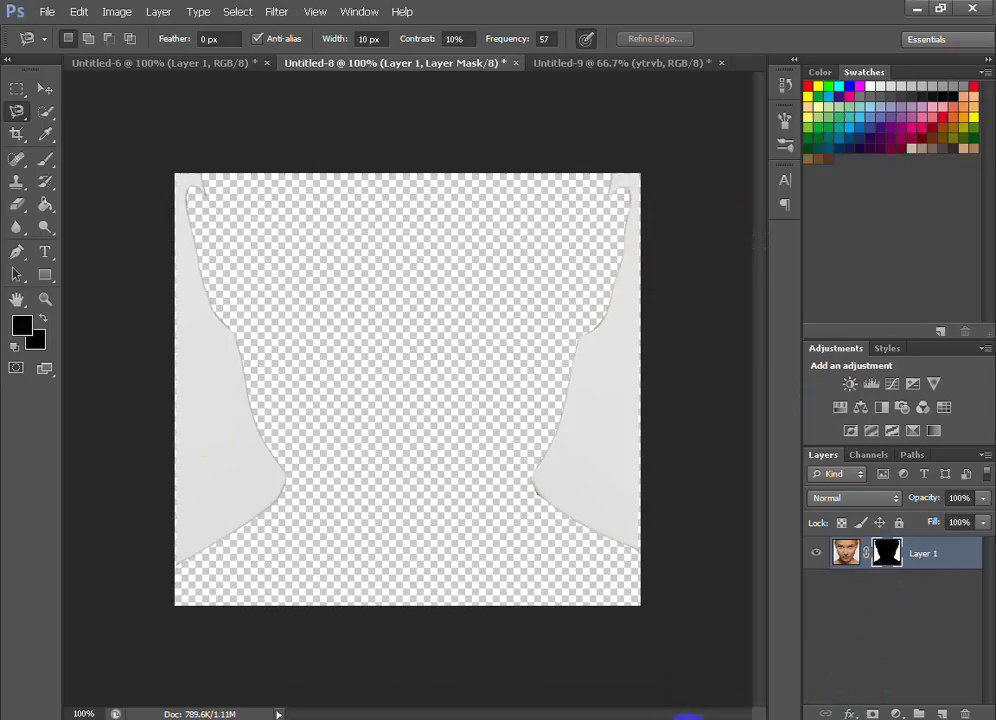
pyautogui.click(675, 713)
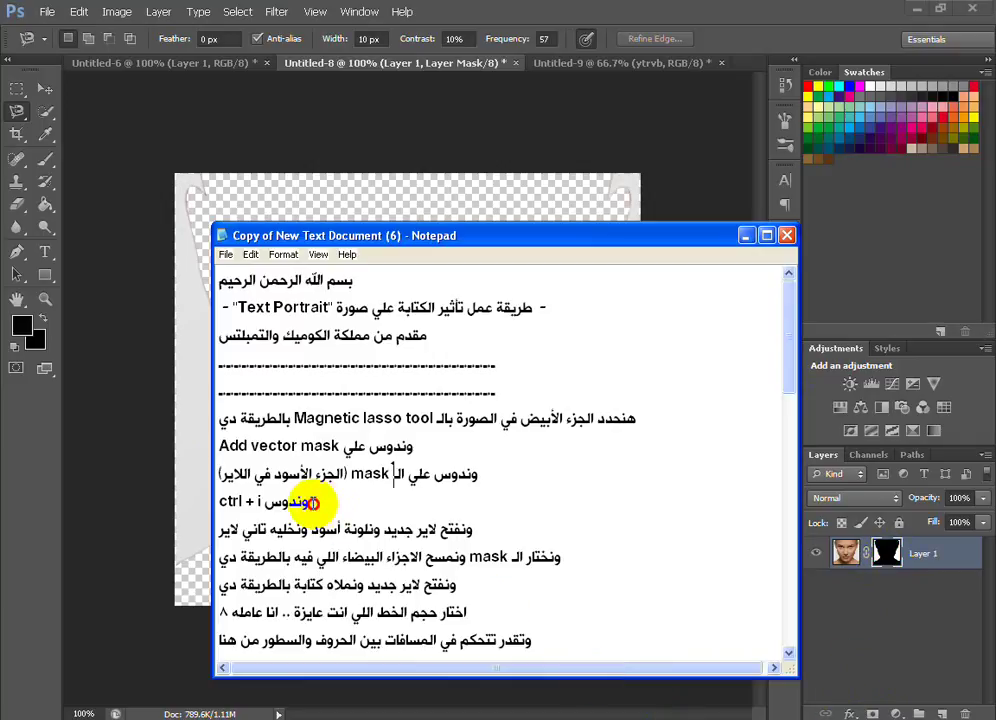
pyautogui.moveTo(333, 503); pyautogui.dragTo(214, 510)
pyautogui.click(745, 235)
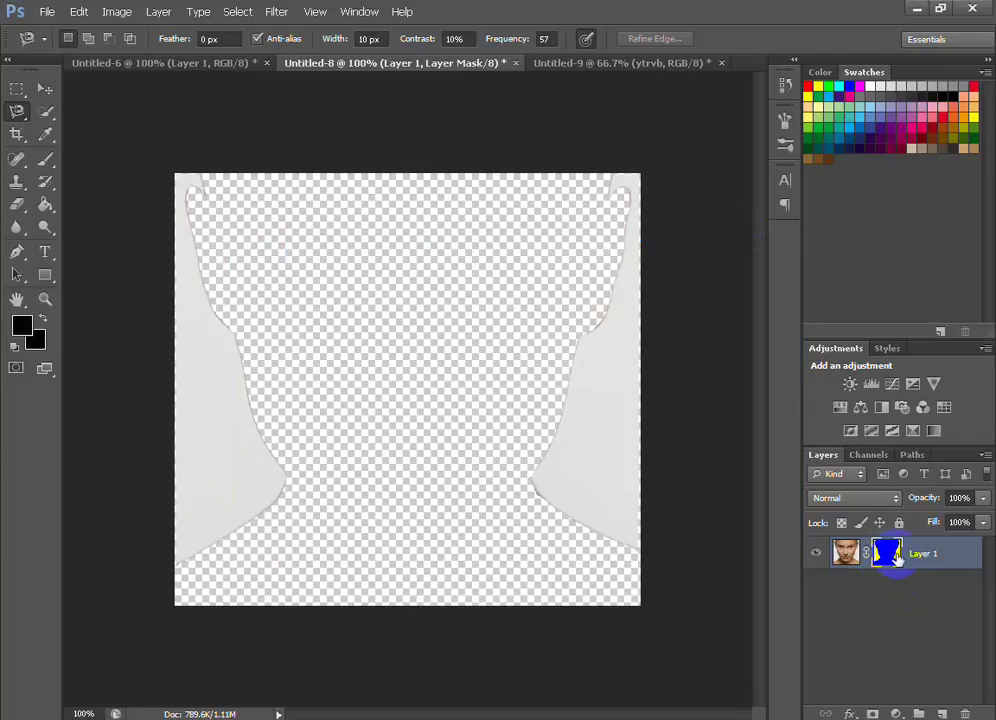
# - Invert Layer 1's mask with Ctrl+I, then review the note about adding a black layer
pyautogui.hotkey('ctrl', 'i')
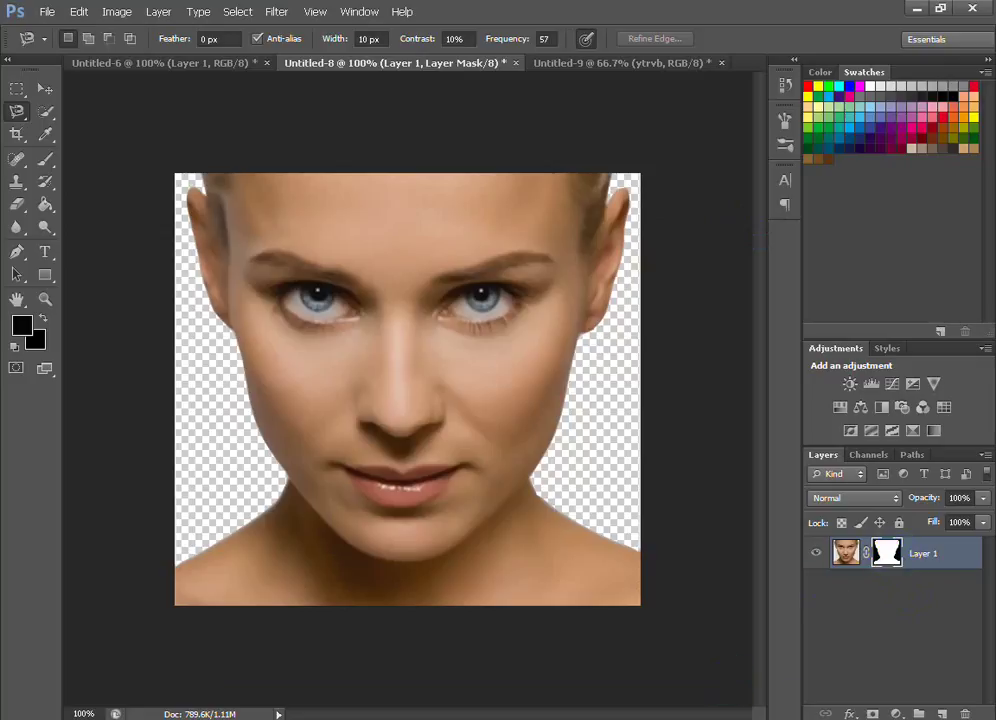
pyautogui.hotkey('alt', 'Tab')
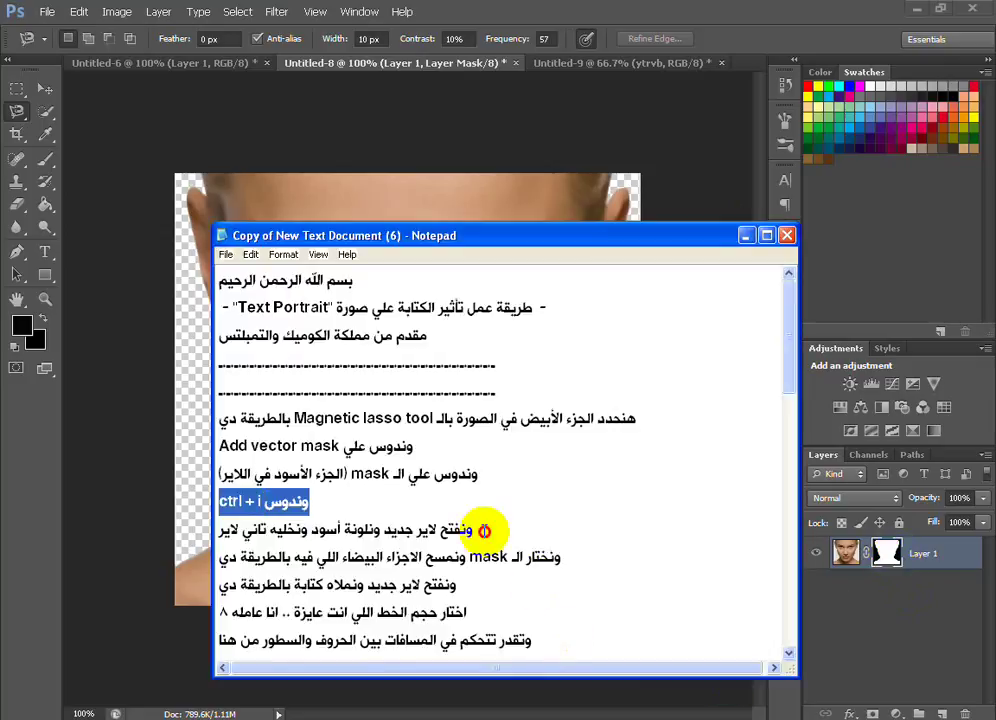
pyautogui.moveTo(357, 529); pyautogui.dragTo(295, 530)
pyautogui.moveTo(216, 528); pyautogui.dragTo(463, 530)
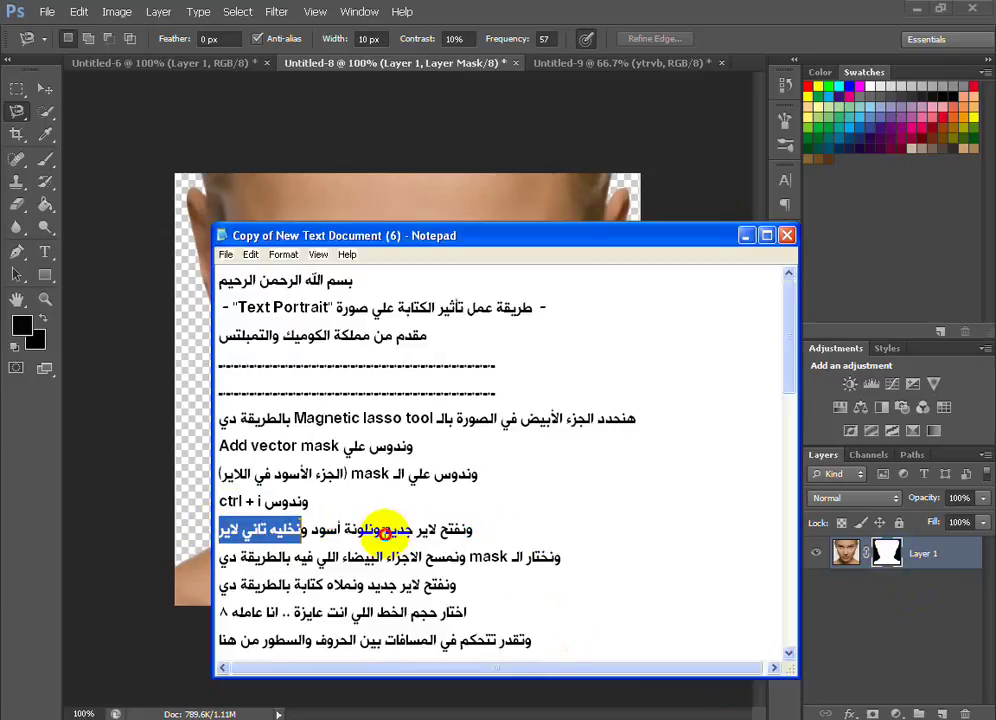
pyautogui.click(472, 532)
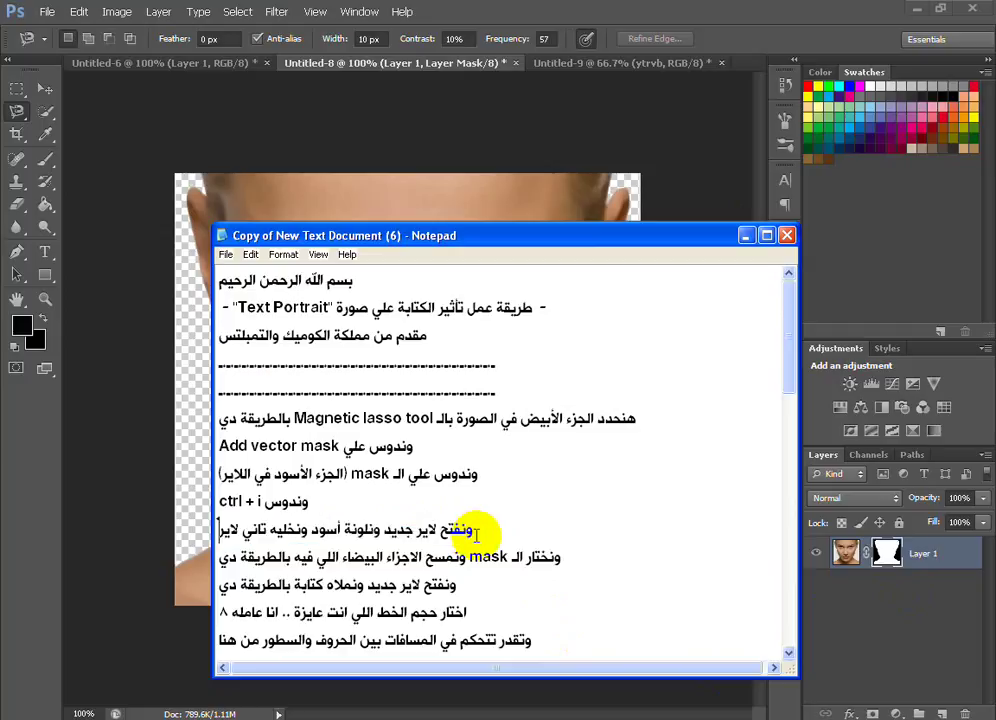
pyautogui.click(745, 238)
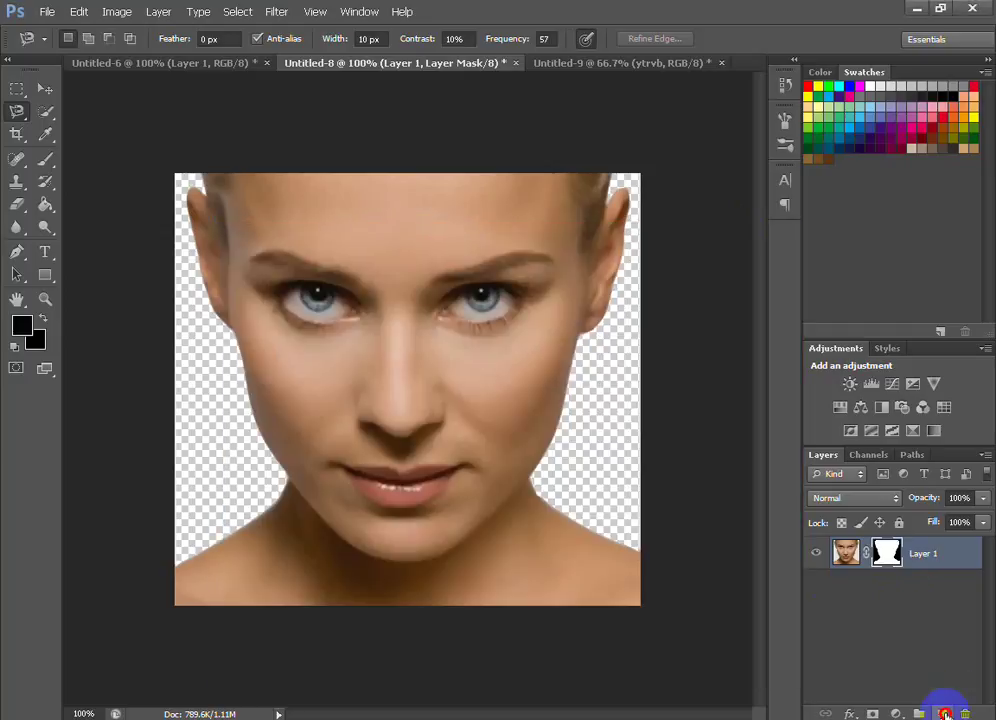
# - Add a new Layer 2 filled with black and move it beneath Layer 1
pyautogui.click(945, 713)
pyautogui.click(45, 204)
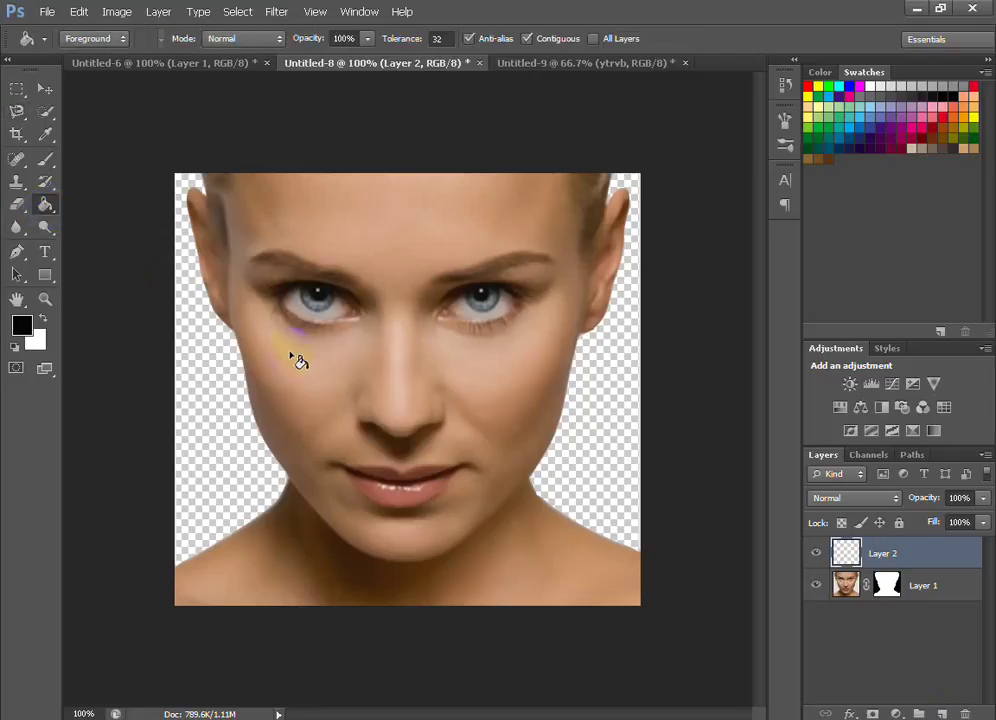
pyautogui.click(299, 361)
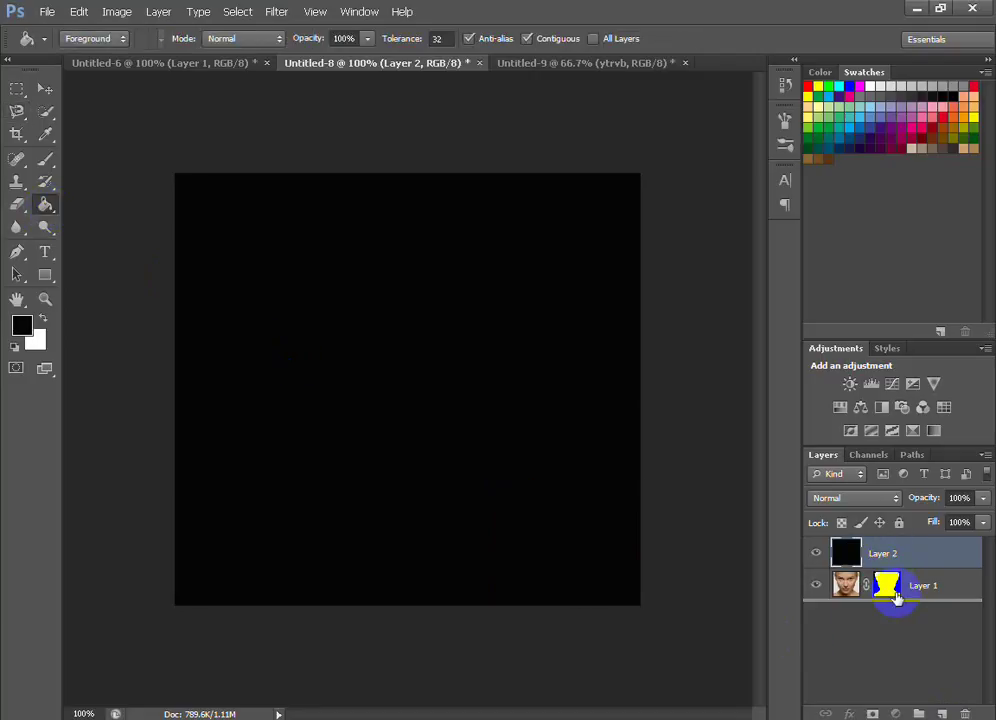
pyautogui.moveTo(896, 597); pyautogui.dragTo(892, 603)
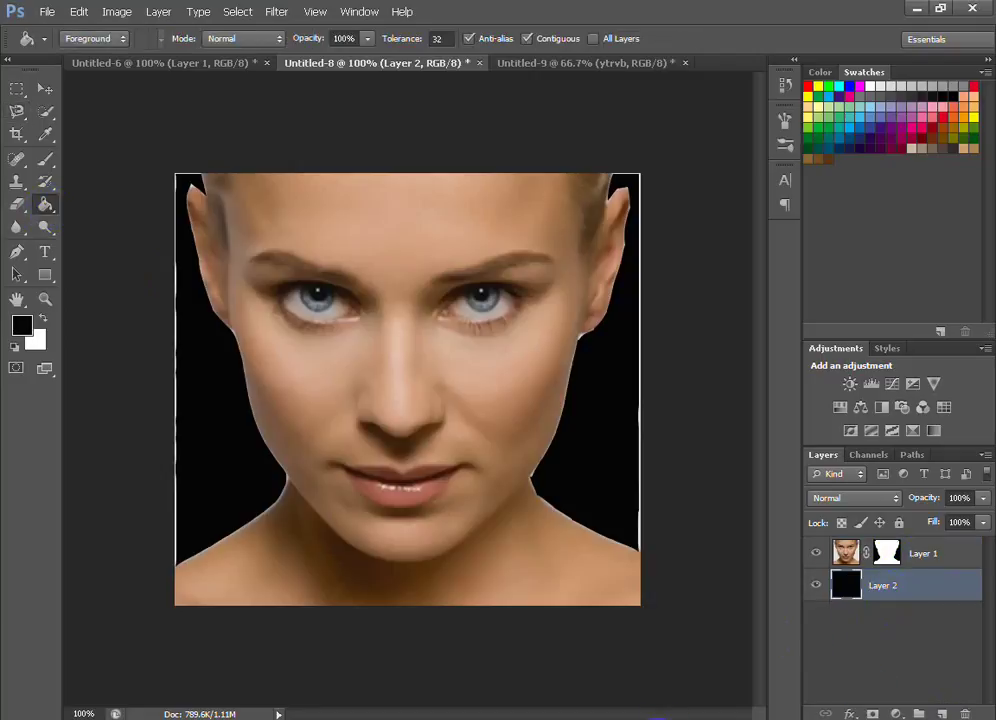
# - Bring up the tutorial notes and look through them
pyautogui.hotkey('alt', 'Tab')
pyautogui.click(475, 613)
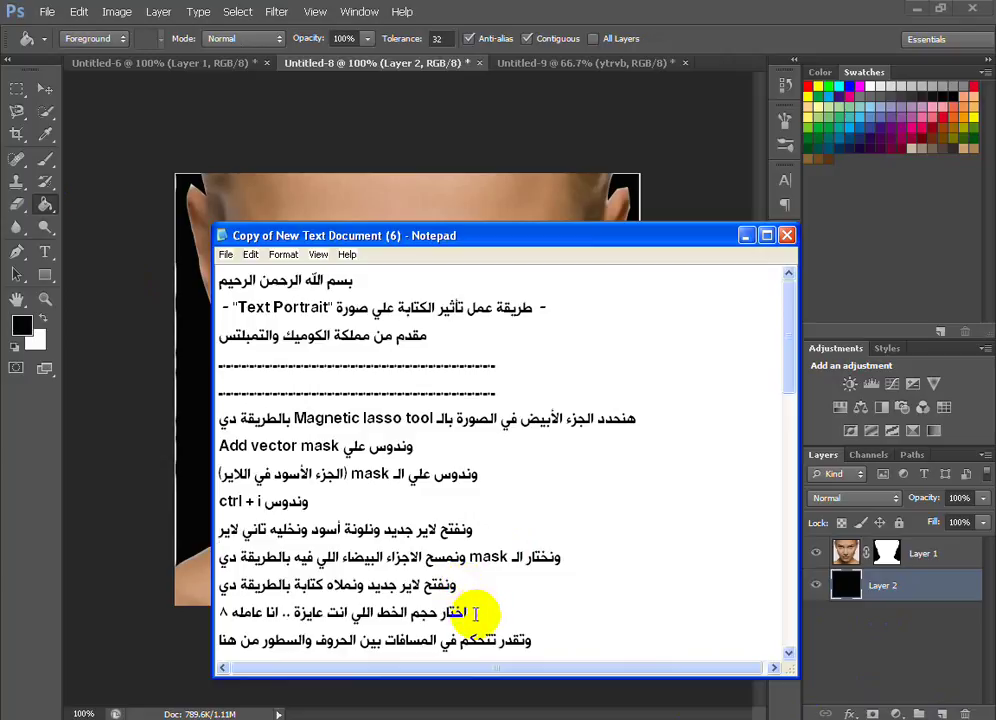
pyautogui.doubleClick(789, 652)
pyautogui.click(789, 652)
pyautogui.moveTo(562, 476)
pyautogui.mouseDown()
pyautogui.moveTo(217, 480)
pyautogui.moveTo(563, 478)
pyautogui.mouseUp()
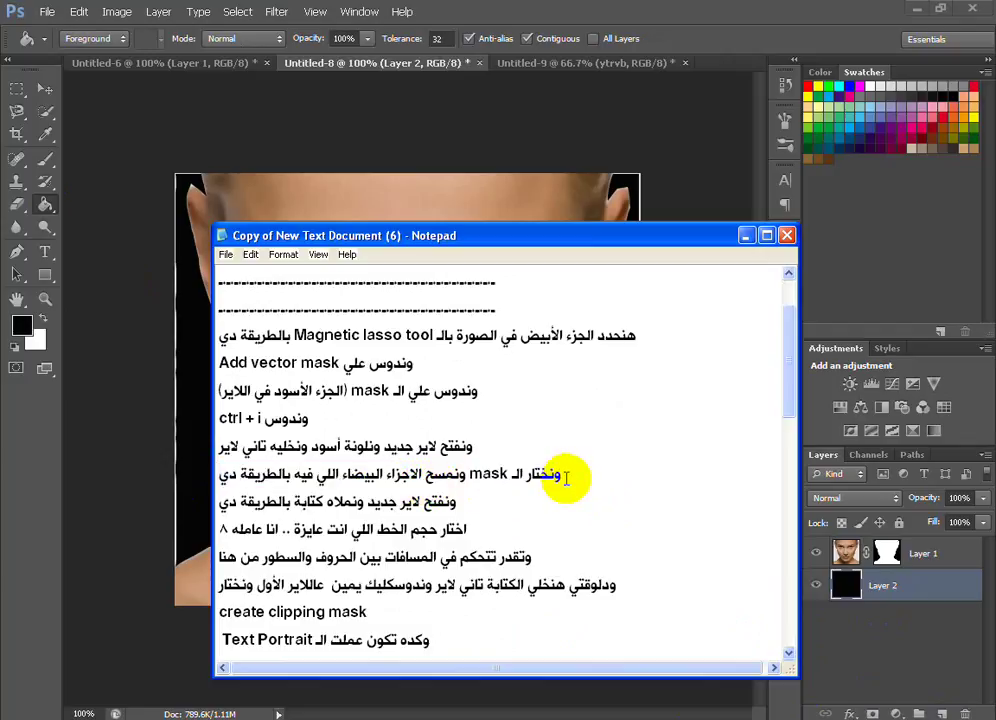
# - On Layer 1's mask, erase the white fringe along the face's left edge at 200% zoom
pyautogui.click(875, 562)
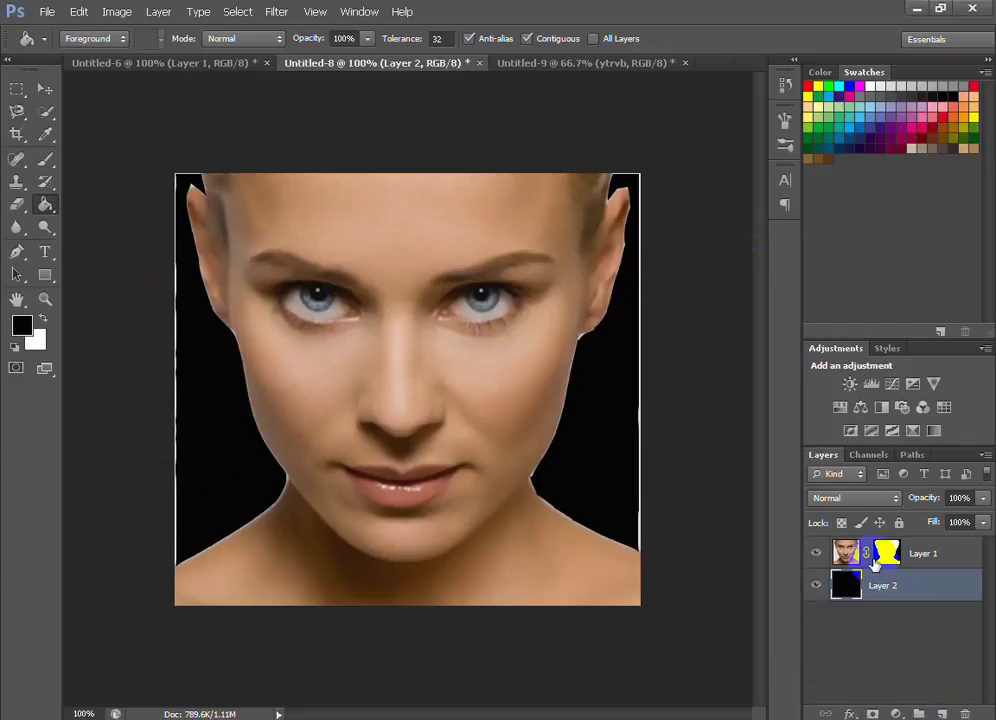
pyautogui.click(888, 552)
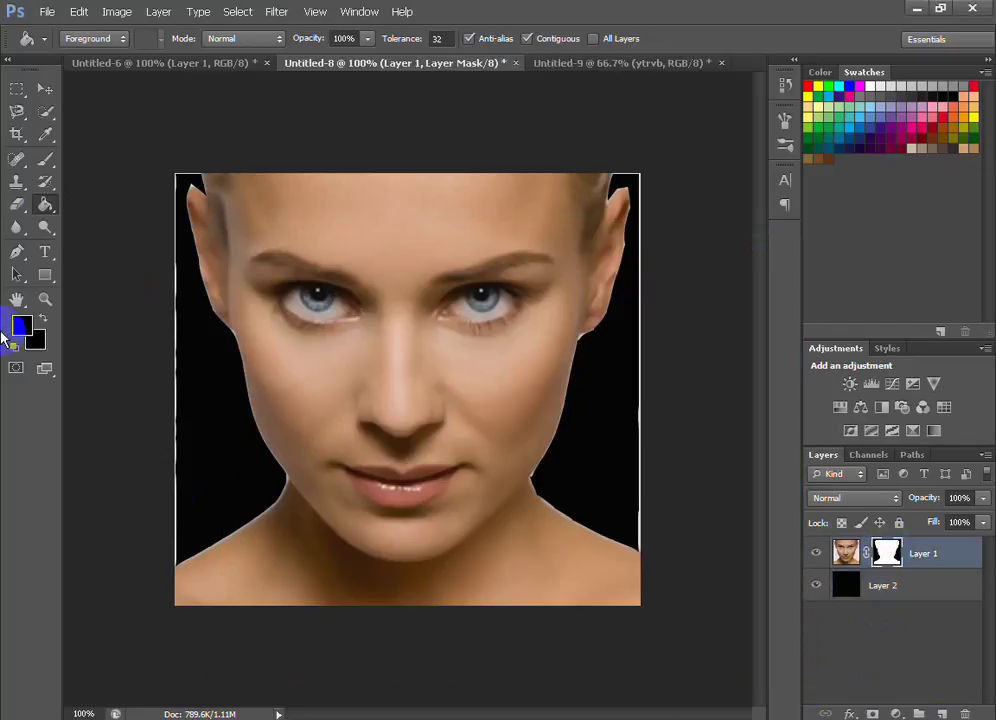
pyautogui.click(14, 207)
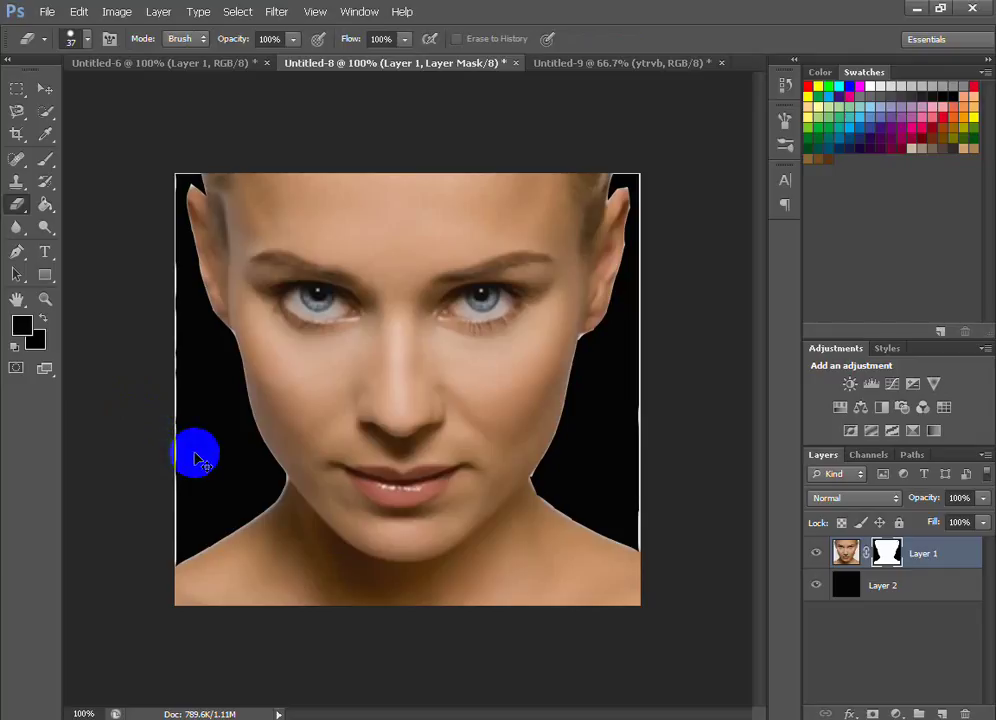
pyautogui.hotkey('ctrl', '+')
pyautogui.moveTo(497, 713)
pyautogui.mouseDown()
pyautogui.moveTo(201, 600)
pyautogui.moveTo(198, 407)
pyautogui.moveTo(209, 358)
pyautogui.moveTo(225, 460)
pyautogui.moveTo(226, 173)
pyautogui.mouseUp()
pyautogui.scroll(5, 226, 173)
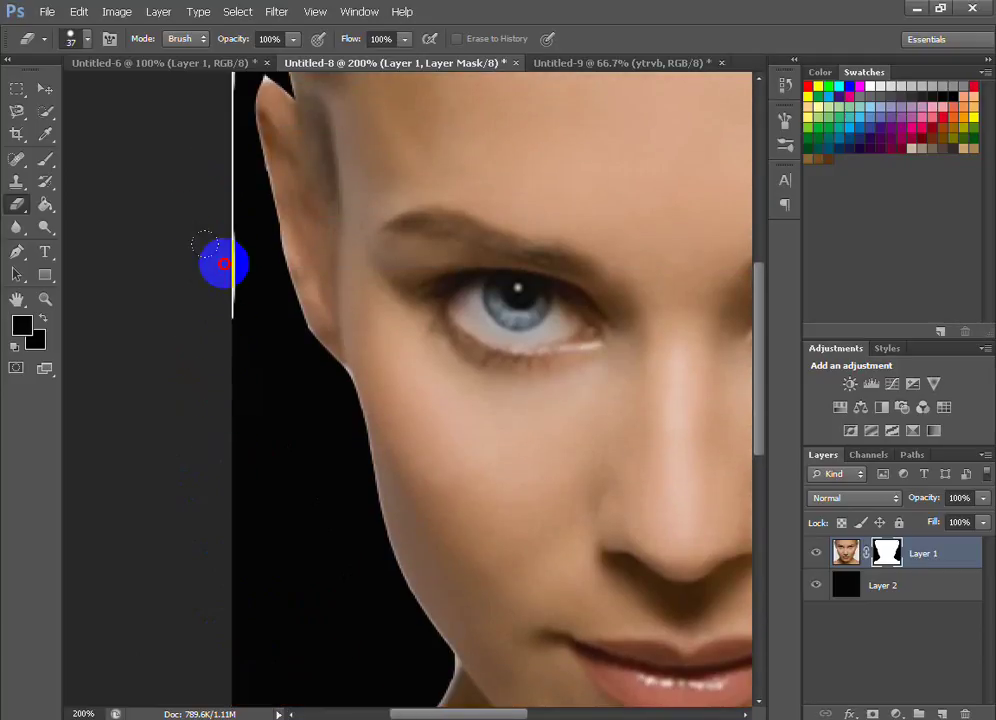
pyautogui.moveTo(222, 263)
pyautogui.mouseDown()
pyautogui.moveTo(224, 189)
pyautogui.moveTo(256, 146)
pyautogui.moveTo(252, 166)
pyautogui.mouseUp()
pyautogui.scroll(3, 224, 189)
# - Erase the white edge lines beside the right ear and down the jaw
pyautogui.moveTo(501, 713); pyautogui.dragTo(616, 713)
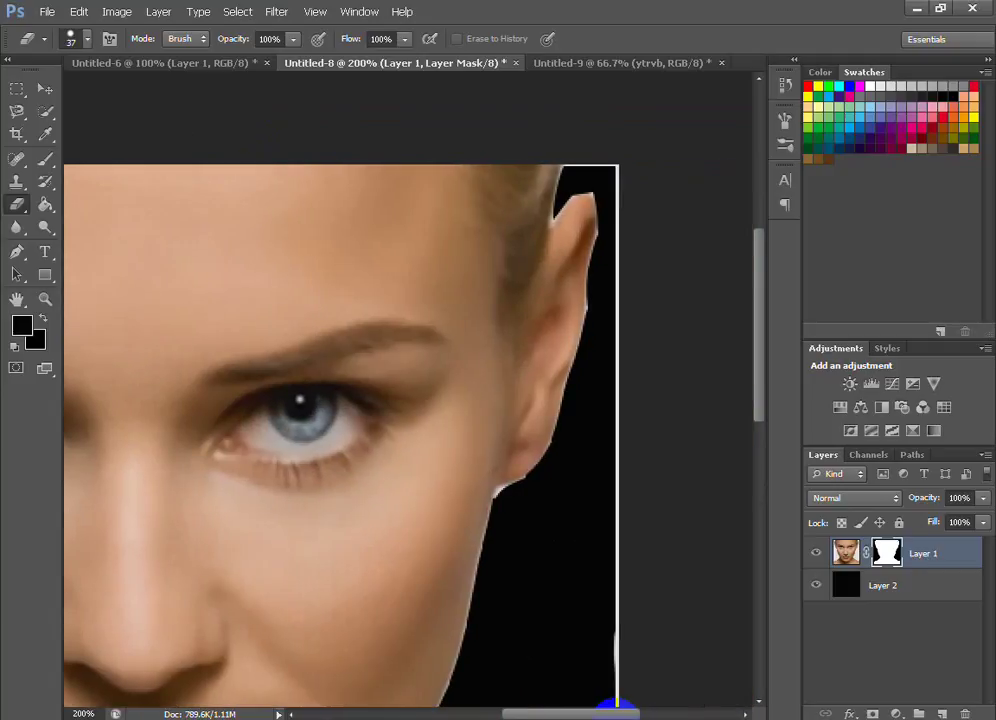
pyautogui.moveTo(543, 126)
pyautogui.mouseDown()
pyautogui.moveTo(569, 141)
pyautogui.moveTo(583, 232)
pyautogui.moveTo(578, 300)
pyautogui.moveTo(605, 176)
pyautogui.moveTo(580, 490)
pyautogui.moveTo(631, 633)
pyautogui.moveTo(478, 398)
pyautogui.moveTo(498, 390)
pyautogui.mouseUp()
pyautogui.scroll(-2, 598, 505)
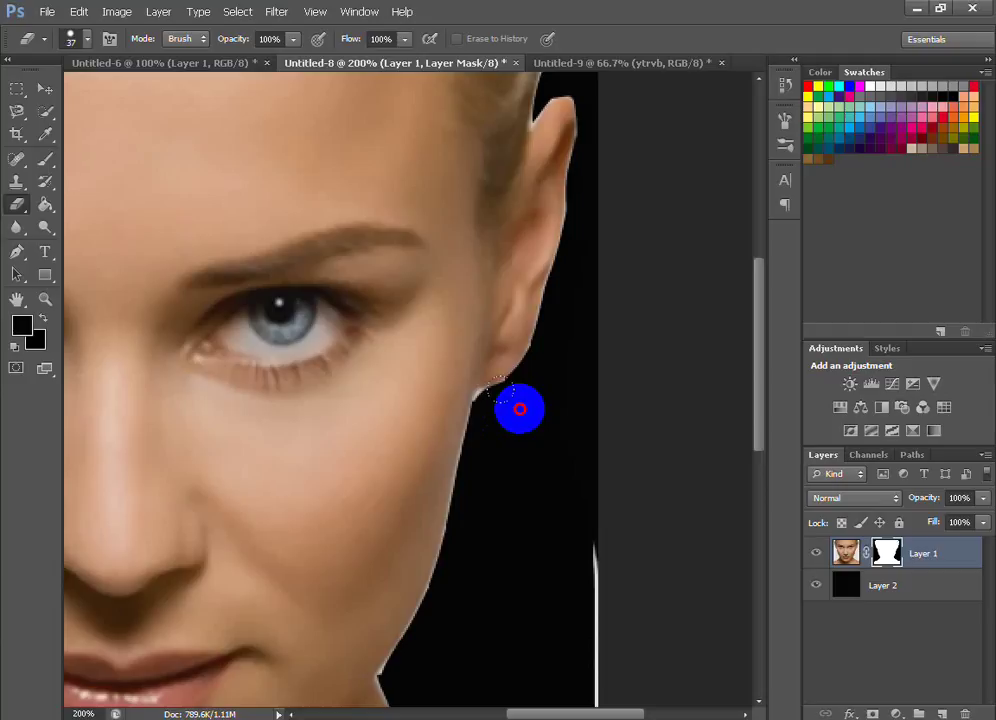
pyautogui.scroll(-1, 569, 493)
pyautogui.moveTo(569, 493)
pyautogui.mouseDown()
pyautogui.moveTo(576, 478)
pyautogui.moveTo(578, 548)
pyautogui.mouseUp()
pyautogui.scroll(-3, 578, 548)
pyautogui.scroll(-1, 580, 520)
pyautogui.moveTo(584, 500); pyautogui.dragTo(585, 553)
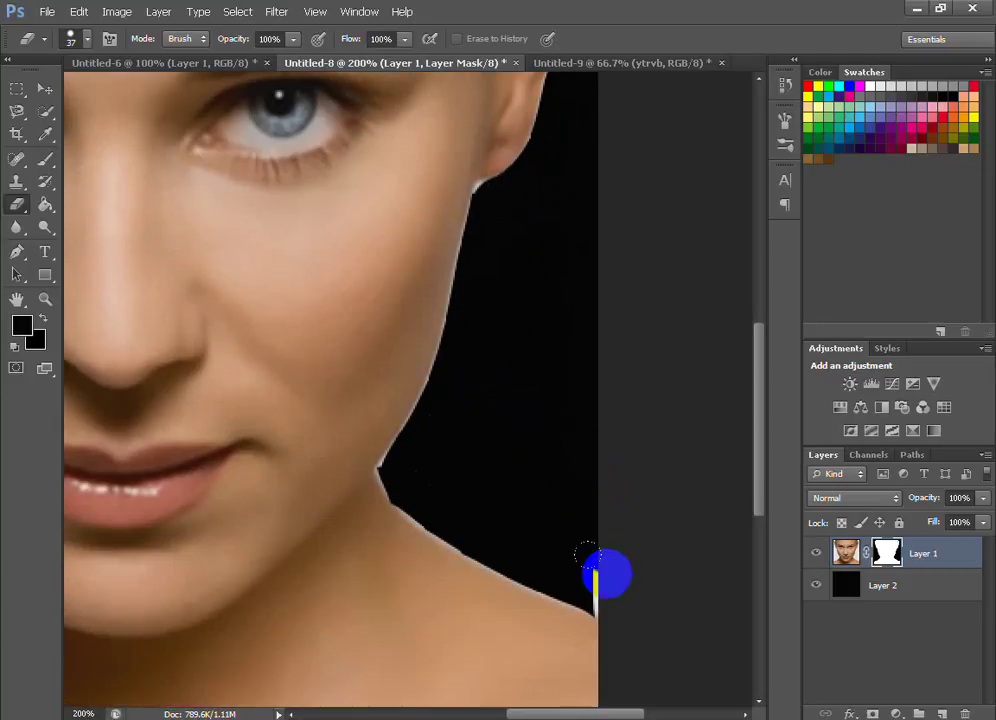
pyautogui.scroll(1, 467, 480)
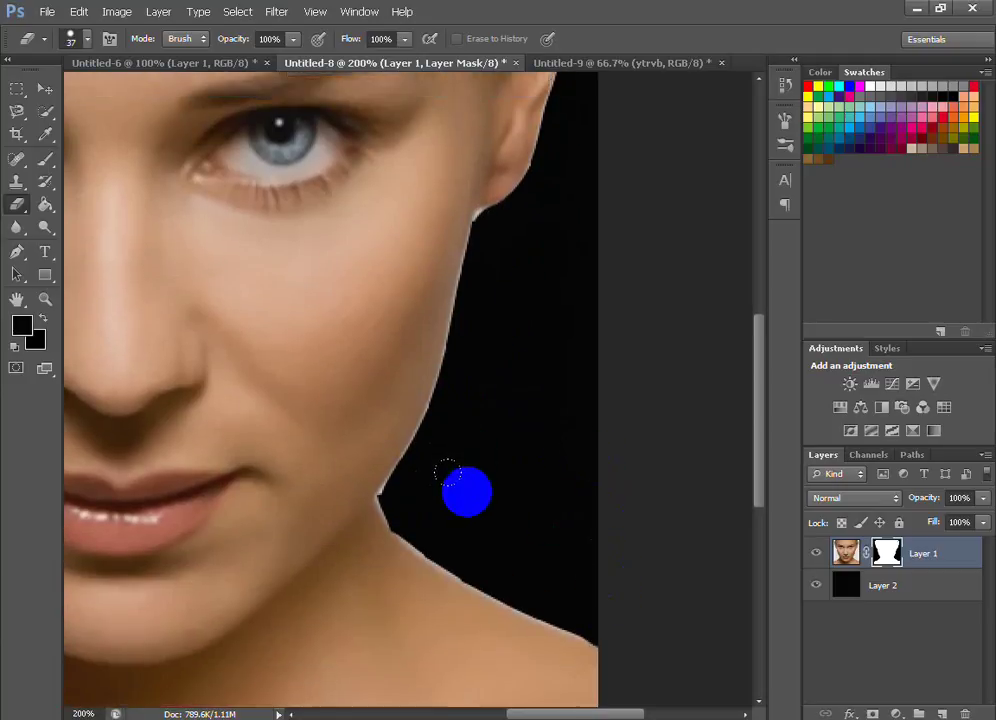
pyautogui.scroll(1, 464, 500)
# - Shrink the eraser brush to 11 px and move to the jaw and neck edge
pyautogui.rightClick(463, 510)
pyautogui.moveTo(505, 543); pyautogui.dragTo(473, 535)
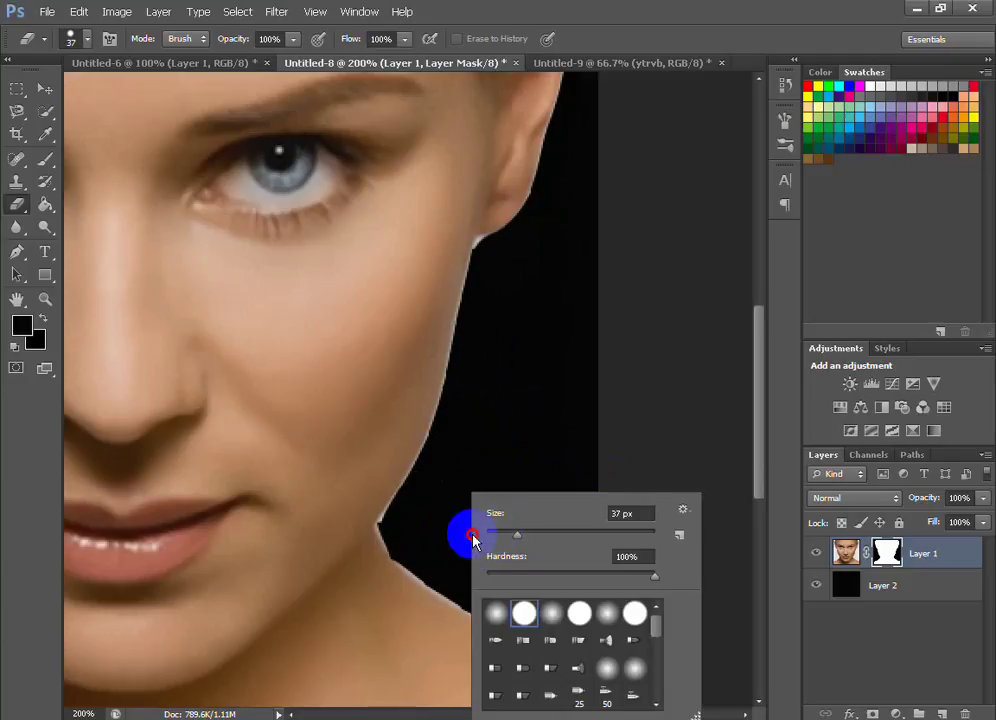
pyautogui.click(389, 527)
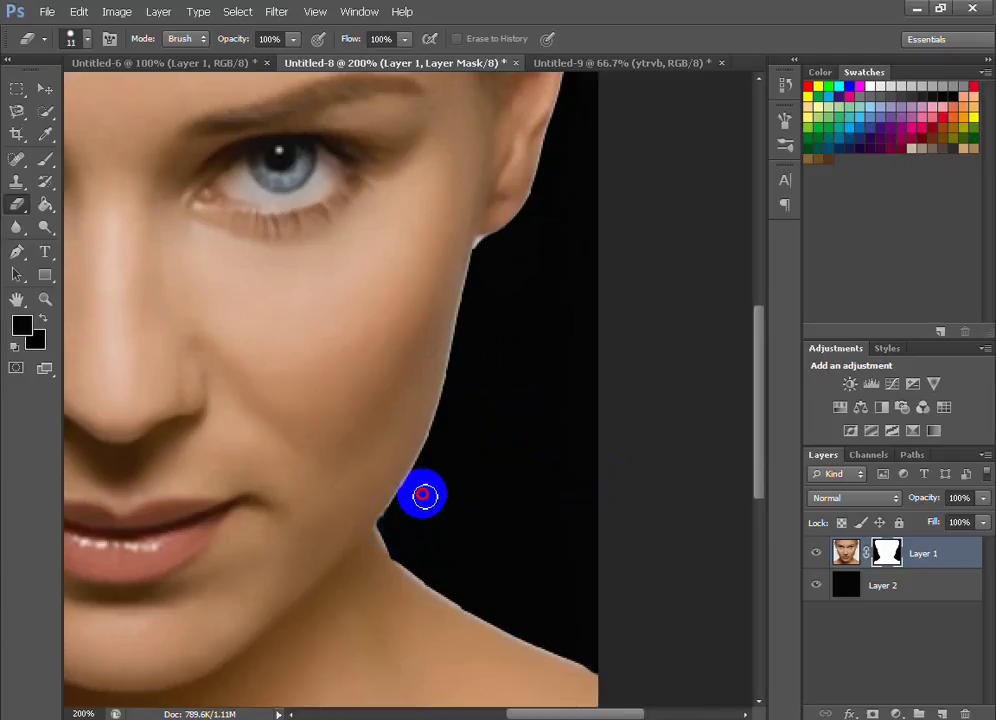
pyautogui.scroll(2, 505, 310)
pyautogui.scroll(1, 487, 334)
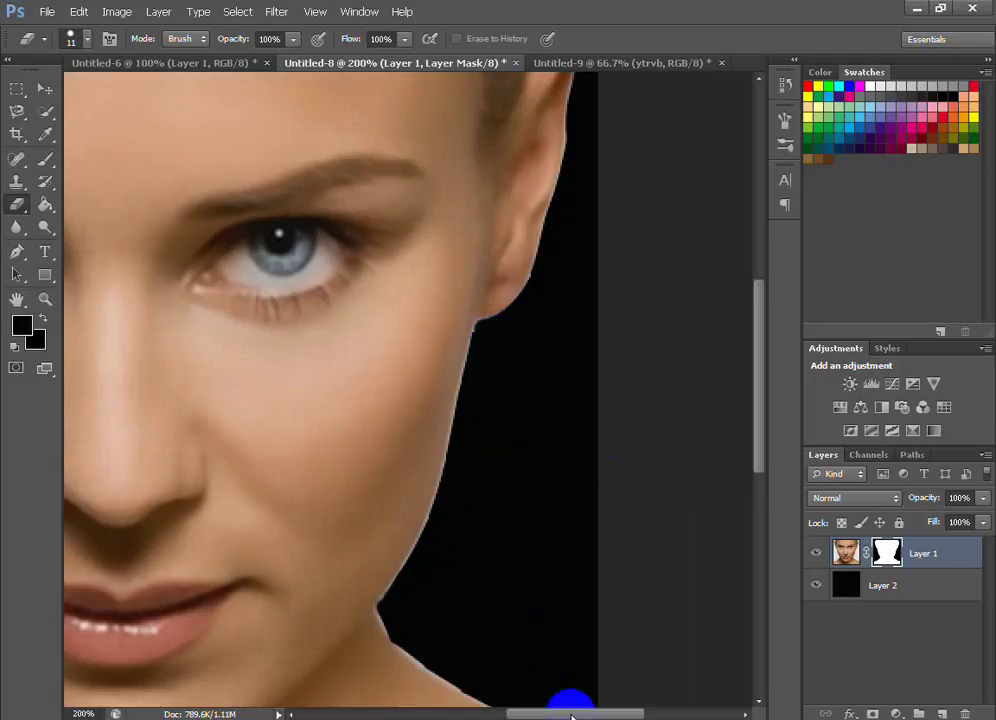
pyautogui.moveTo(571, 712)
pyautogui.mouseDown()
pyautogui.moveTo(463, 712)
pyautogui.moveTo(460, 697)
pyautogui.mouseUp()
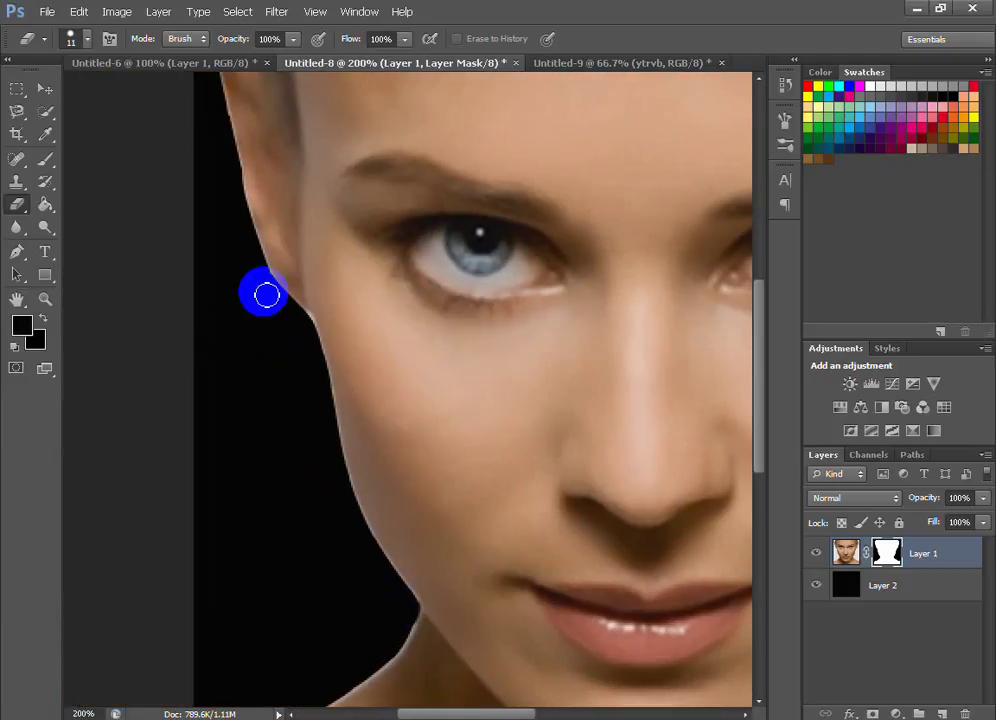
pyautogui.scroll(-3, 320, 440)
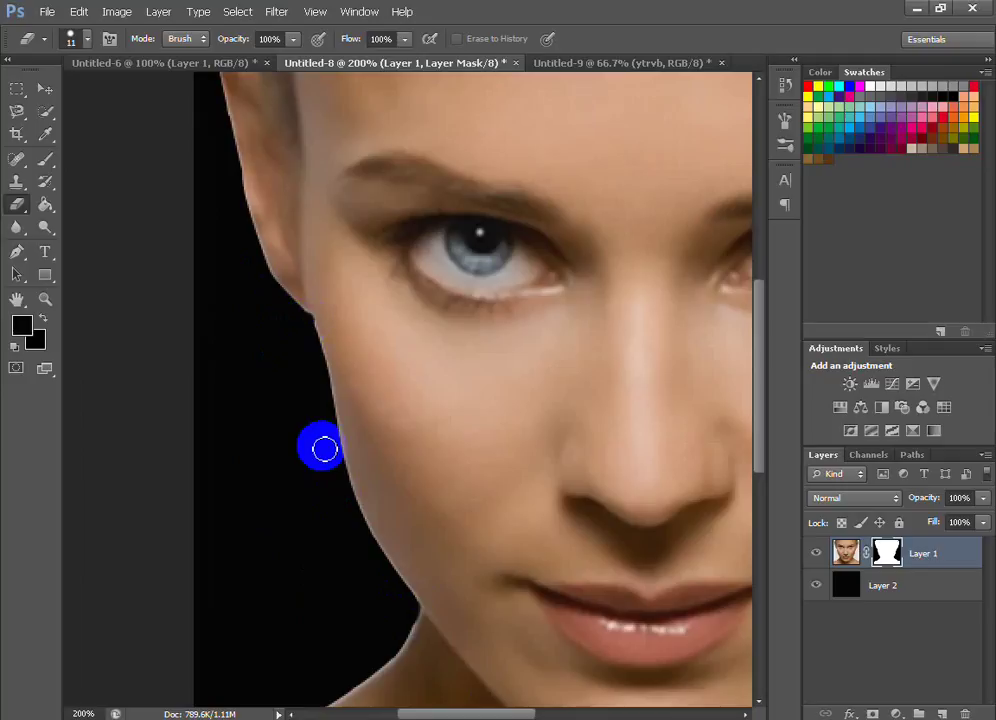
pyautogui.scroll(-1, 315, 480)
pyautogui.scroll(-2, 315, 480)
pyautogui.scroll(-1, 315, 477)
# - With a soft round brush at 1% hardness, erase the neck and shoulder fringe, then zoom out
pyautogui.rightClick(315, 477)
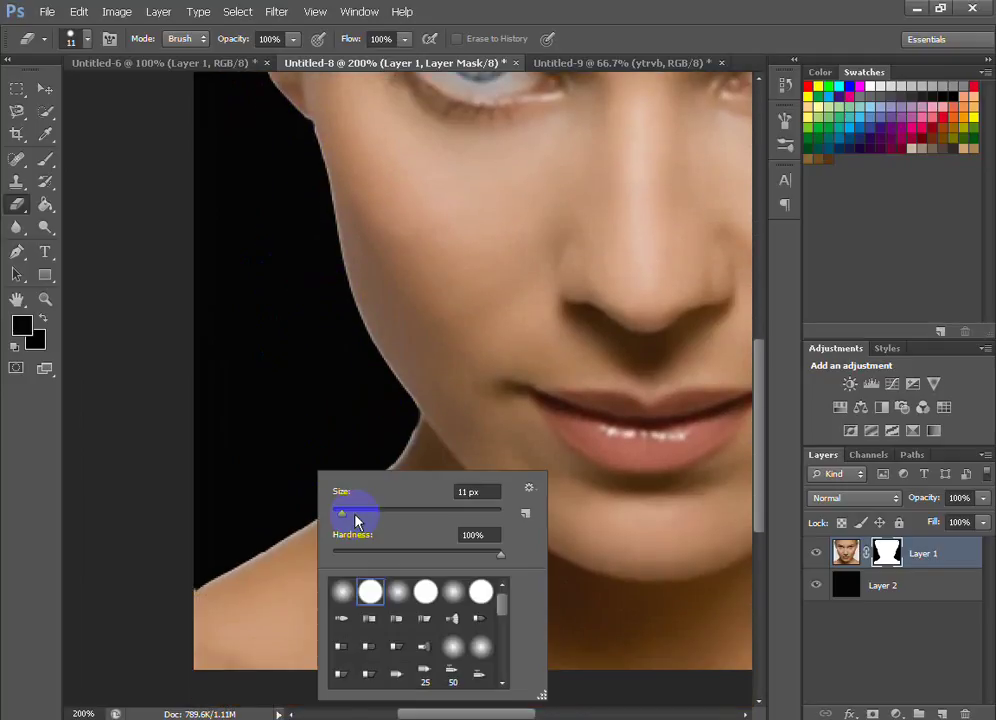
pyautogui.click(342, 591)
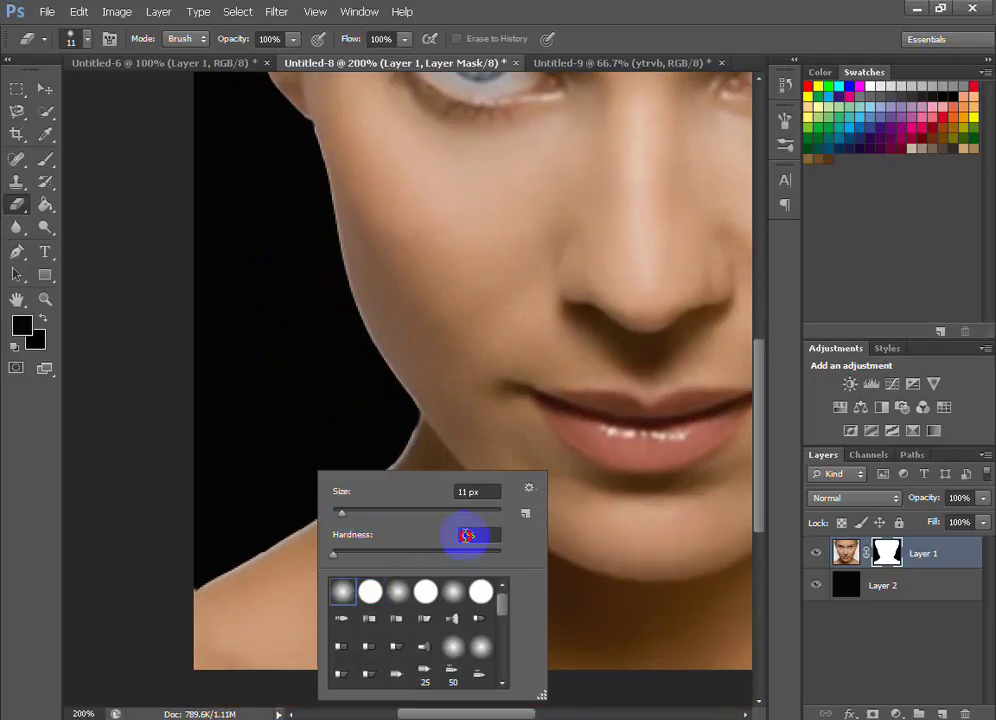
pyautogui.write('1')
pyautogui.click(277, 502)
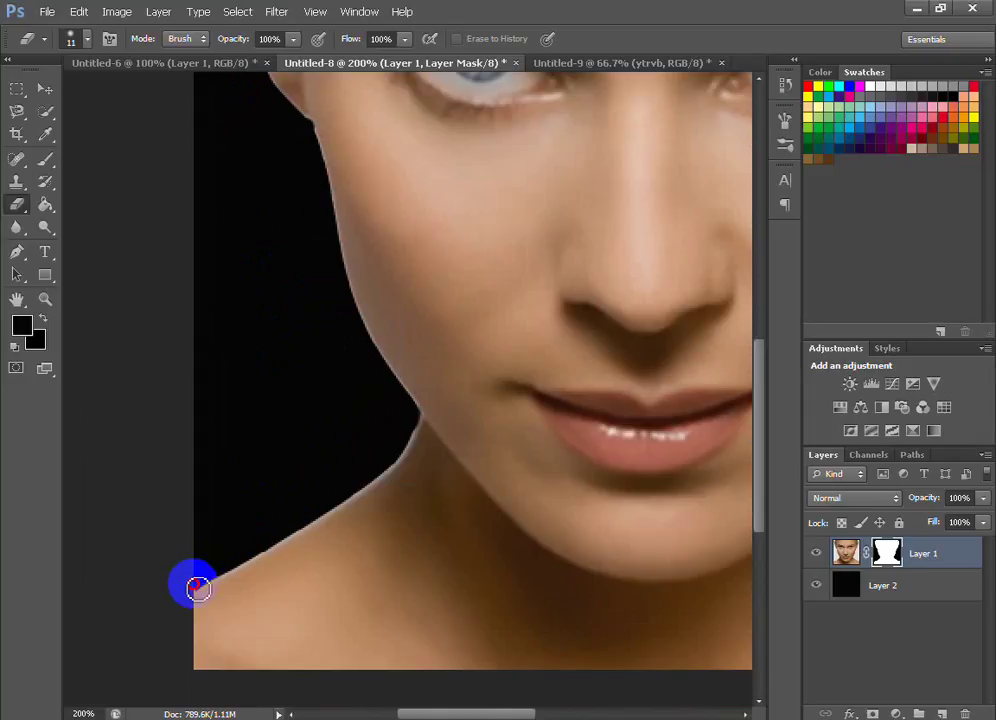
pyautogui.moveTo(198, 588); pyautogui.dragTo(317, 515)
pyautogui.moveTo(196, 585); pyautogui.dragTo(221, 570)
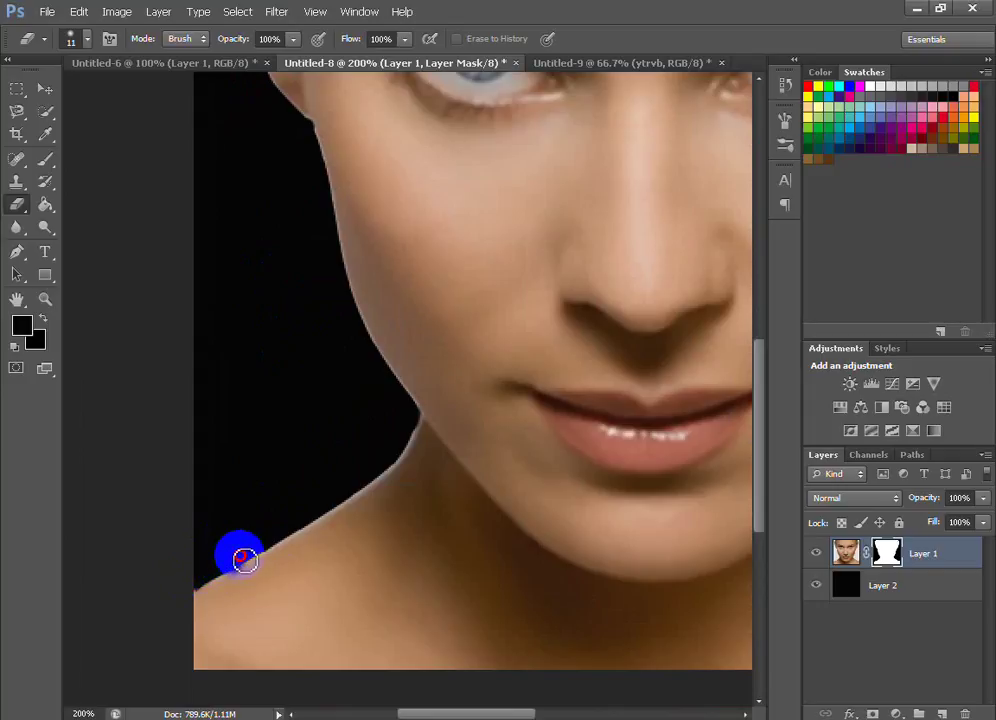
pyautogui.moveTo(255, 551)
pyautogui.mouseDown()
pyautogui.moveTo(207, 582)
pyautogui.moveTo(387, 468)
pyautogui.moveTo(400, 418)
pyautogui.mouseUp()
pyautogui.moveTo(498, 713); pyautogui.dragTo(598, 713)
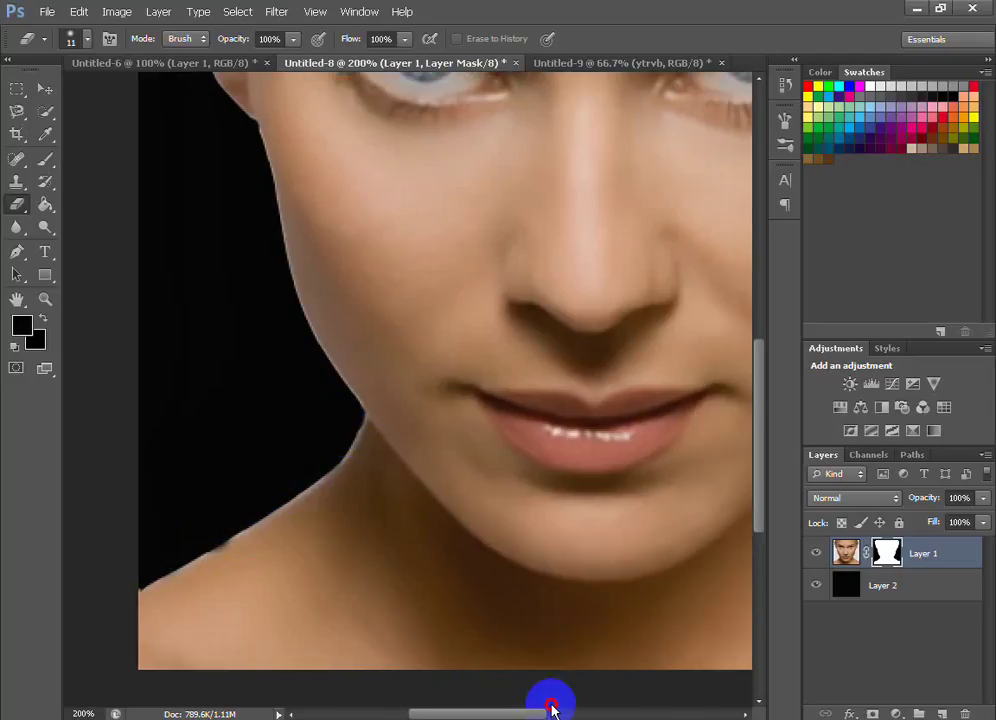
pyautogui.moveTo(445, 511)
pyautogui.mouseDown()
pyautogui.moveTo(387, 451)
pyautogui.moveTo(437, 490)
pyautogui.moveTo(453, 530)
pyautogui.moveTo(438, 515)
pyautogui.moveTo(458, 502)
pyautogui.moveTo(575, 557)
pyautogui.moveTo(362, 418)
pyautogui.moveTo(371, 413)
pyautogui.moveTo(443, 476)
pyautogui.moveTo(596, 627)
pyautogui.mouseUp()
pyautogui.hotkey('ctrl', '-')
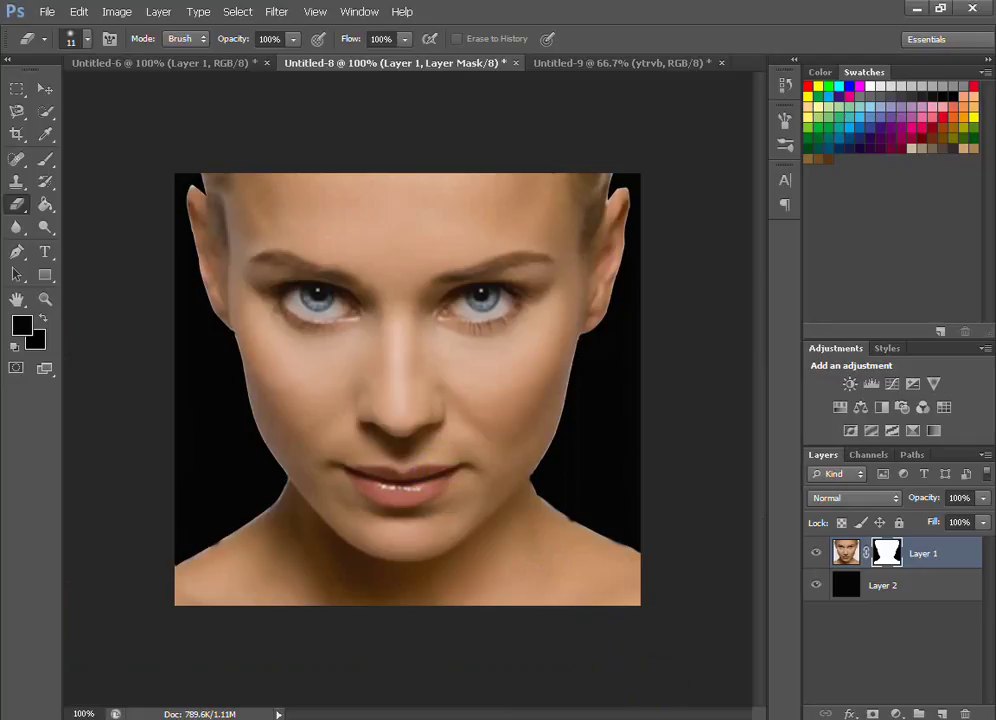
# - Review the tutorial notes on the new-layer step
pyautogui.hotkey('alt', 'Tab')
pyautogui.doubleClick(546, 588)
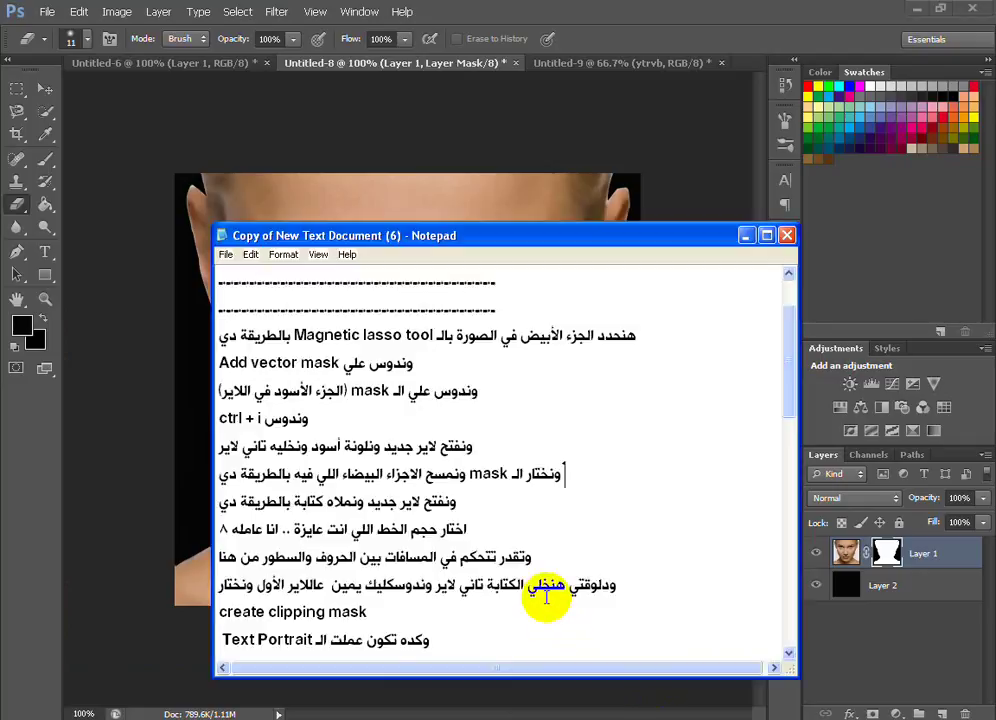
pyautogui.click(440, 503)
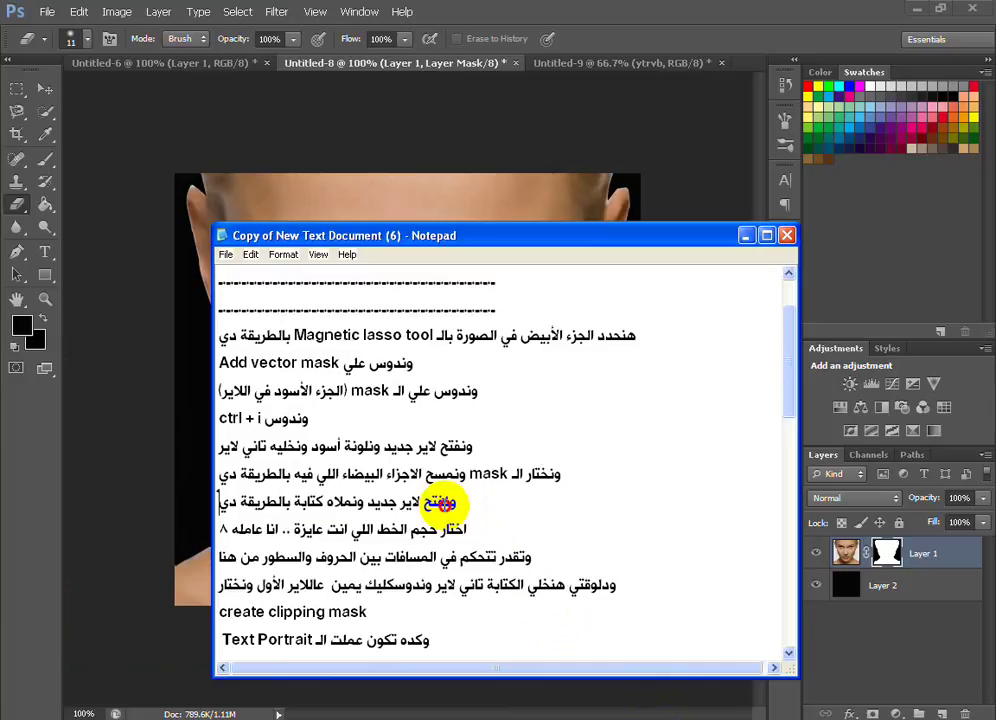
pyautogui.click(227, 505)
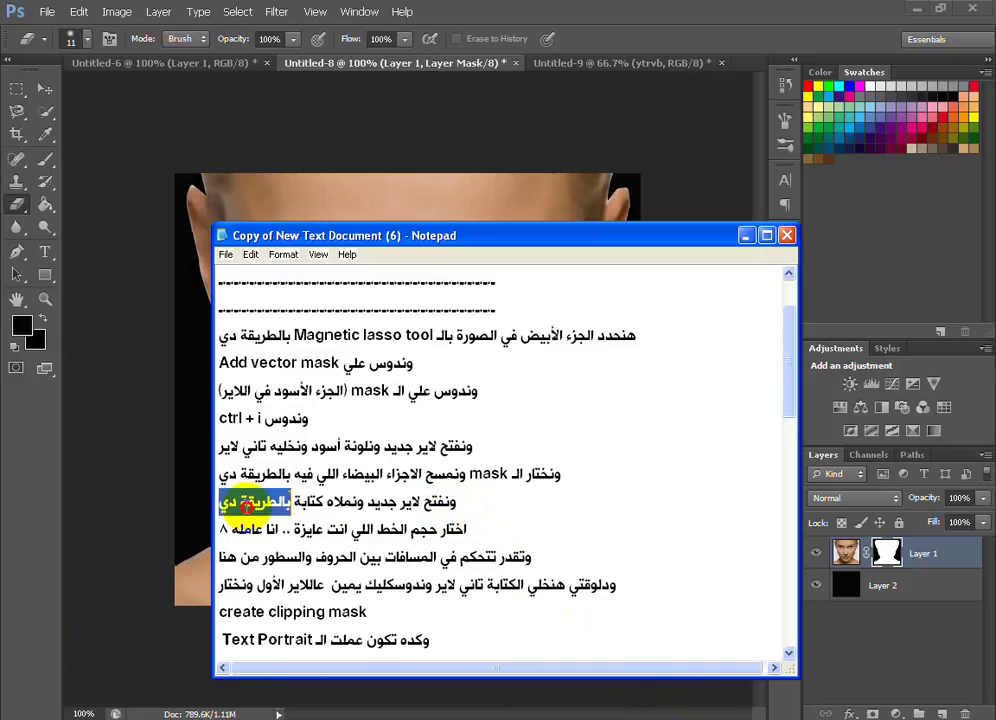
pyautogui.moveTo(218, 505); pyautogui.dragTo(456, 505)
pyautogui.click(452, 505)
pyautogui.click(456, 471)
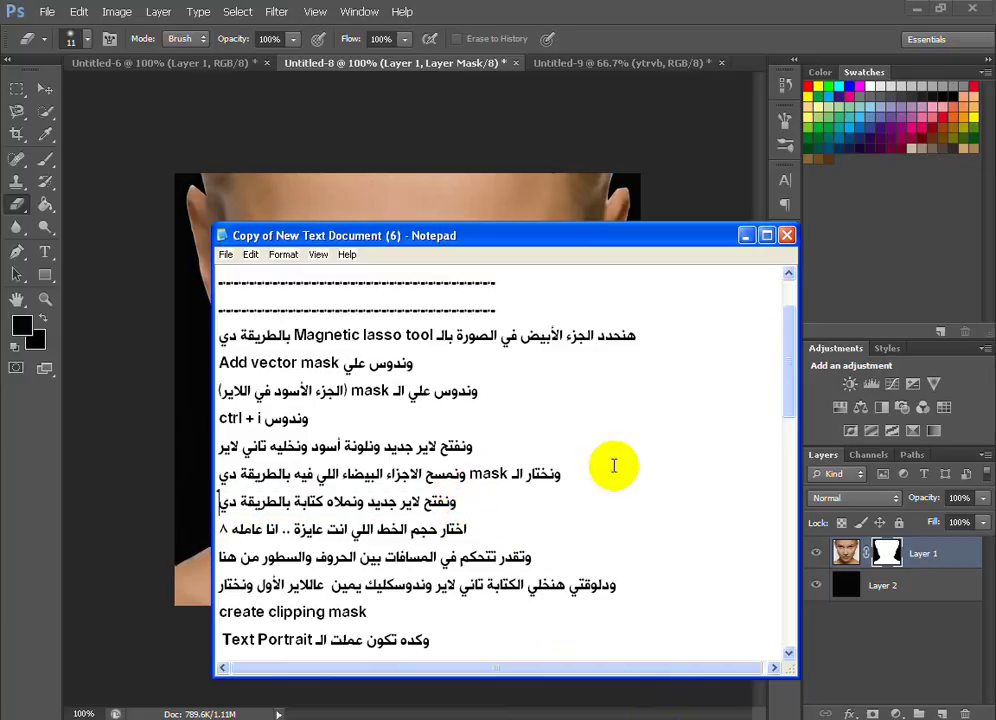
pyautogui.click(746, 237)
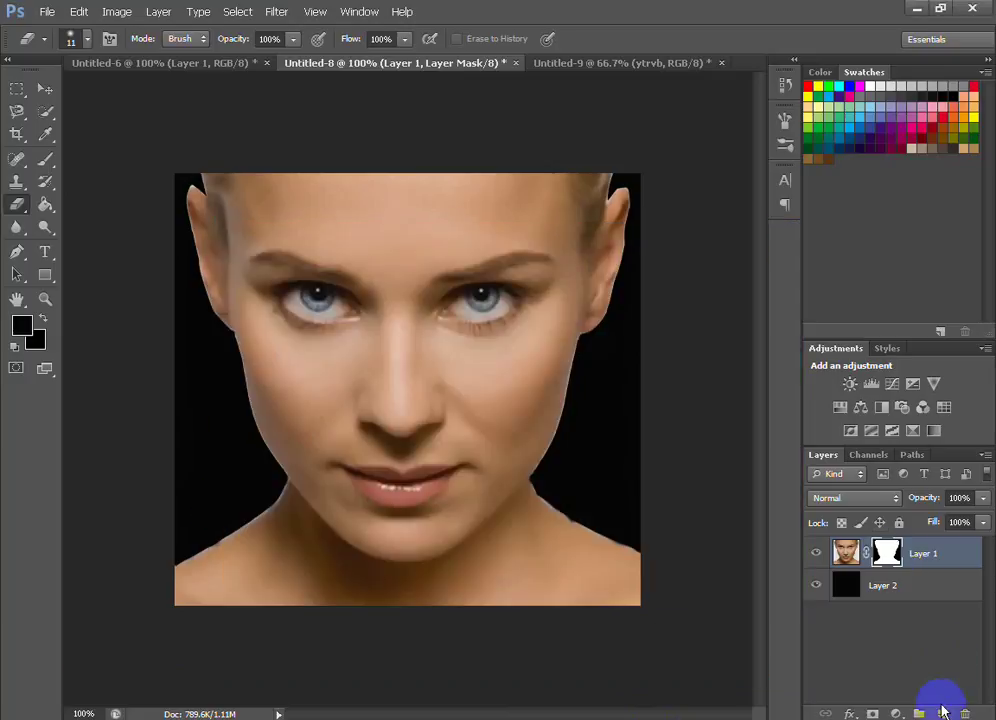
# - Add a new layer and fill a canvas-wide paragraph text box with Lorem Ipsum
pyautogui.click(941, 714)
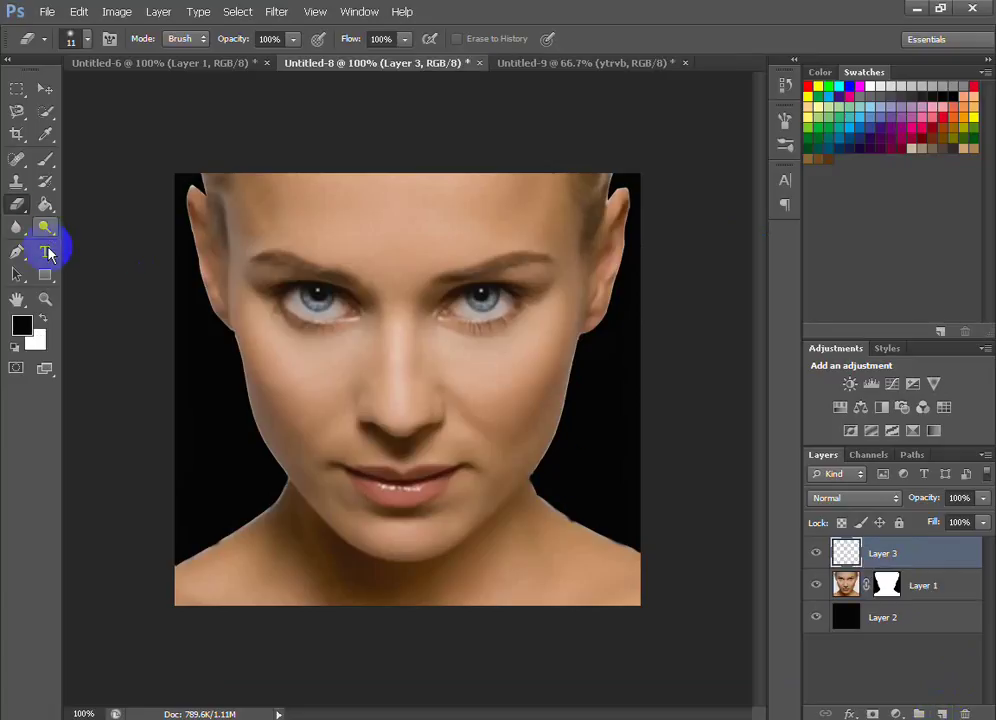
pyautogui.click(45, 251)
pyautogui.moveTo(120, 131); pyautogui.dragTo(660, 654)
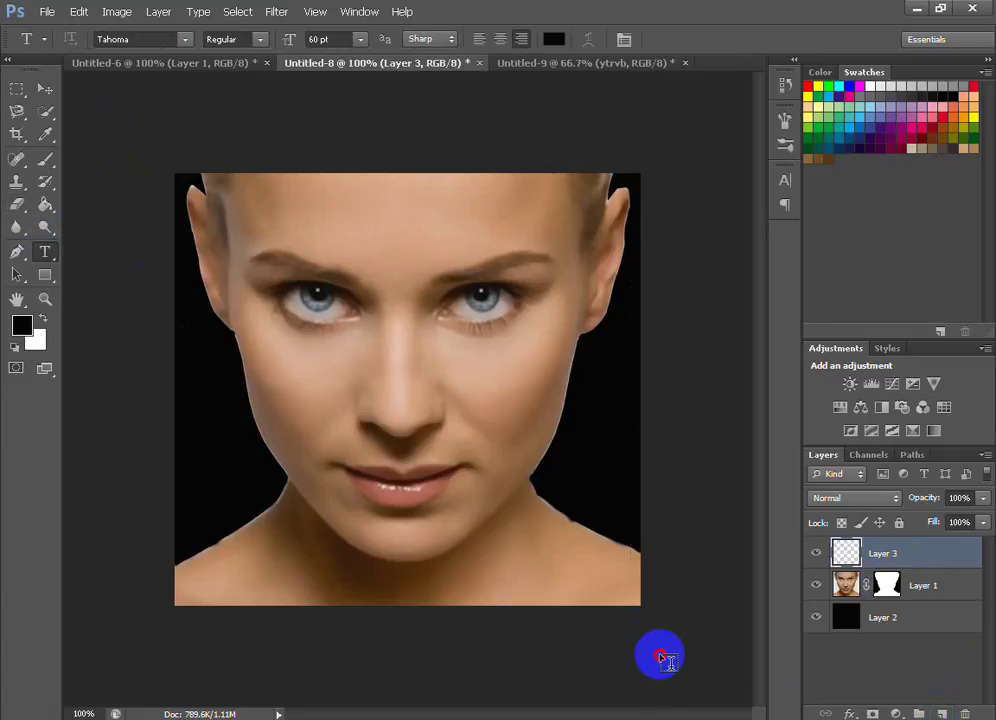
pyautogui.click(203, 16)
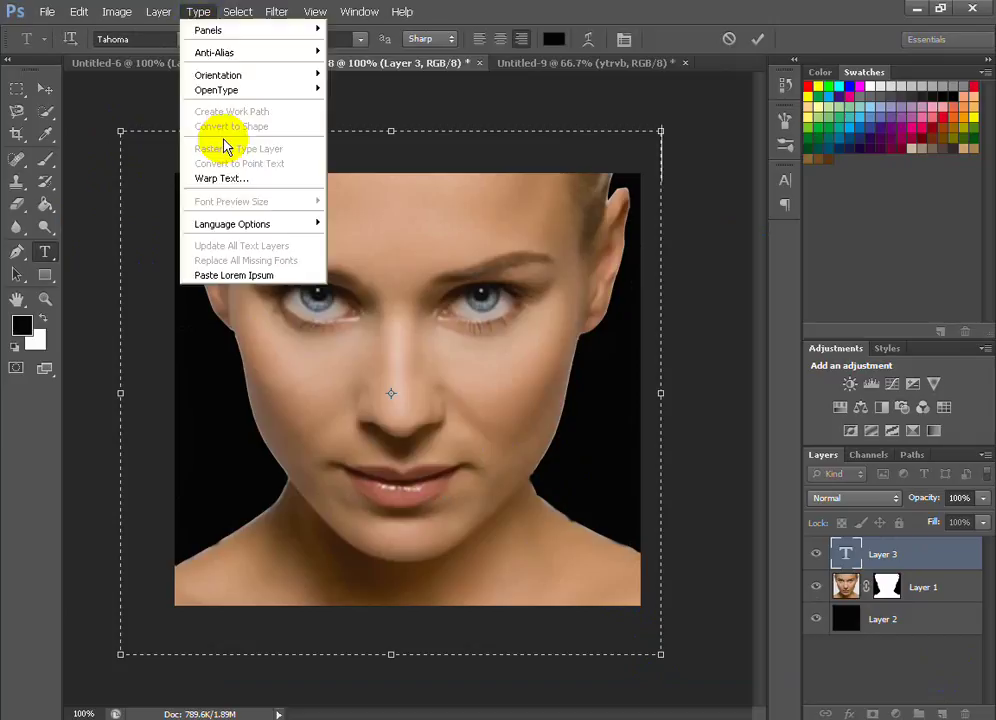
pyautogui.click(283, 276)
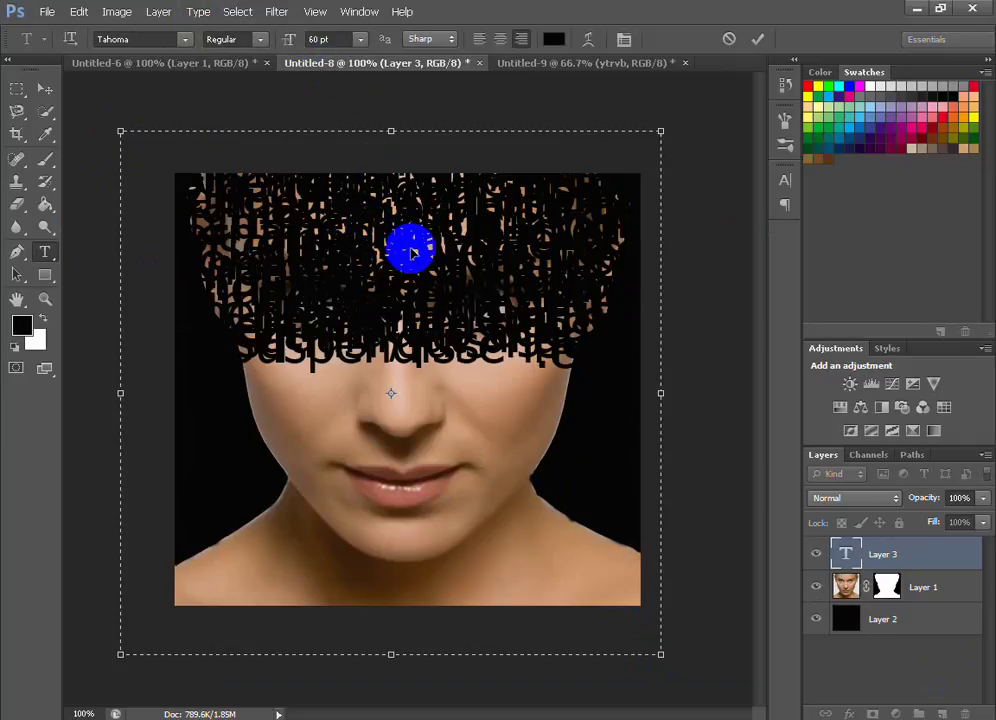
# - Set all the text to 8 pt, paste more Lorem Ipsum to cover the face, and commit
pyautogui.hotkey('ctrl', 'a')
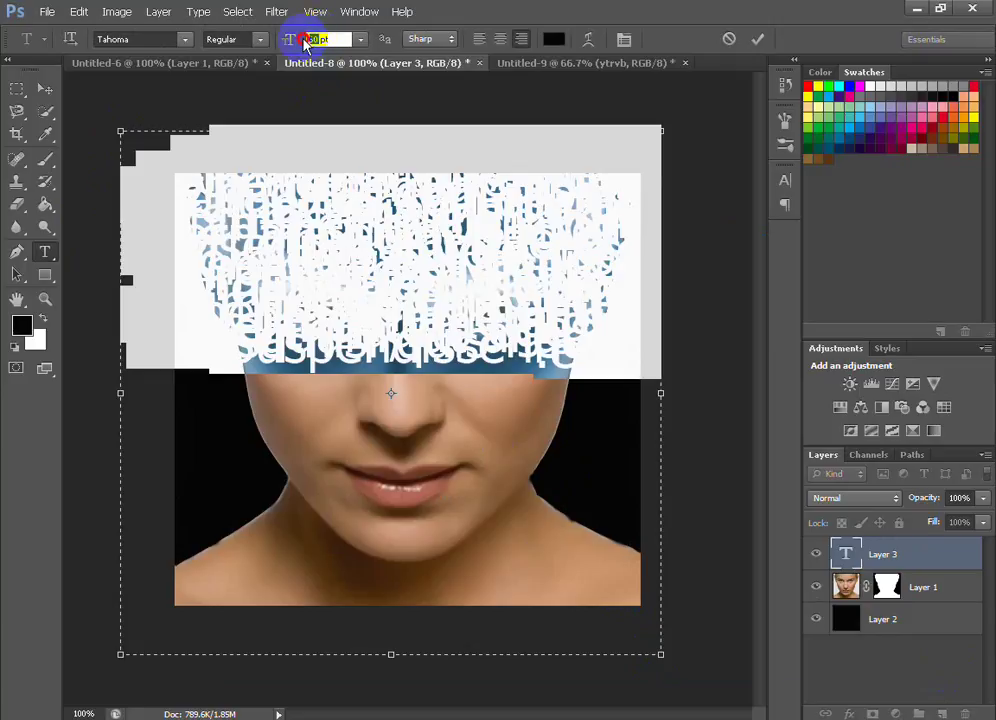
pyautogui.write('8')
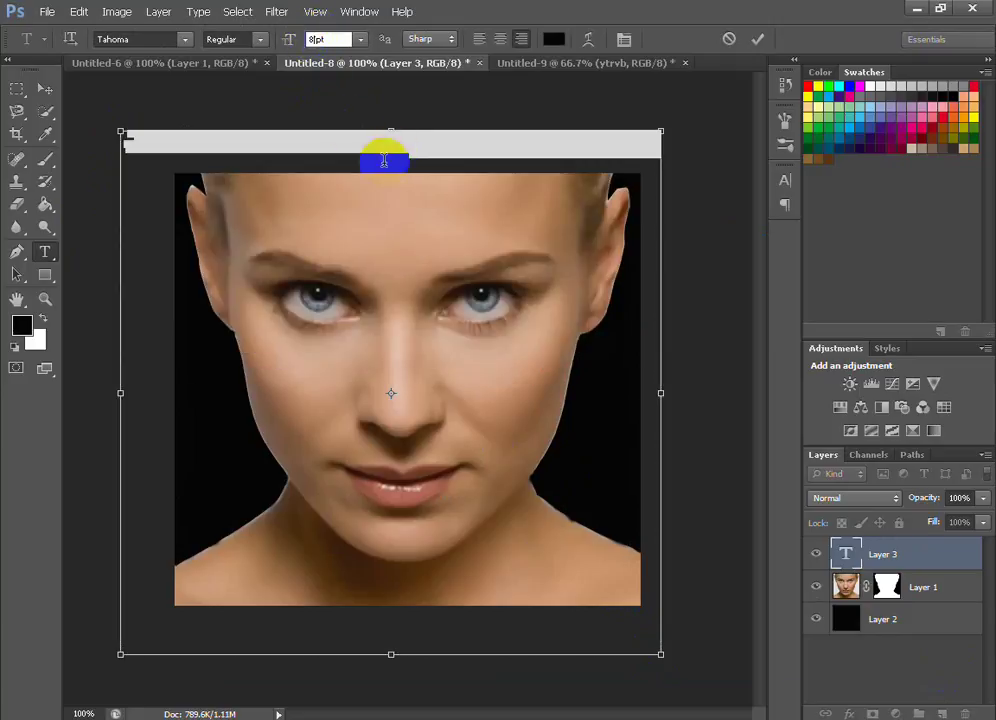
pyautogui.press('Return')
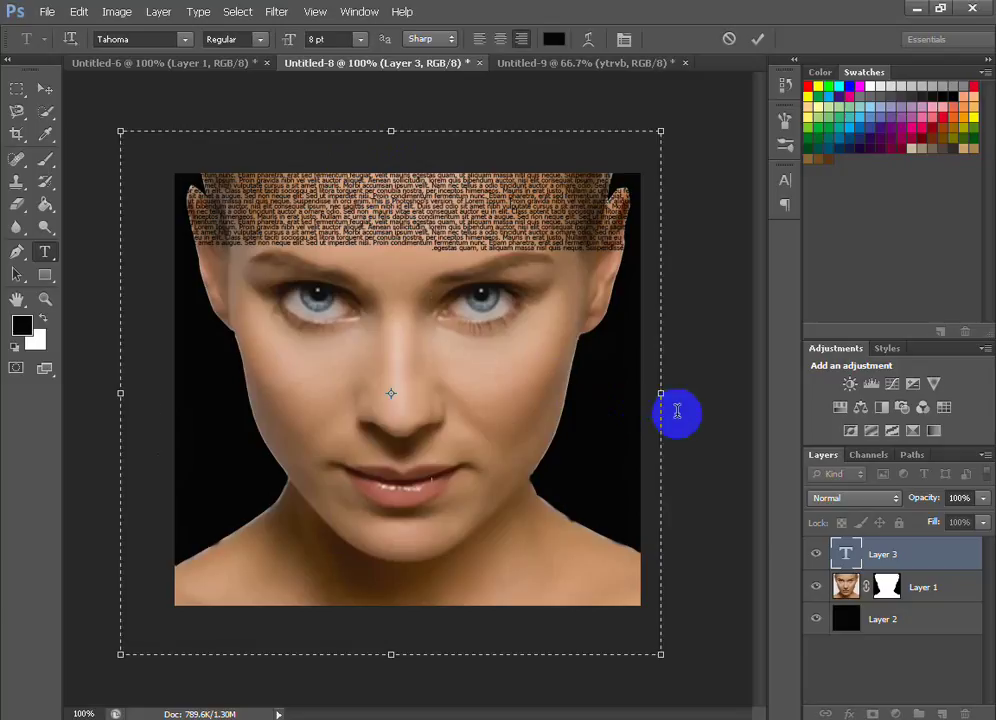
pyautogui.hotkey('ctrl', 'v')
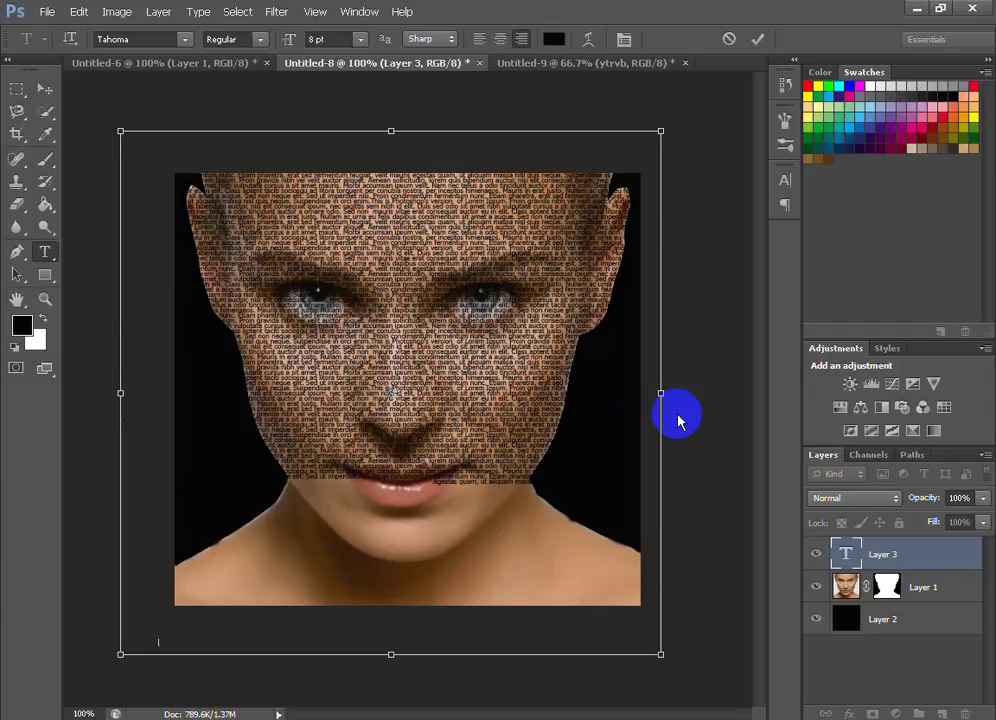
pyautogui.hotkey('ctrl', 'v')
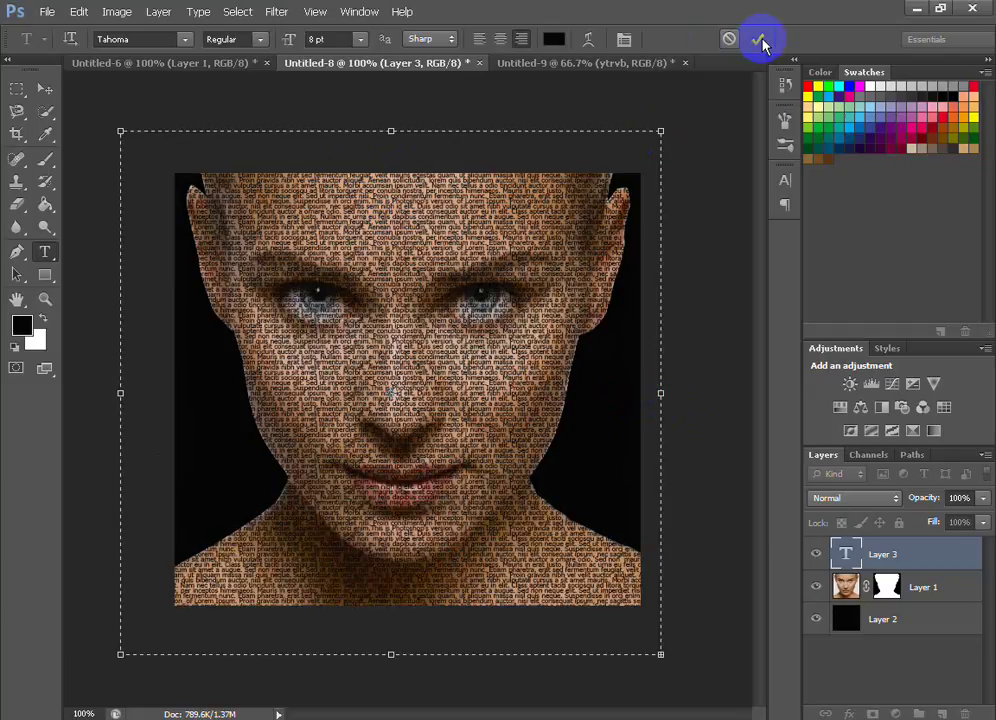
pyautogui.click(758, 40)
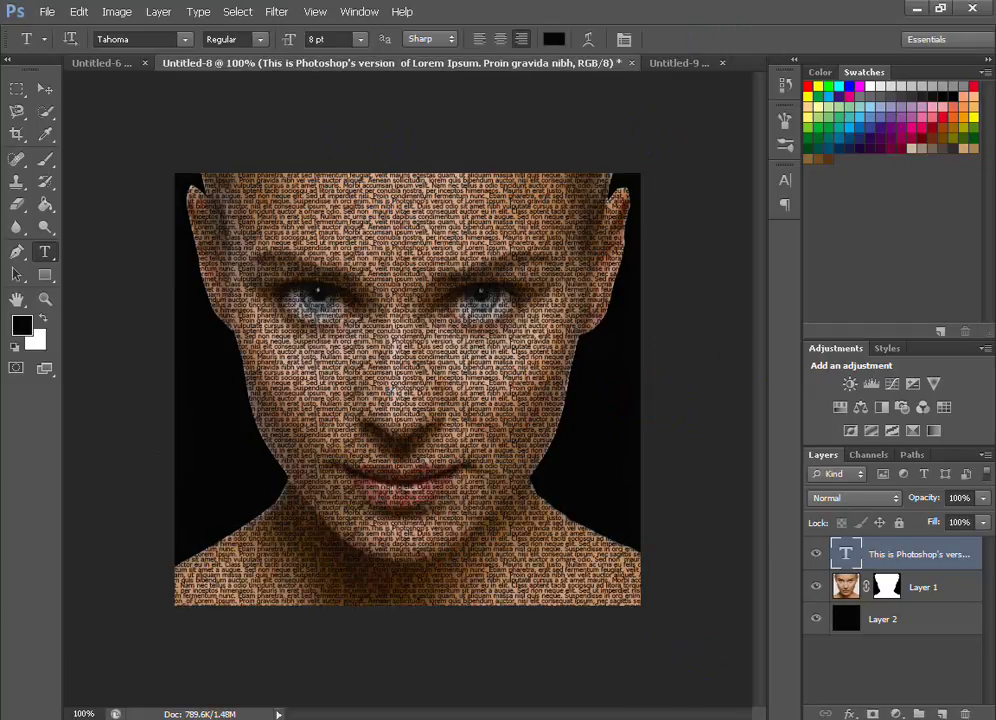
pyautogui.hotkey('alt', 'Tab')
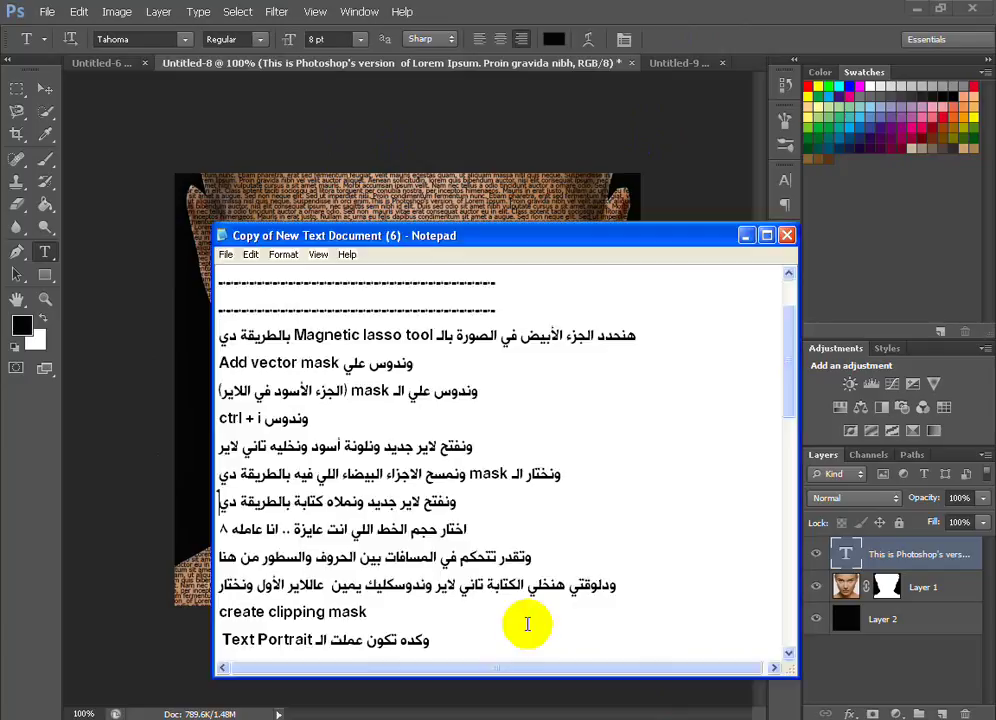
pyautogui.moveTo(480, 533)
pyautogui.mouseDown()
pyautogui.moveTo(352, 537)
pyautogui.moveTo(469, 527)
pyautogui.mouseUp()
pyautogui.click(474, 525)
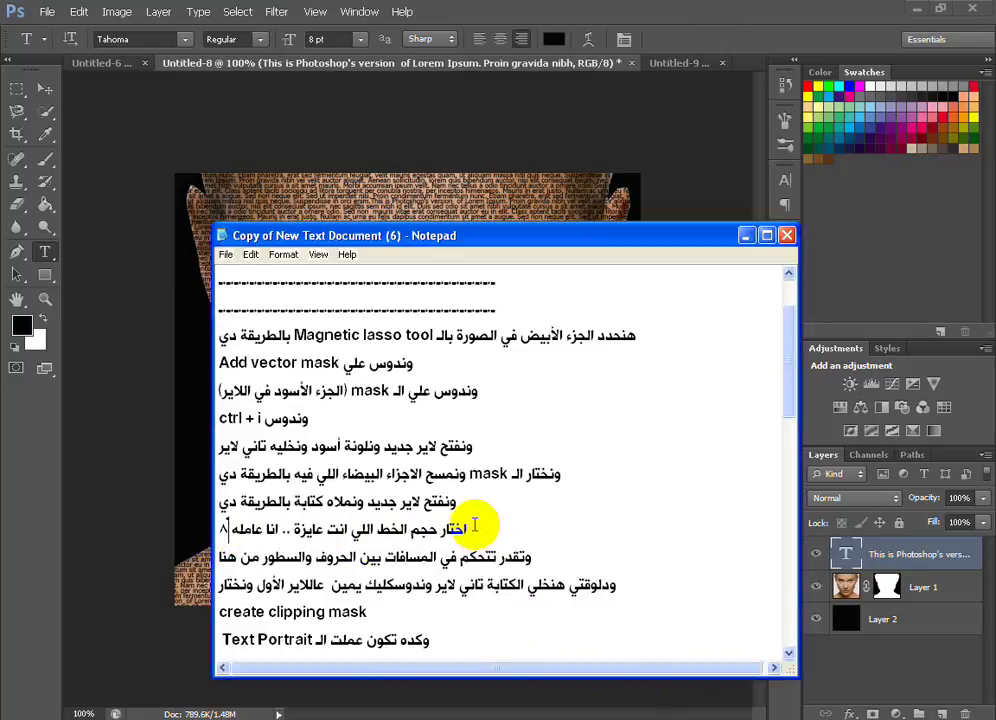
pyautogui.click(550, 558)
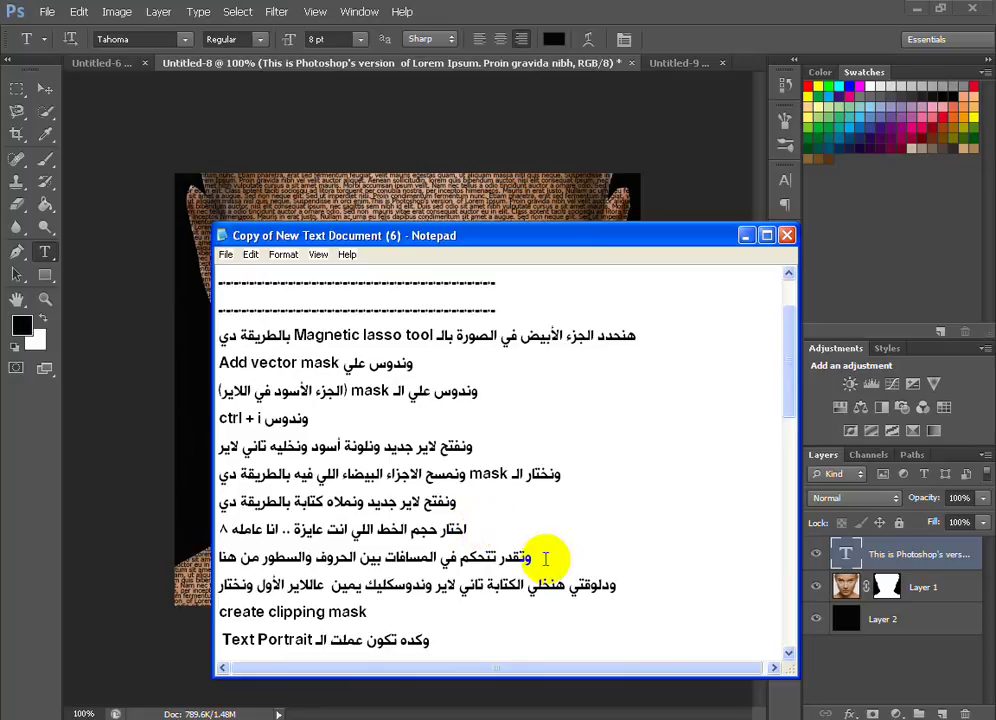
pyautogui.moveTo(545, 558)
pyautogui.mouseDown()
pyautogui.moveTo(315, 556)
pyautogui.moveTo(516, 536)
pyautogui.mouseUp()
pyautogui.press('End')
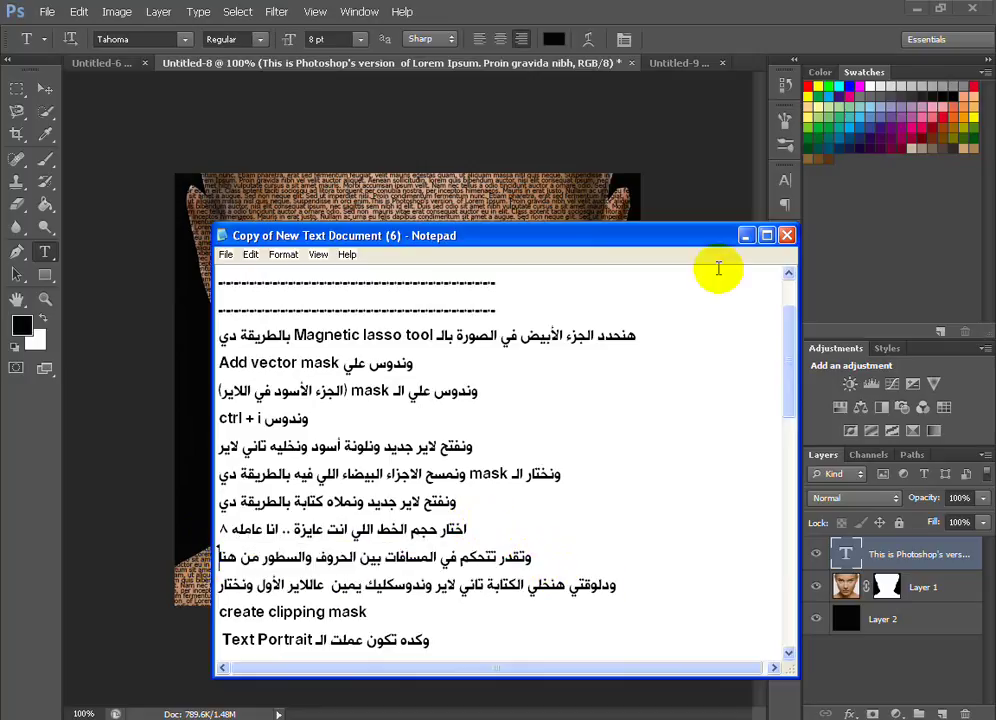
pyautogui.click(600, 85)
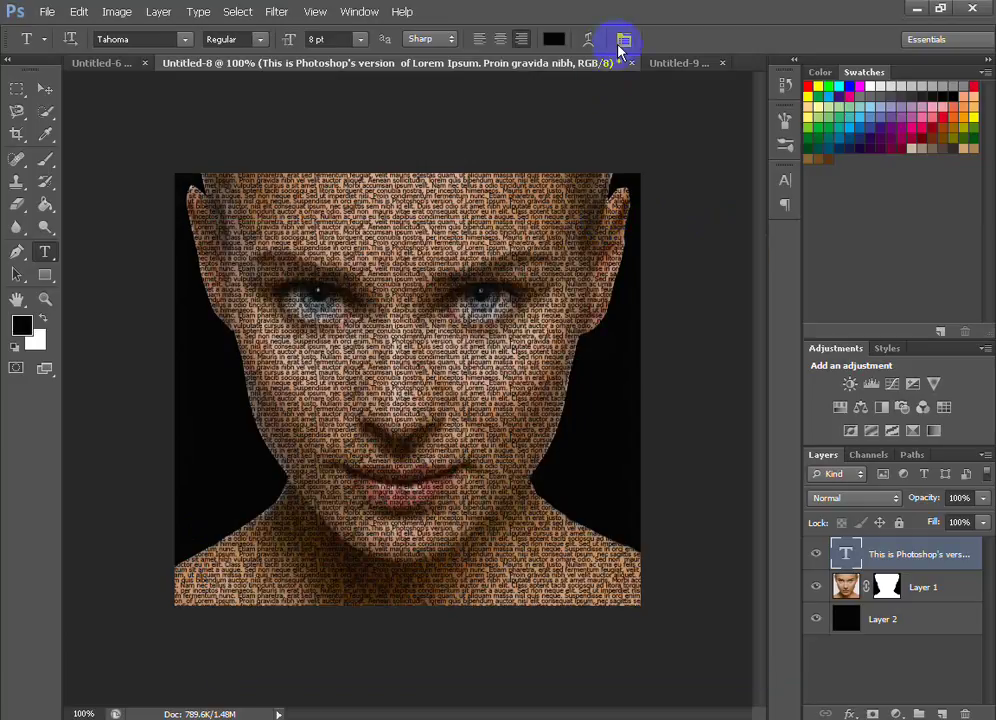
pyautogui.click(540, 216)
pyautogui.hotkey('ctrl', 'a')
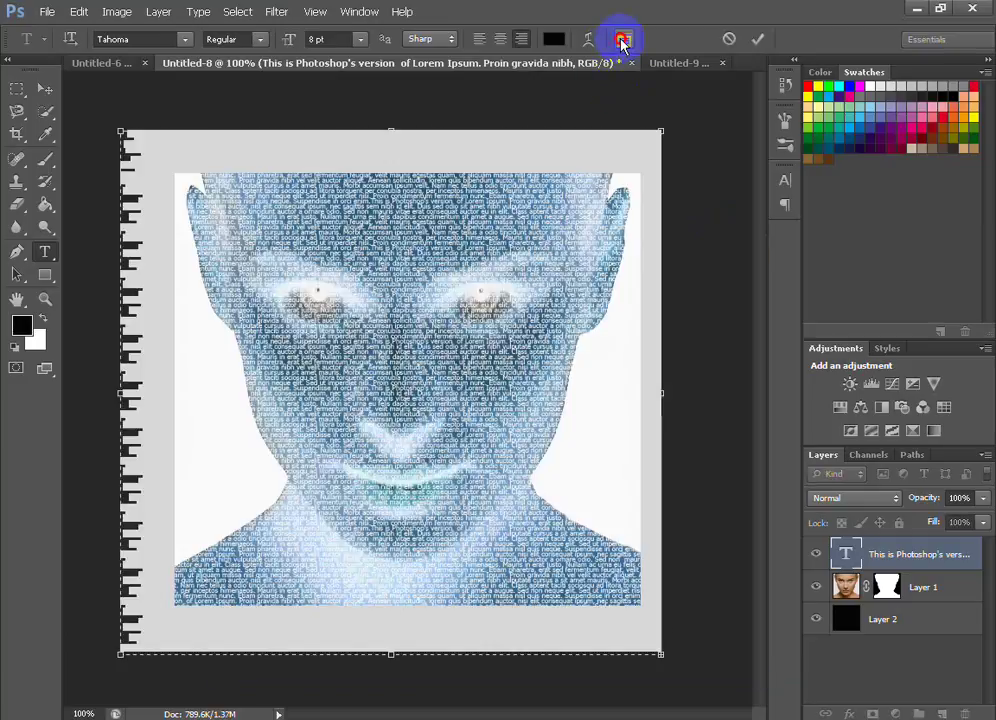
pyautogui.click(621, 40)
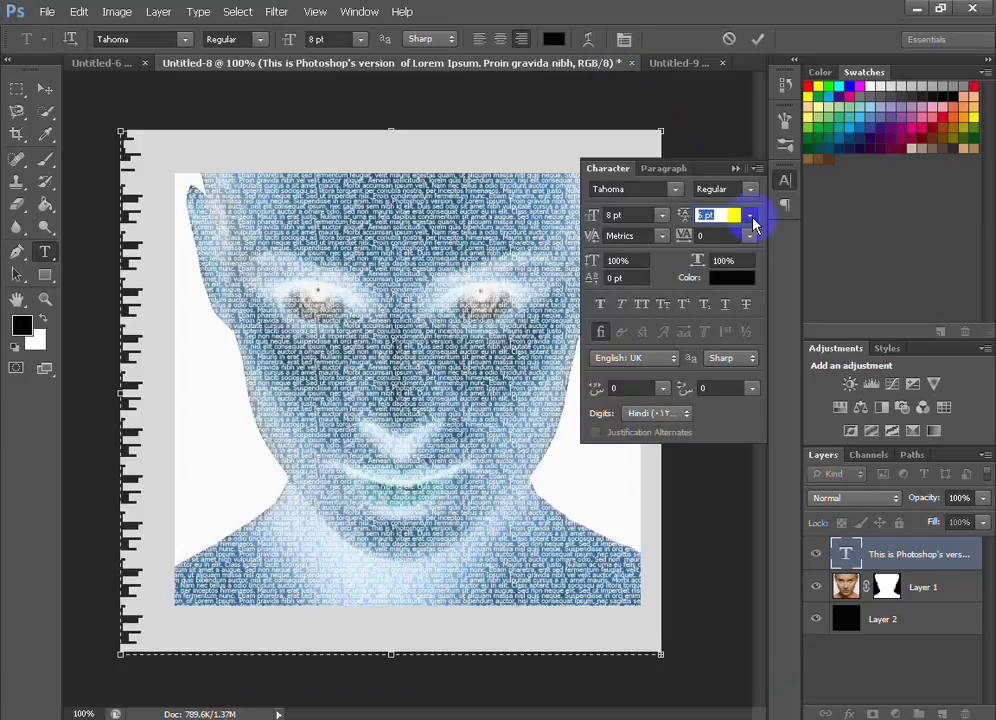
pyautogui.click(662, 218)
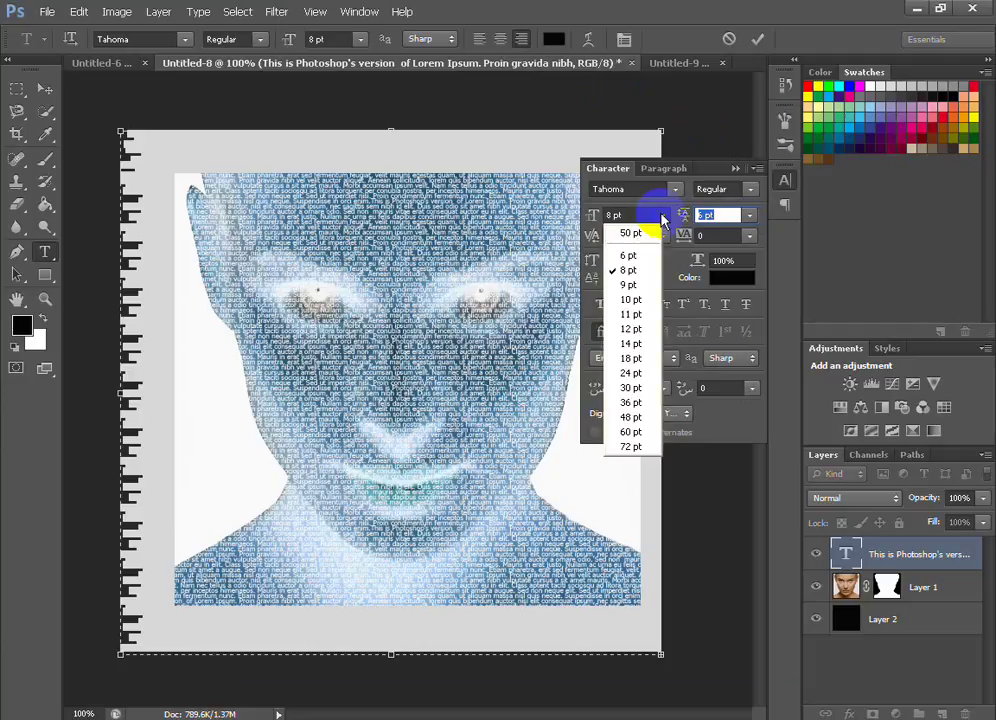
pyautogui.click(737, 215)
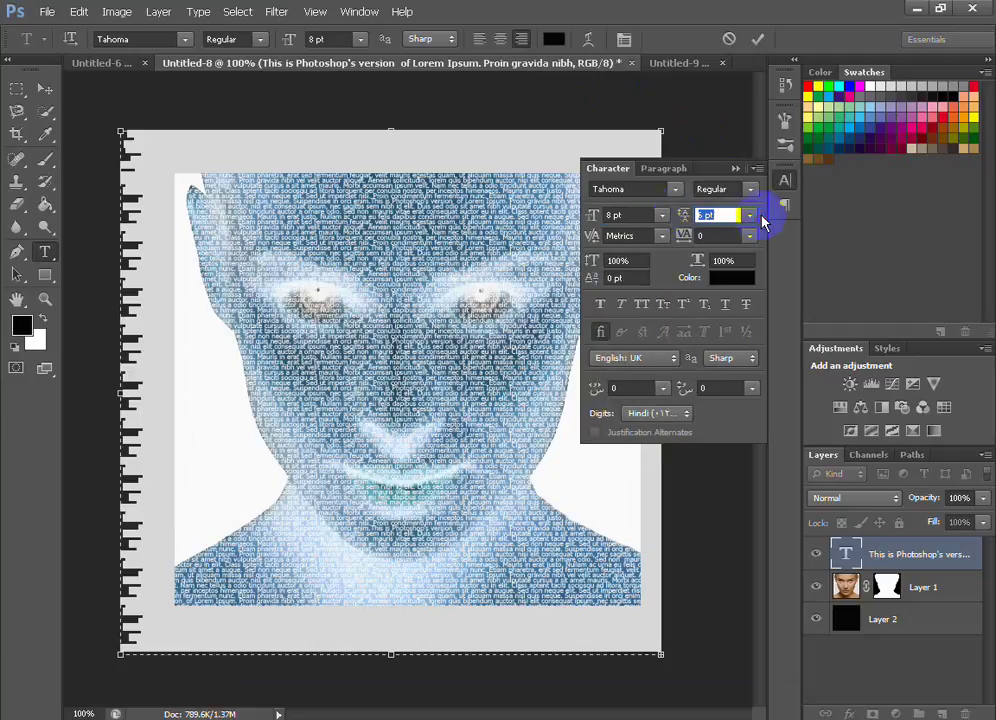
pyautogui.click(785, 180)
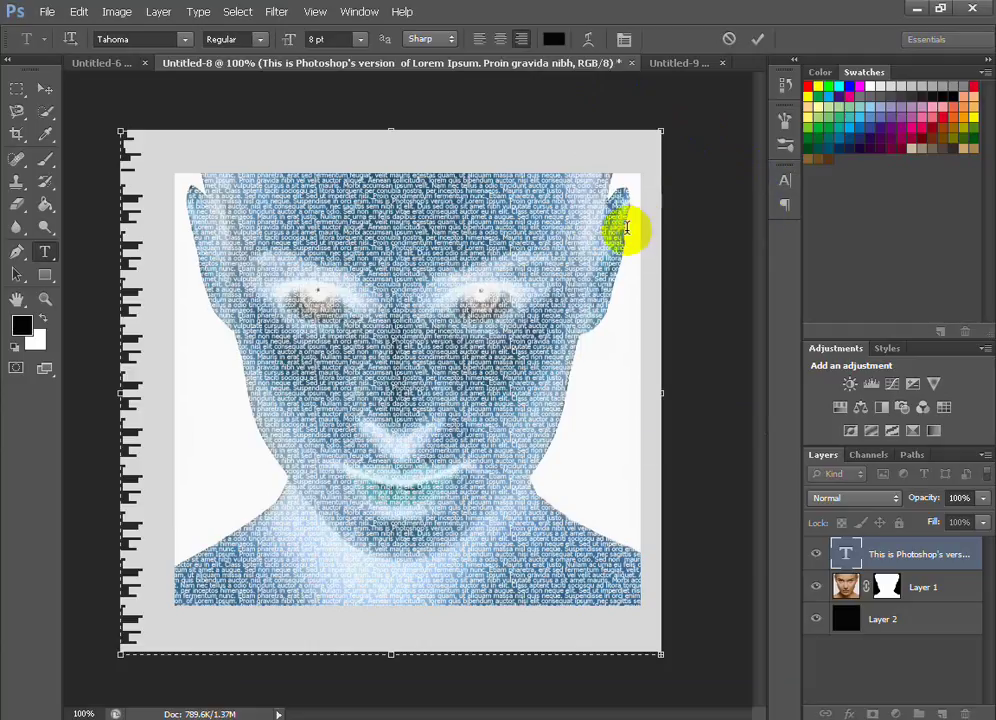
pyautogui.click(757, 38)
pyautogui.click(693, 221)
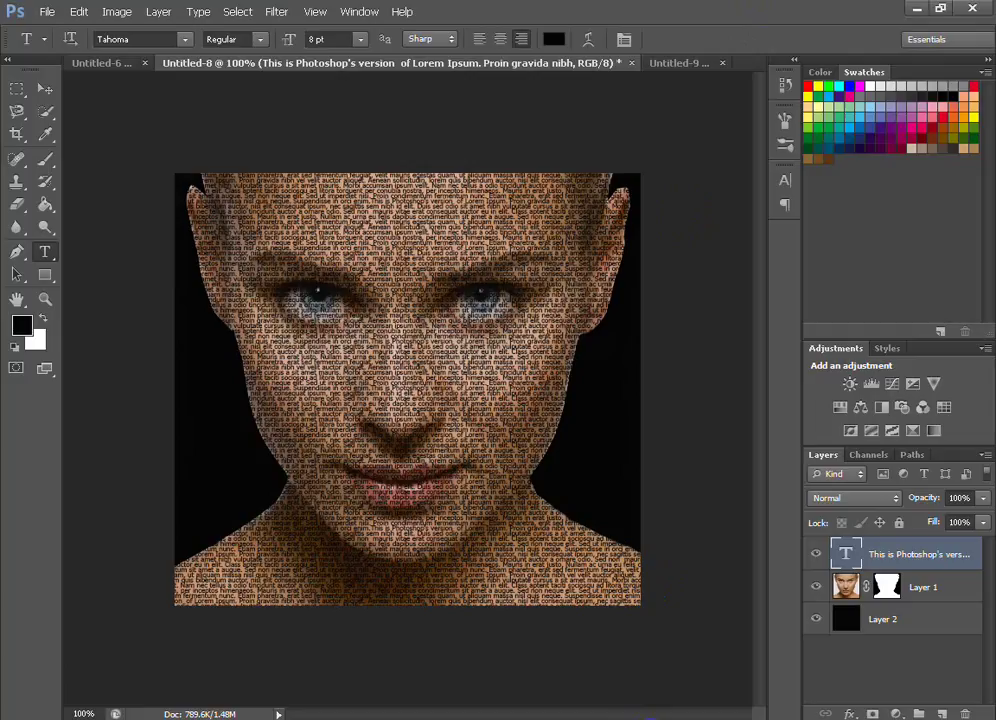
pyautogui.click(634, 710)
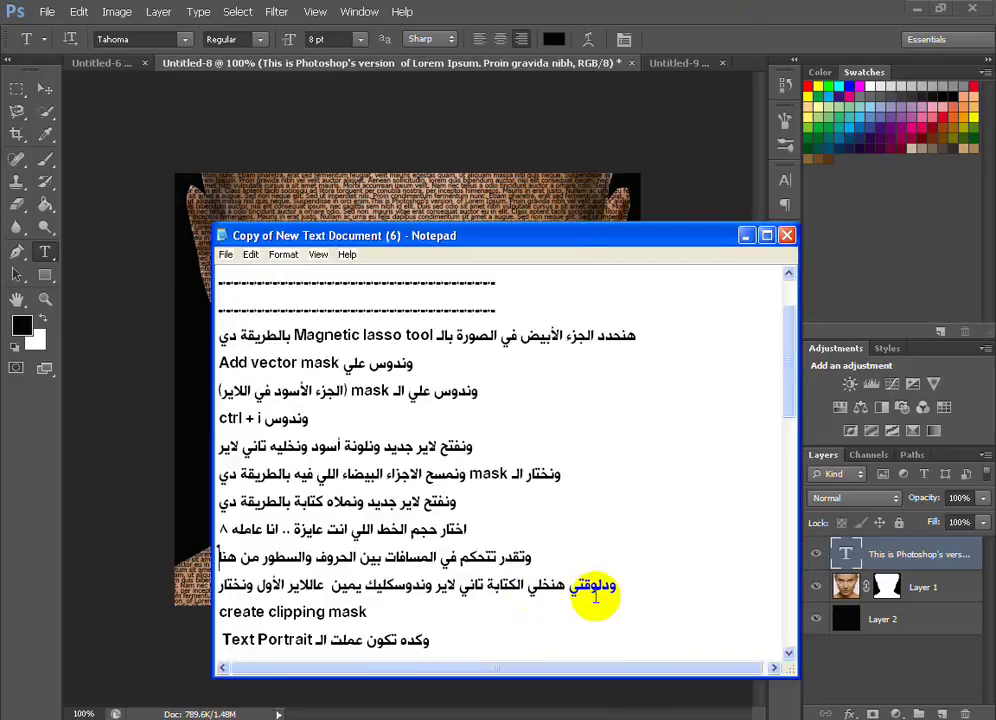
# - Review the tutorial notes on reordering layers and creating a clipping mask
pyautogui.moveTo(622, 587); pyautogui.dragTo(230, 586)
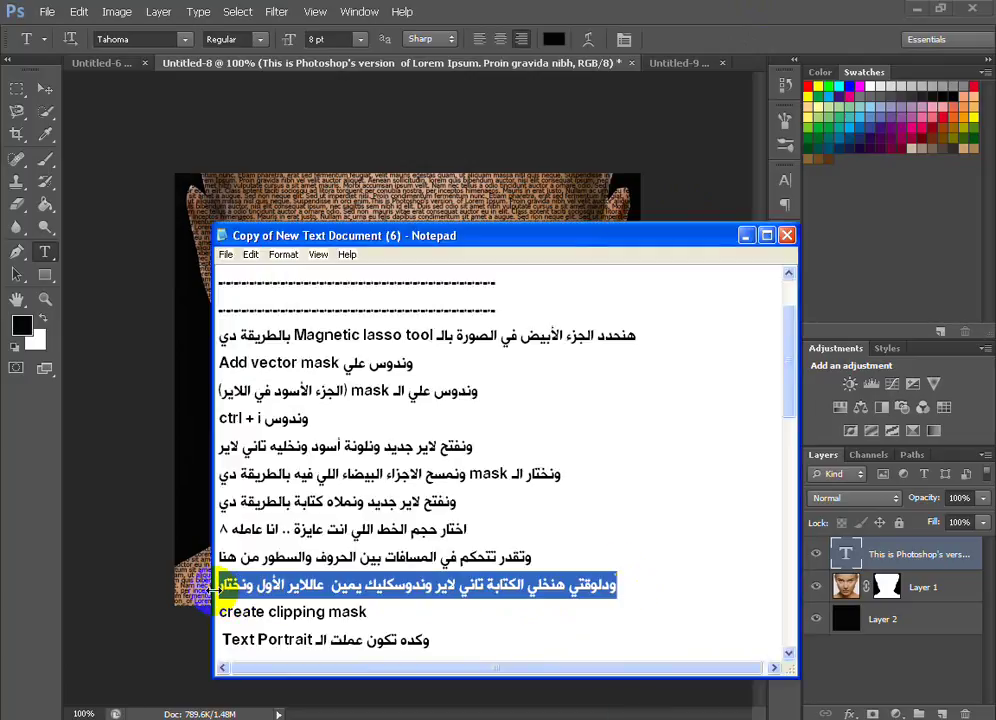
pyautogui.click(398, 584)
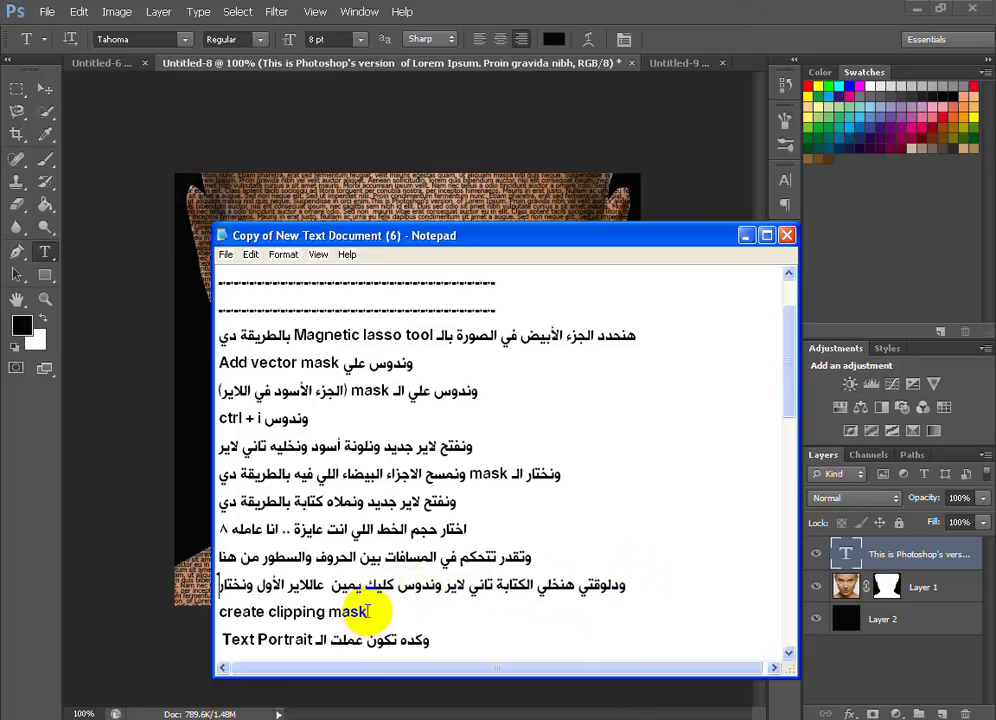
pyautogui.moveTo(367, 611); pyautogui.dragTo(215, 614)
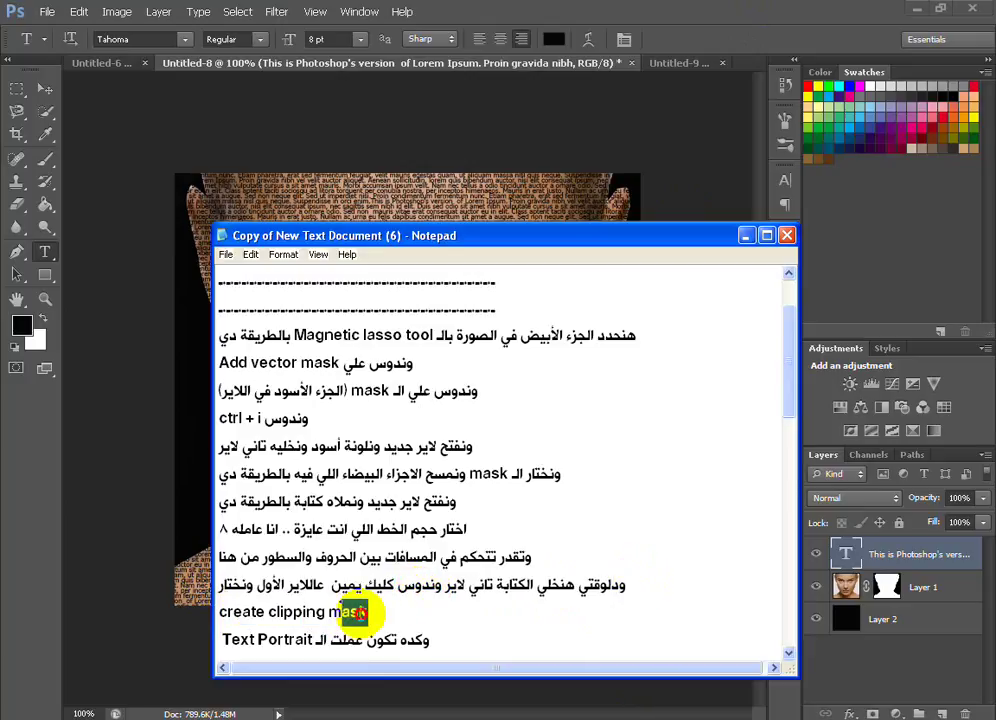
pyautogui.click(642, 587)
pyautogui.click(741, 236)
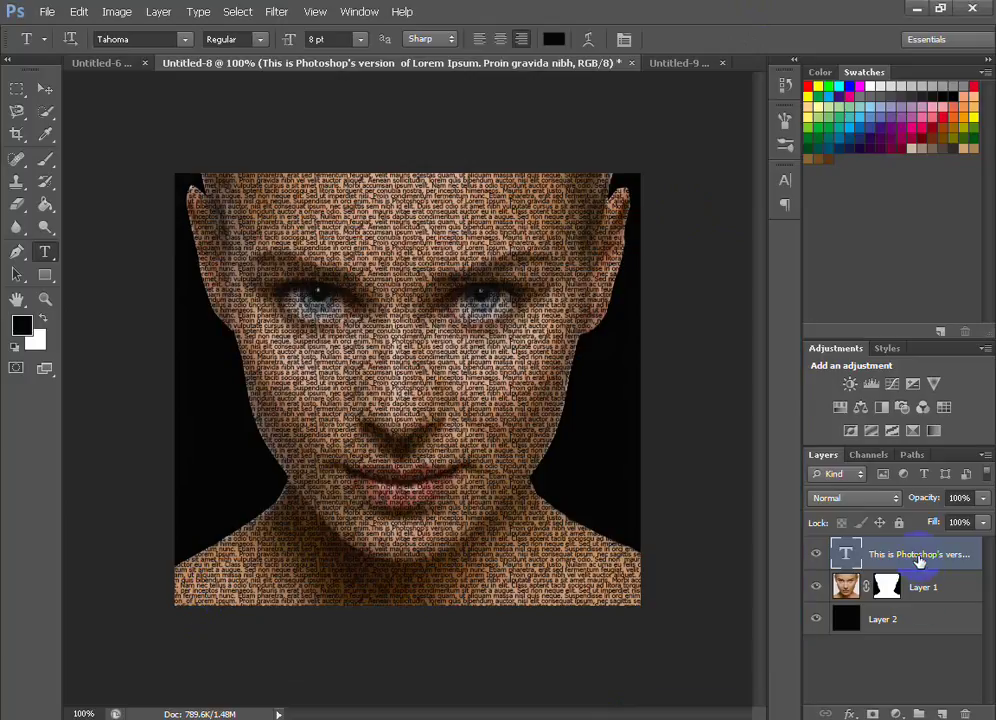
# - Move Layer 1 above the text layer and make it a clipping mask
pyautogui.moveTo(925, 598); pyautogui.dragTo(923, 551)
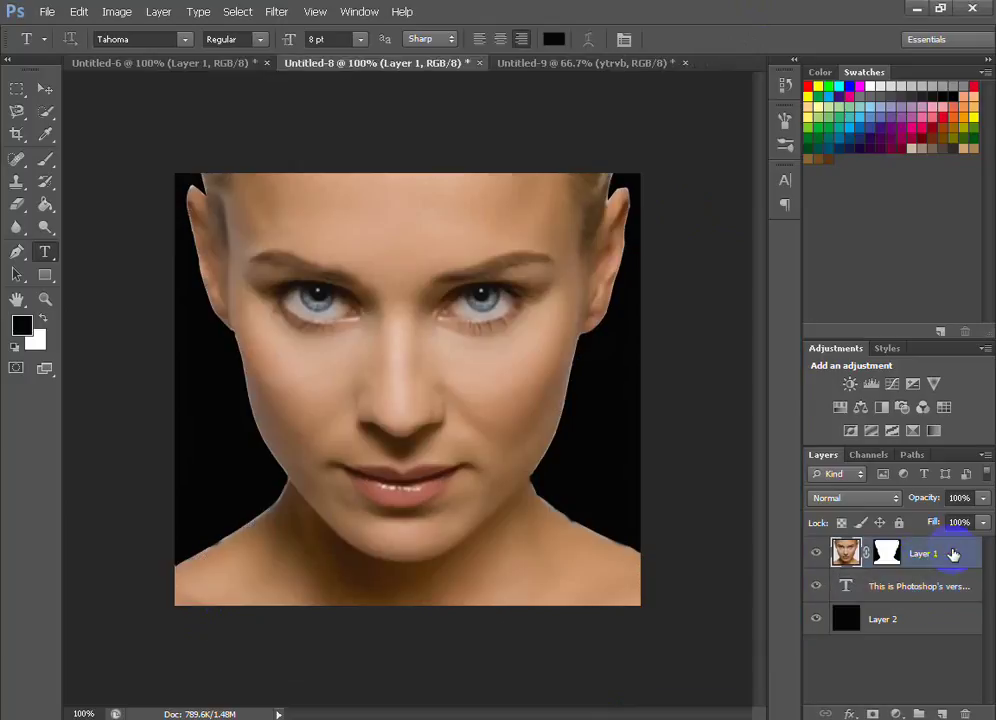
pyautogui.rightClick(953, 556)
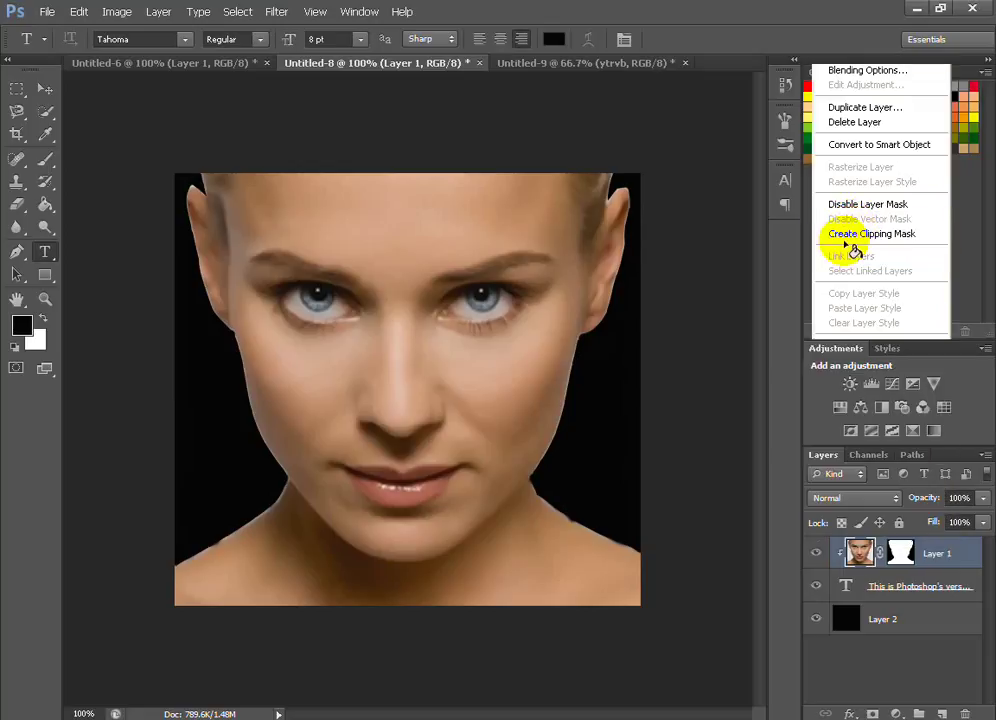
pyautogui.click(850, 231)
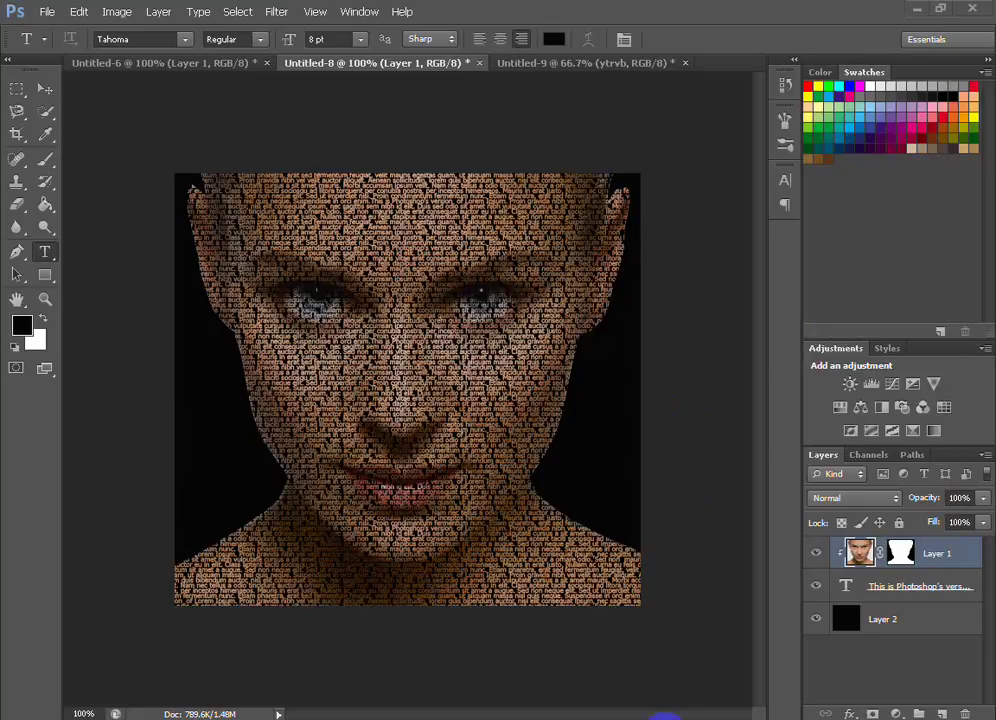
pyautogui.click(665, 716)
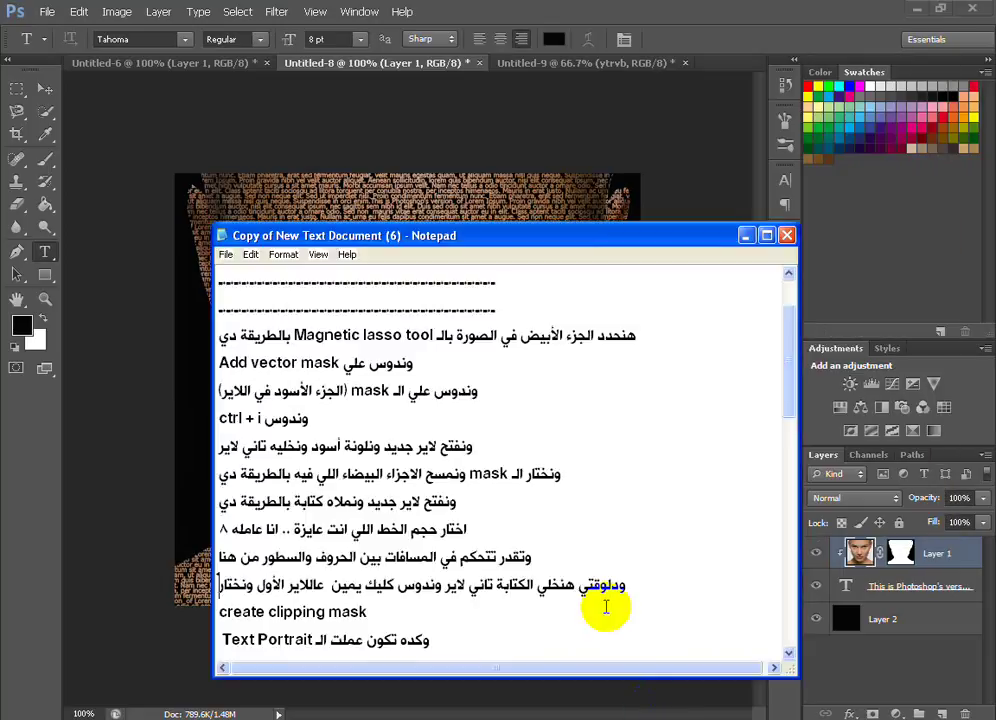
# - Review the notes on the finished Text Portrait and the black-and-white step, then return to the canvas
pyautogui.click(785, 652)
pyautogui.click(413, 533)
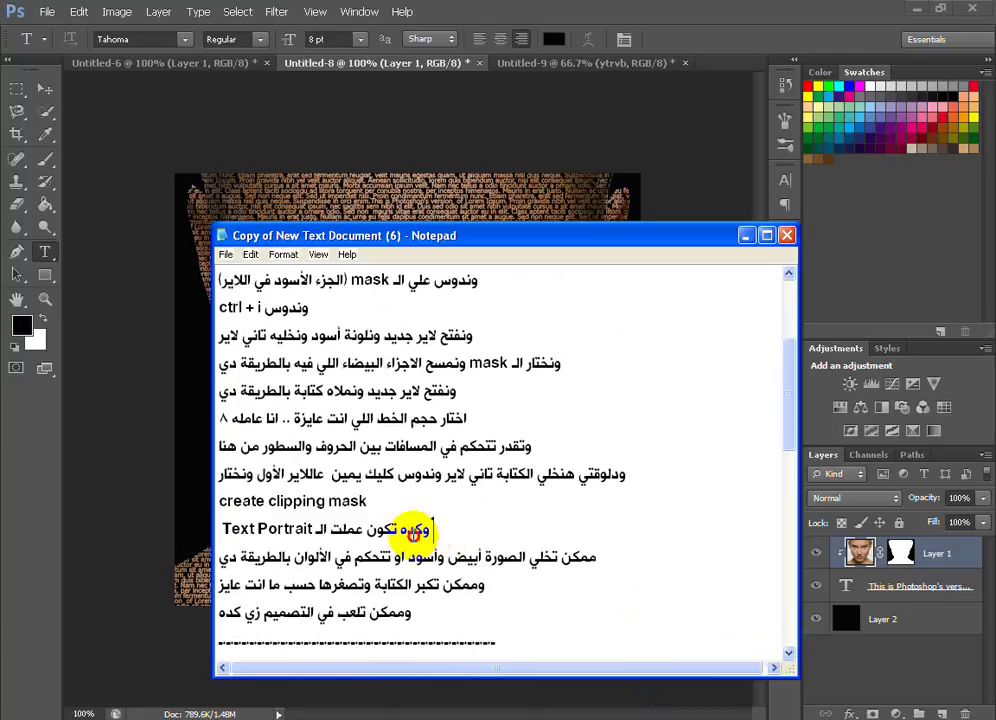
pyautogui.moveTo(413, 533); pyautogui.dragTo(224, 533)
pyautogui.click(444, 529)
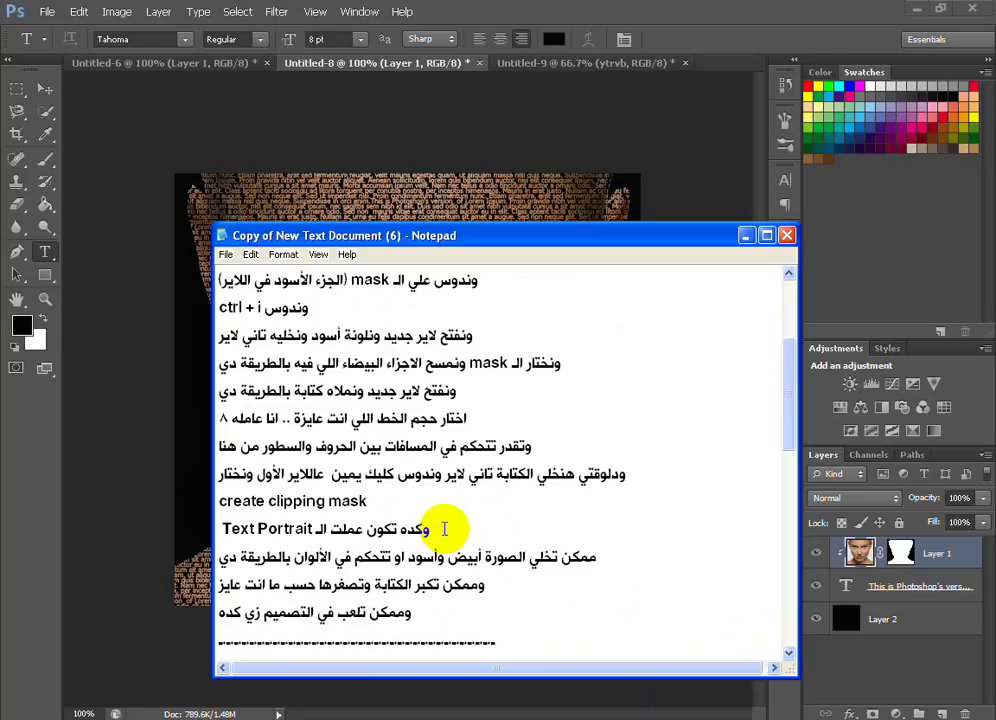
pyautogui.click(745, 235)
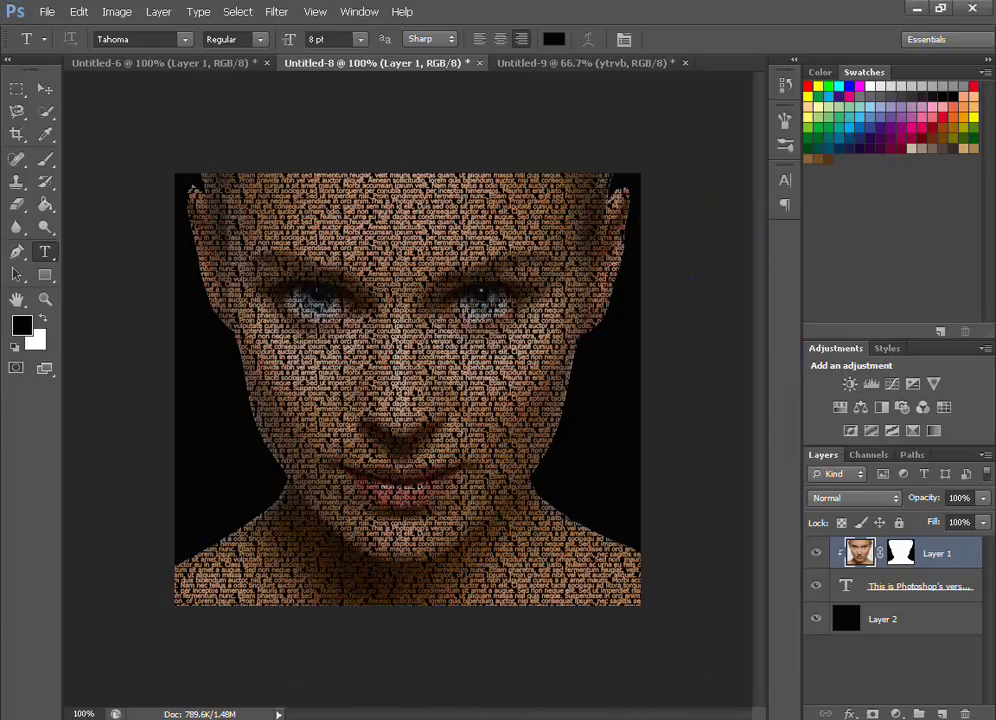
pyautogui.click(540, 719)
pyautogui.moveTo(600, 557)
pyautogui.mouseDown()
pyautogui.moveTo(307, 565)
pyautogui.moveTo(551, 573)
pyautogui.moveTo(573, 540)
pyautogui.moveTo(604, 551)
pyautogui.mouseUp()
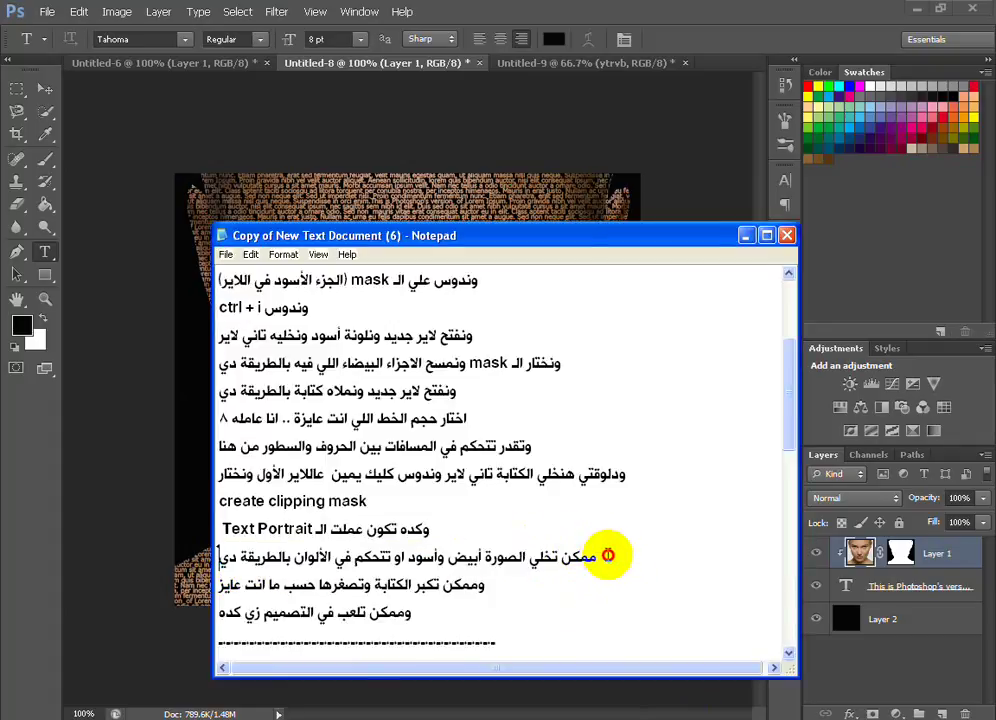
pyautogui.click(747, 237)
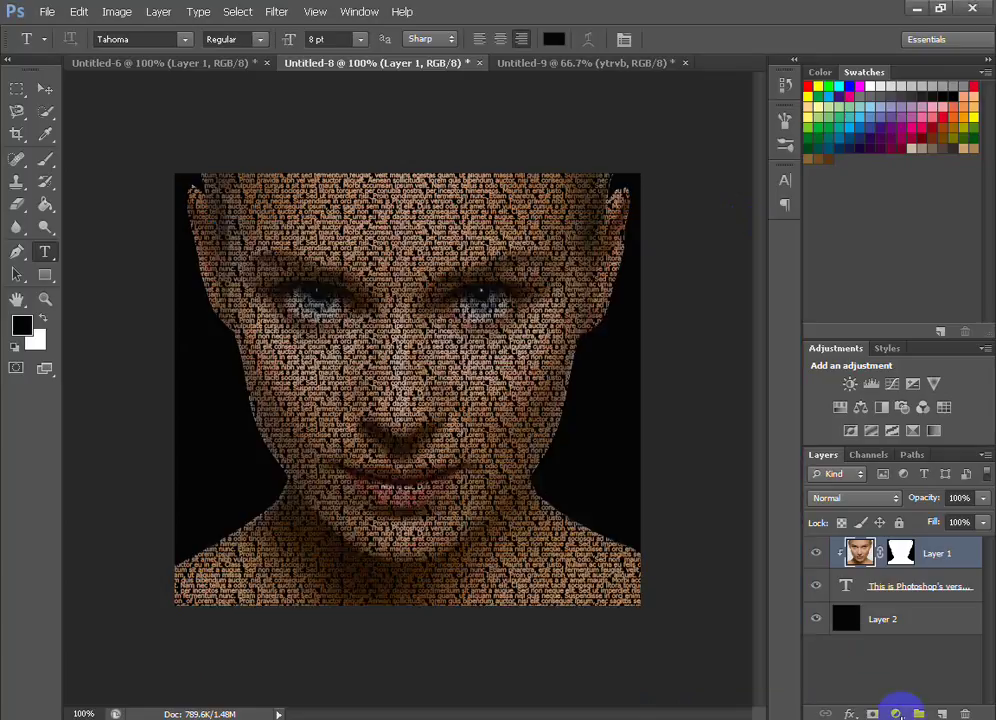
# - Add a Black & White adjustment layer with Reds and Yellows at 0, then hide it
pyautogui.click(898, 712)
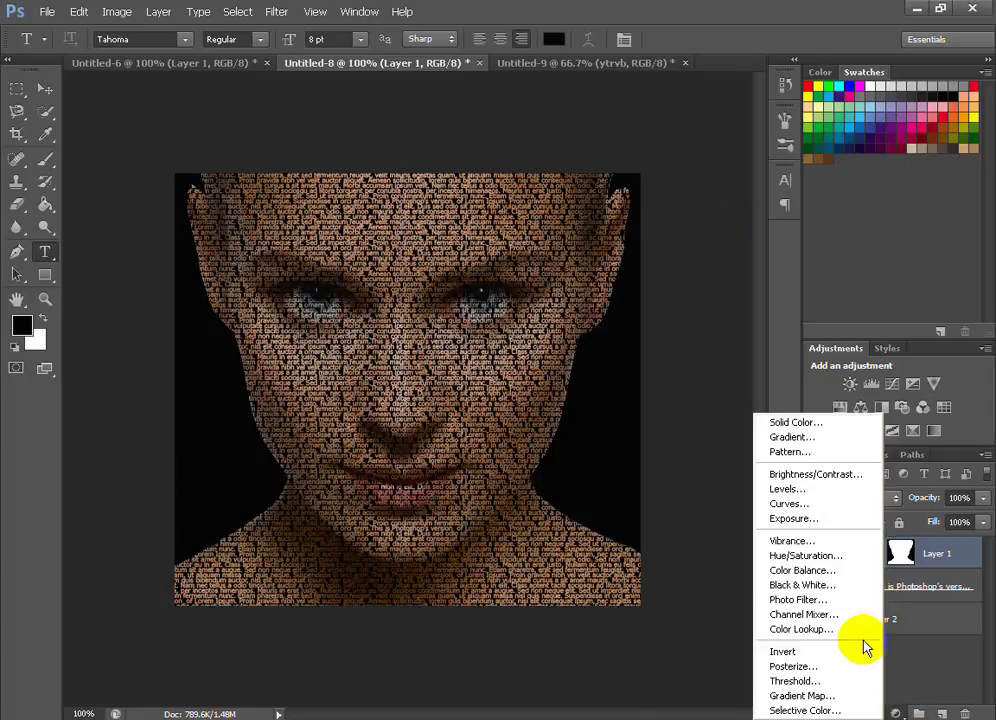
pyautogui.click(820, 585)
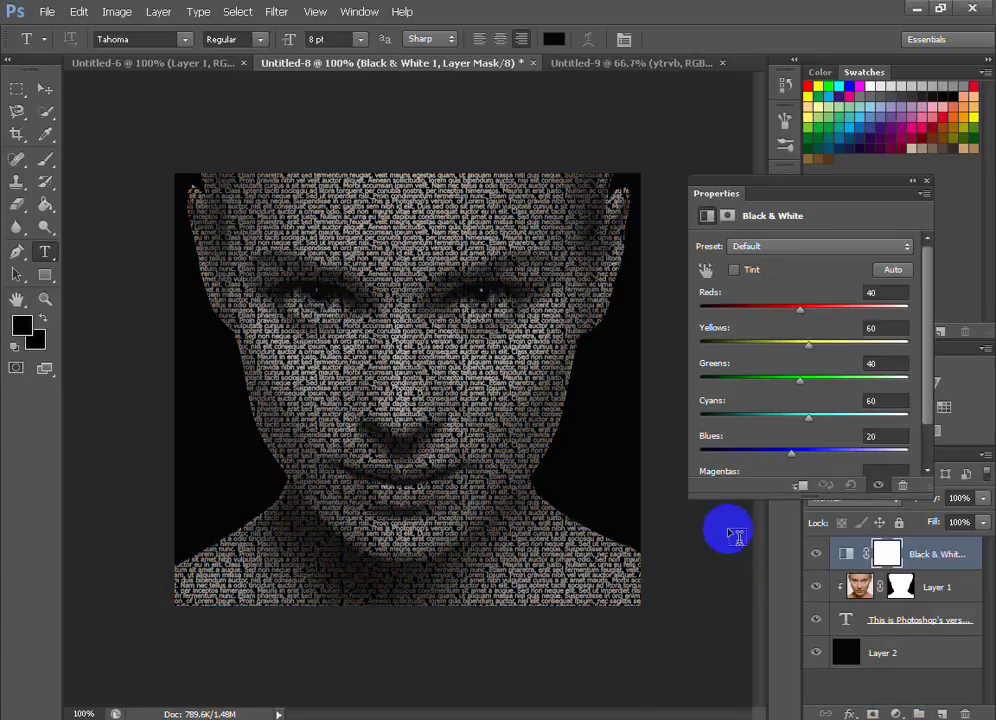
pyautogui.moveTo(800, 308)
pyautogui.mouseDown()
pyautogui.moveTo(688, 316)
pyautogui.moveTo(868, 326)
pyautogui.moveTo(783, 323)
pyautogui.moveTo(878, 292)
pyautogui.mouseUp()
pyautogui.click(886, 292)
pyautogui.write('-2')
pyautogui.press('Return')
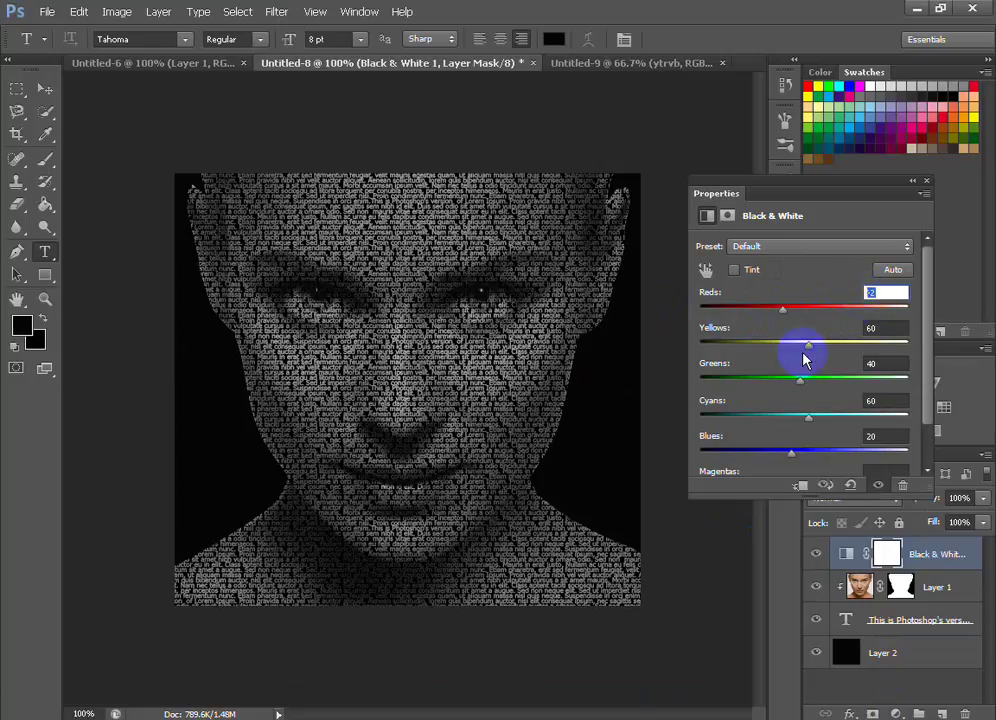
pyautogui.moveTo(807, 347)
pyautogui.mouseDown()
pyautogui.moveTo(648, 345)
pyautogui.moveTo(911, 352)
pyautogui.mouseUp()
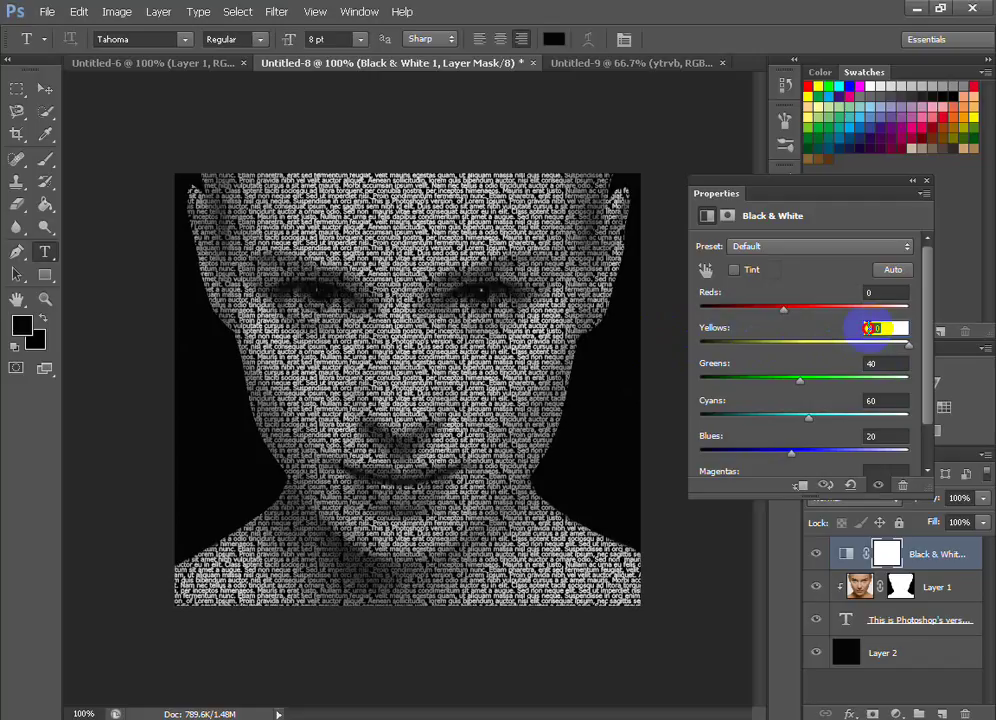
pyautogui.write('0')
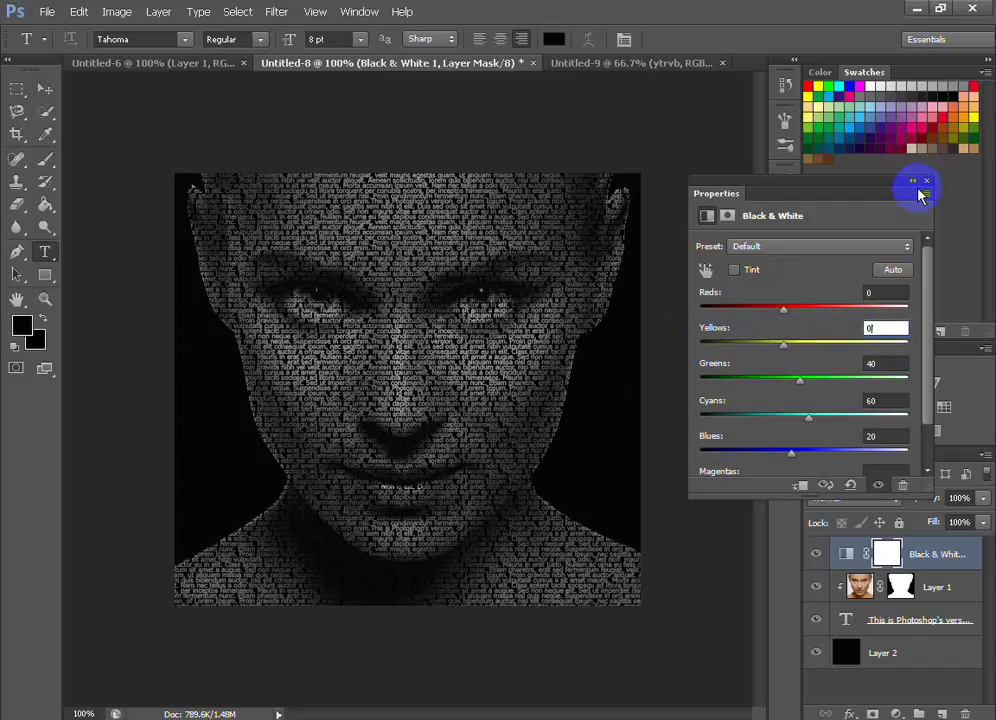
pyautogui.click(926, 182)
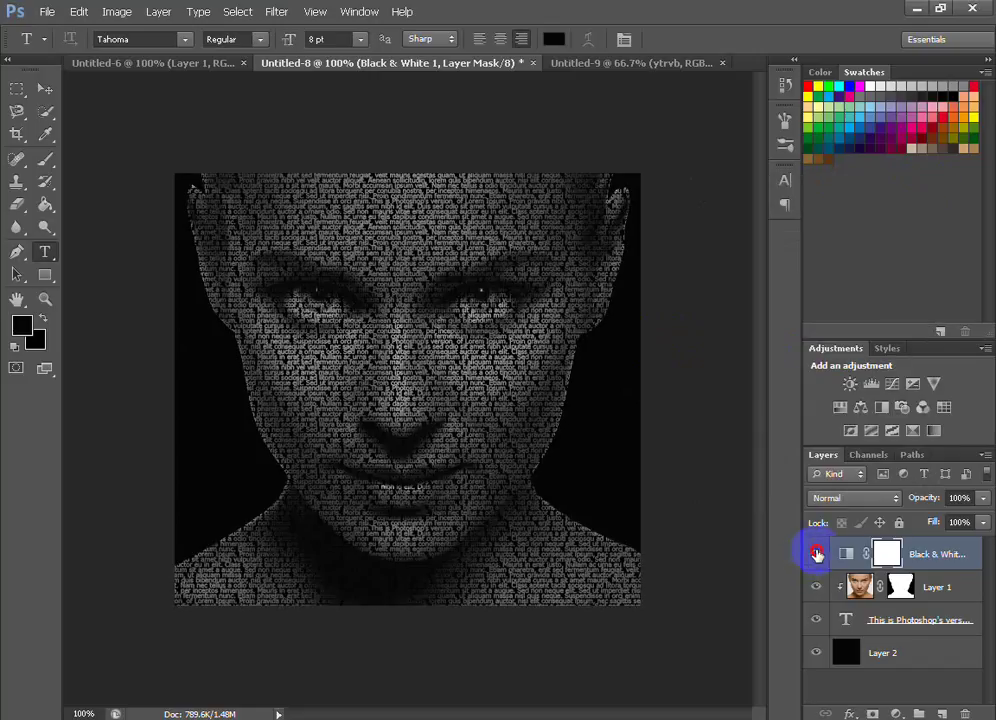
pyautogui.click(817, 553)
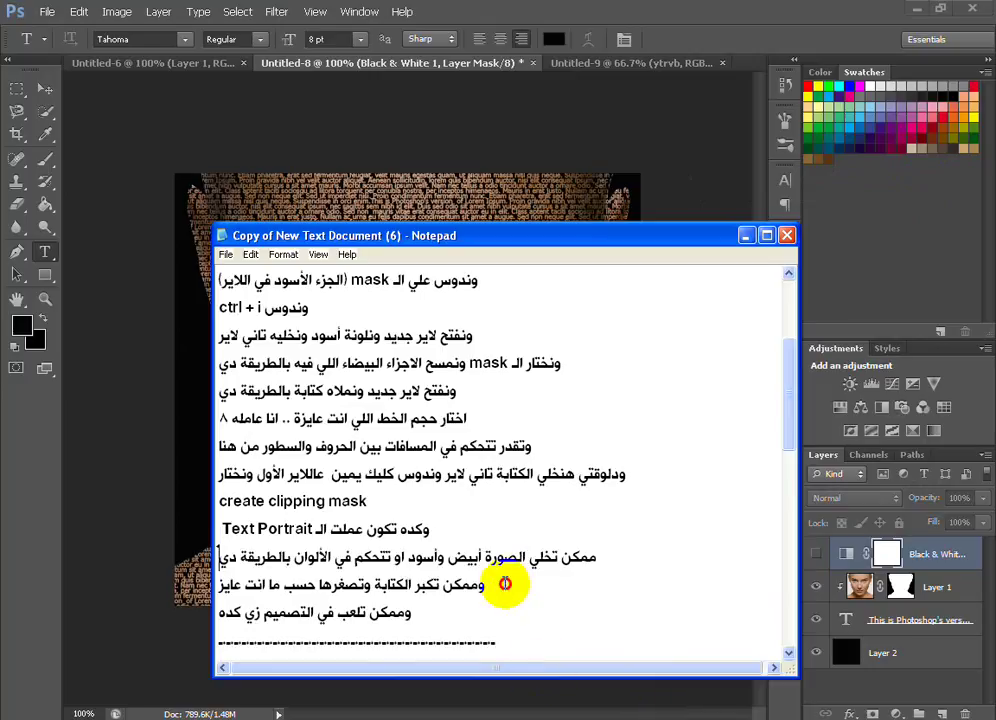
# - Highlight the tutorial note about resizing the text
pyautogui.moveTo(505, 583); pyautogui.dragTo(343, 588)
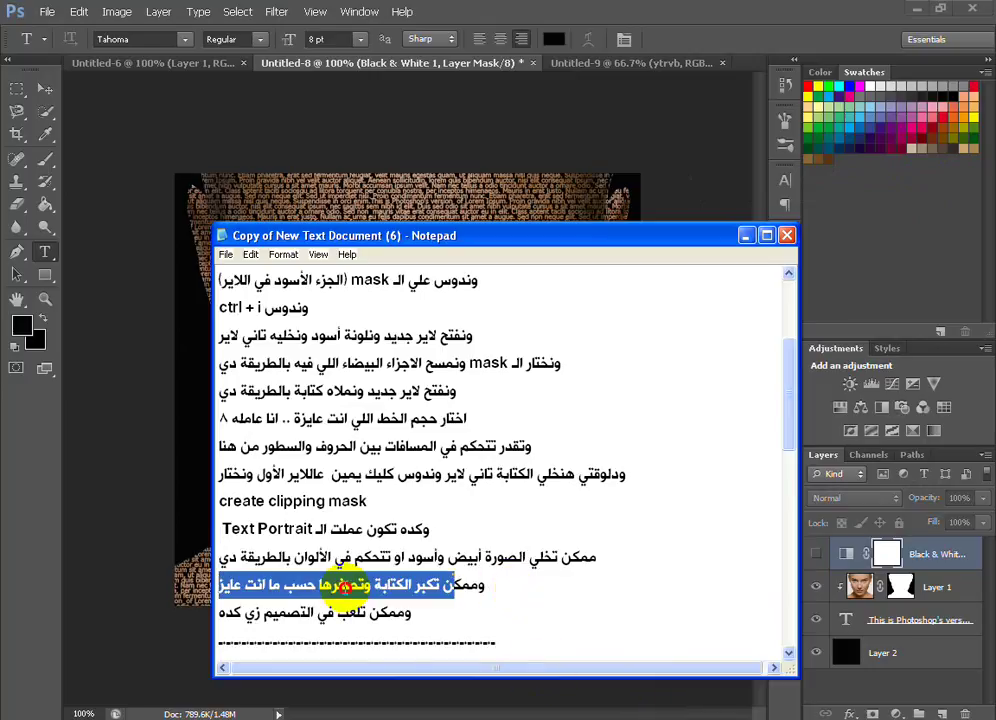
pyautogui.click(230, 585)
pyautogui.moveTo(222, 585); pyautogui.dragTo(485, 585)
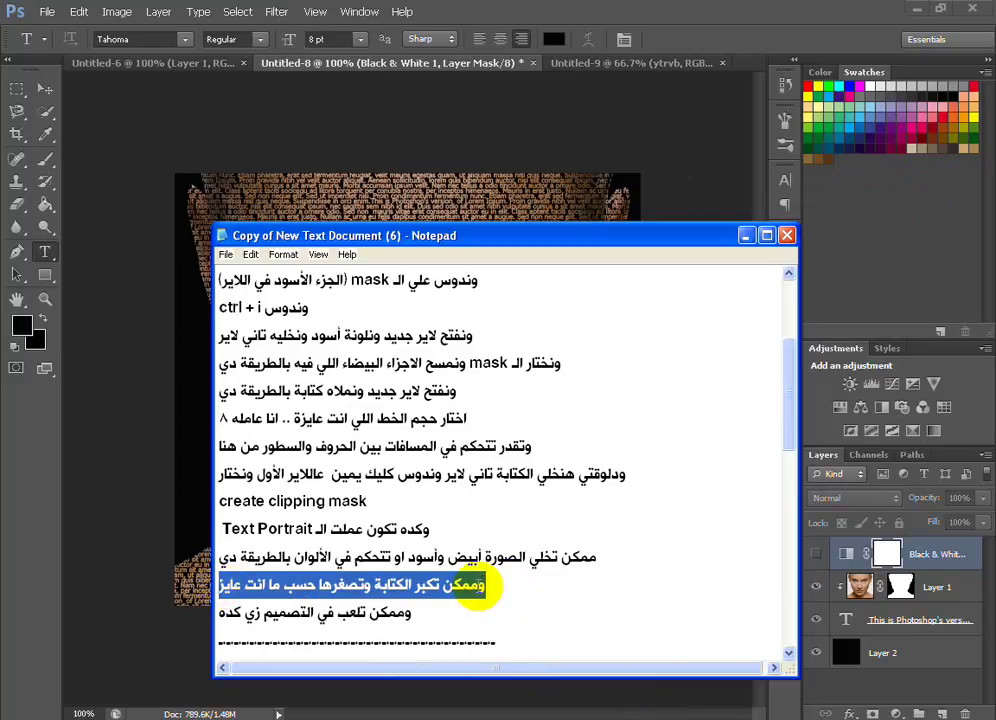
pyautogui.click(638, 269)
pyautogui.click(745, 236)
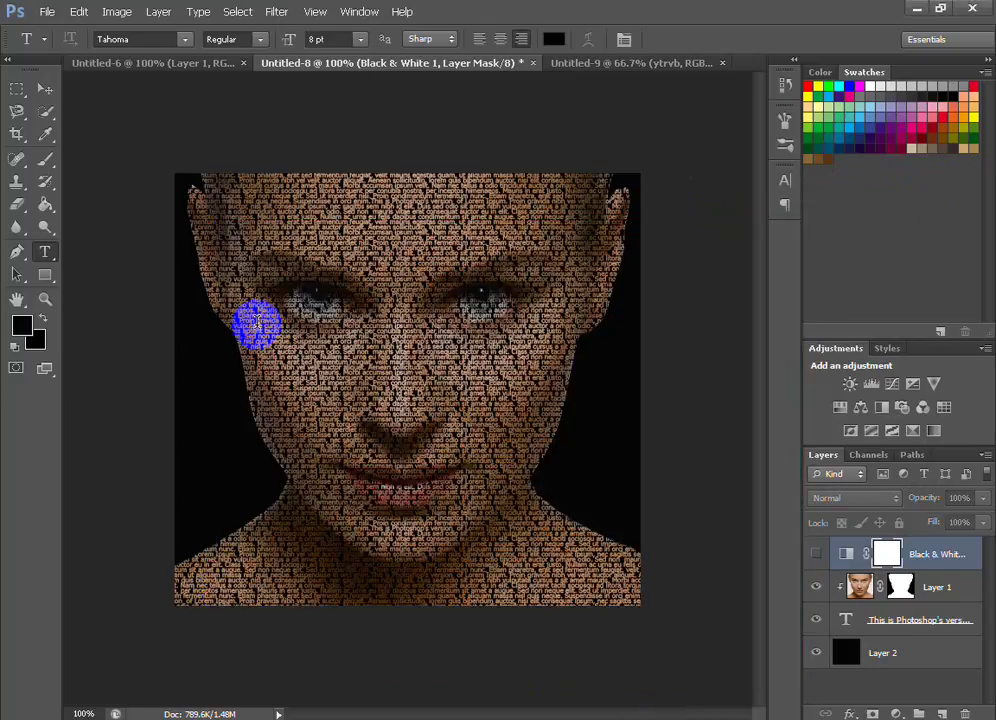
pyautogui.click(396, 351)
pyautogui.hotkey('ctrl', 'a')
pyautogui.click(361, 39)
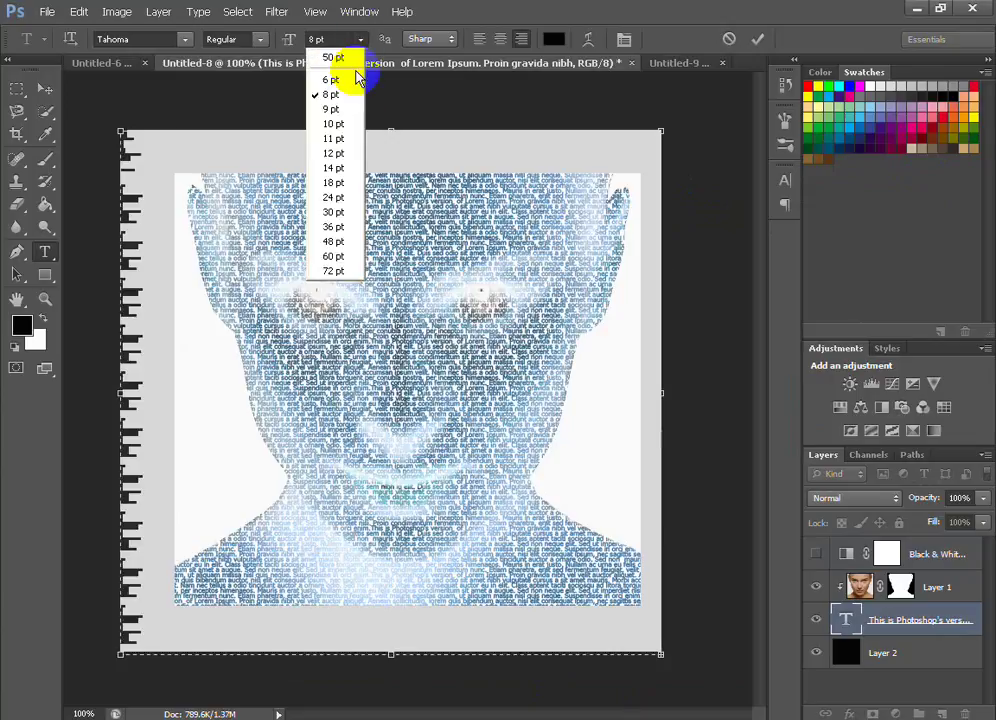
pyautogui.click(336, 154)
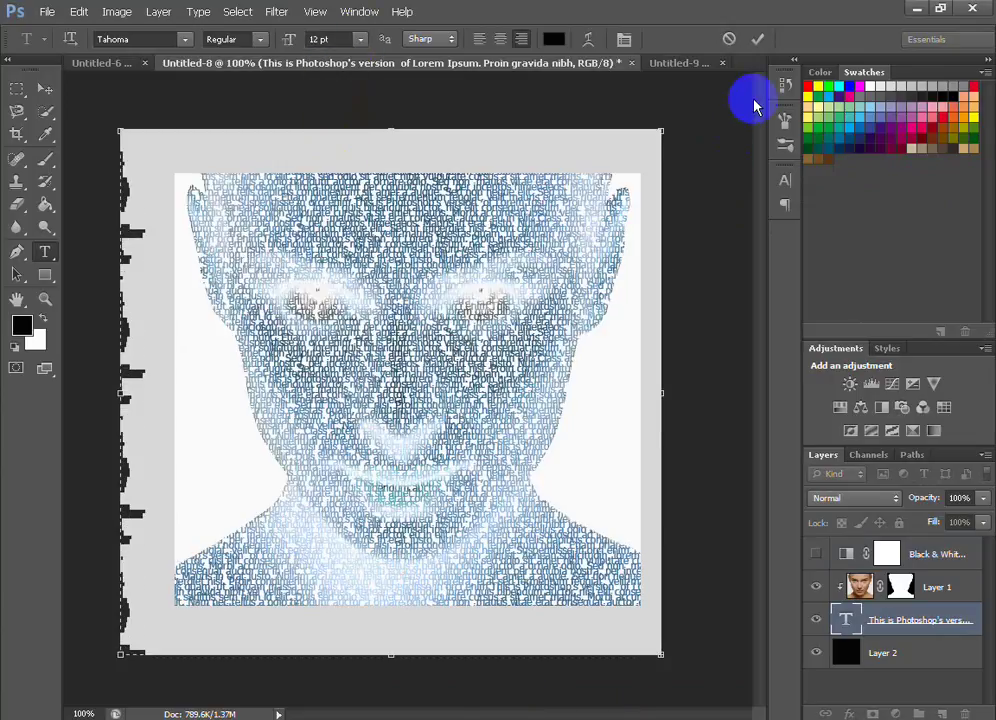
pyautogui.click(757, 39)
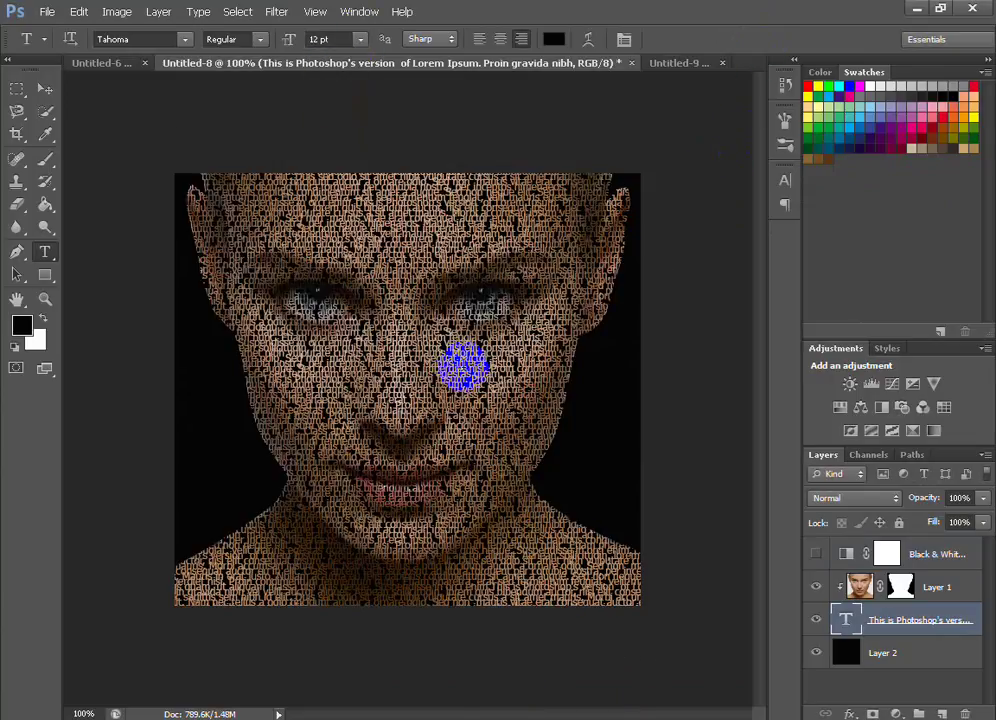
pyautogui.click(462, 366)
pyautogui.hotkey('ctrl', 'a')
pyautogui.click(361, 39)
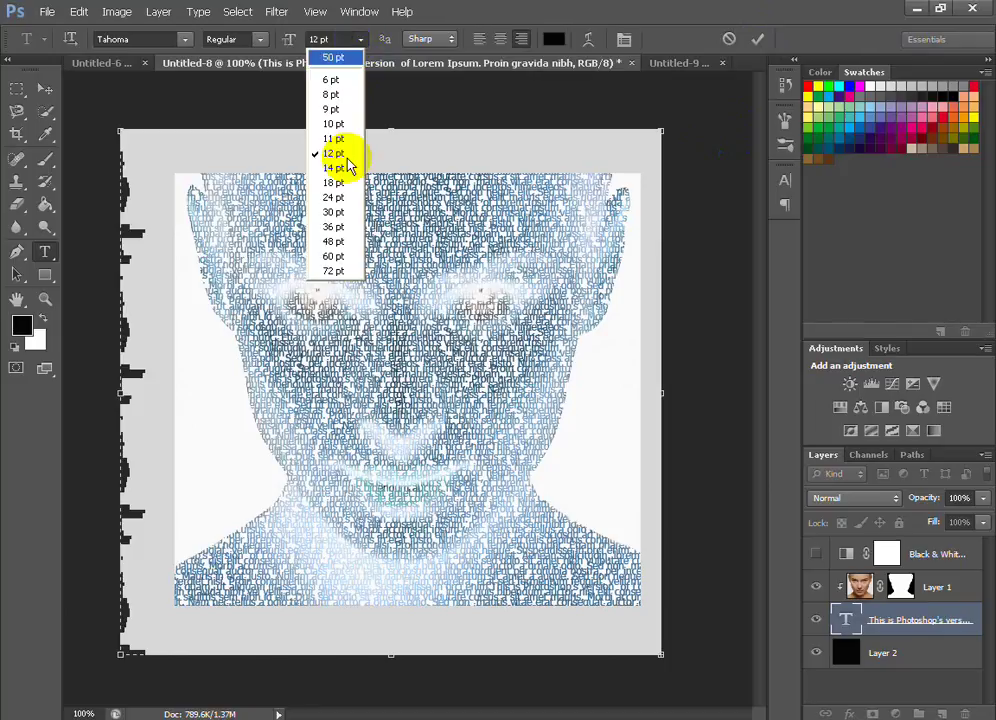
pyautogui.click(333, 227)
pyautogui.click(757, 39)
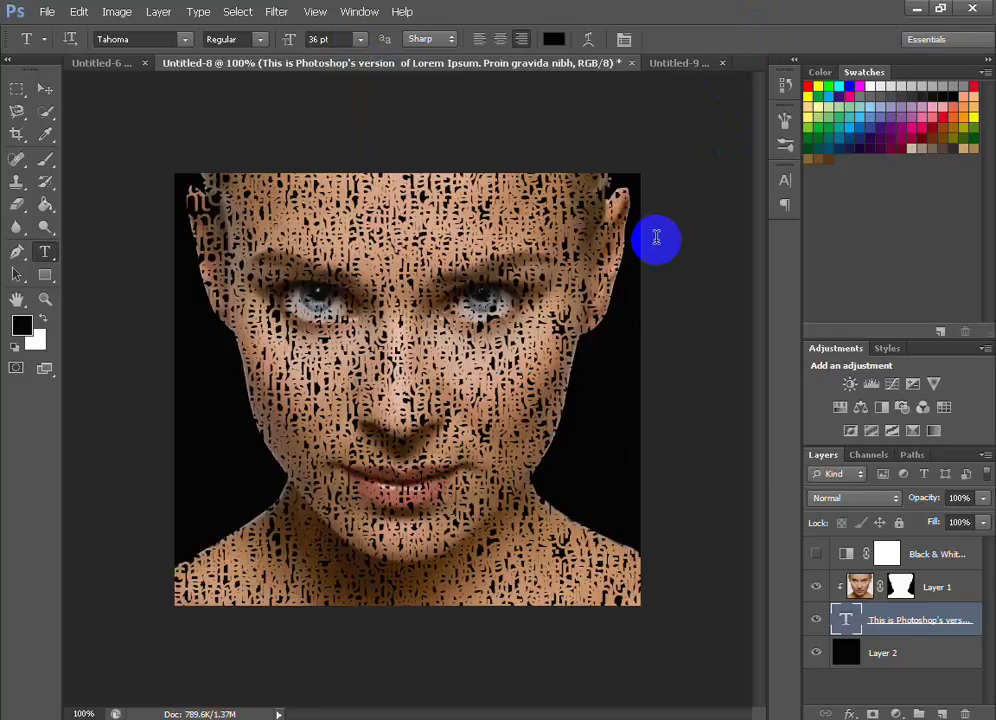
pyautogui.click(502, 345)
pyautogui.hotkey('ctrl', 'a')
pyautogui.click(363, 40)
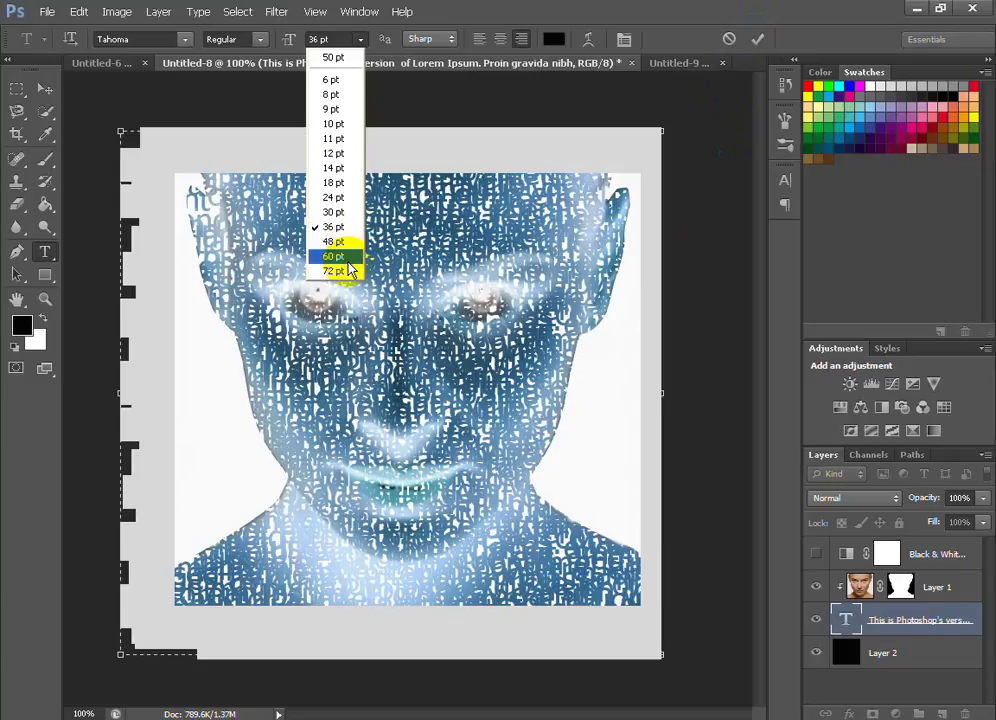
pyautogui.click(338, 252)
pyautogui.click(755, 40)
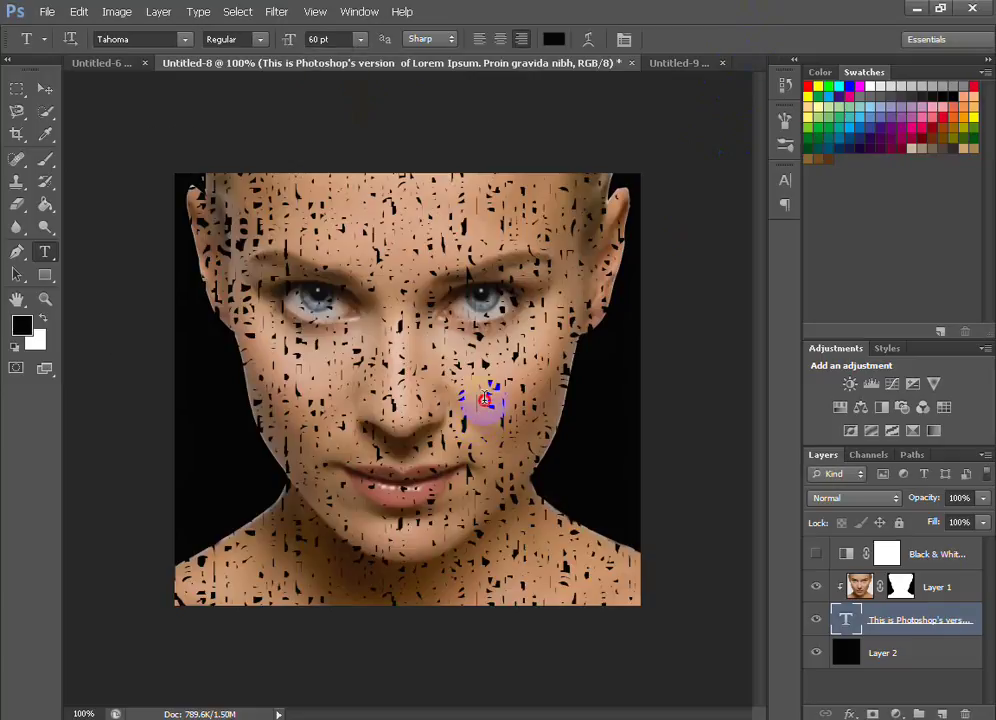
pyautogui.click(484, 400)
pyautogui.hotkey('ctrl', 'a')
pyautogui.click(360, 40)
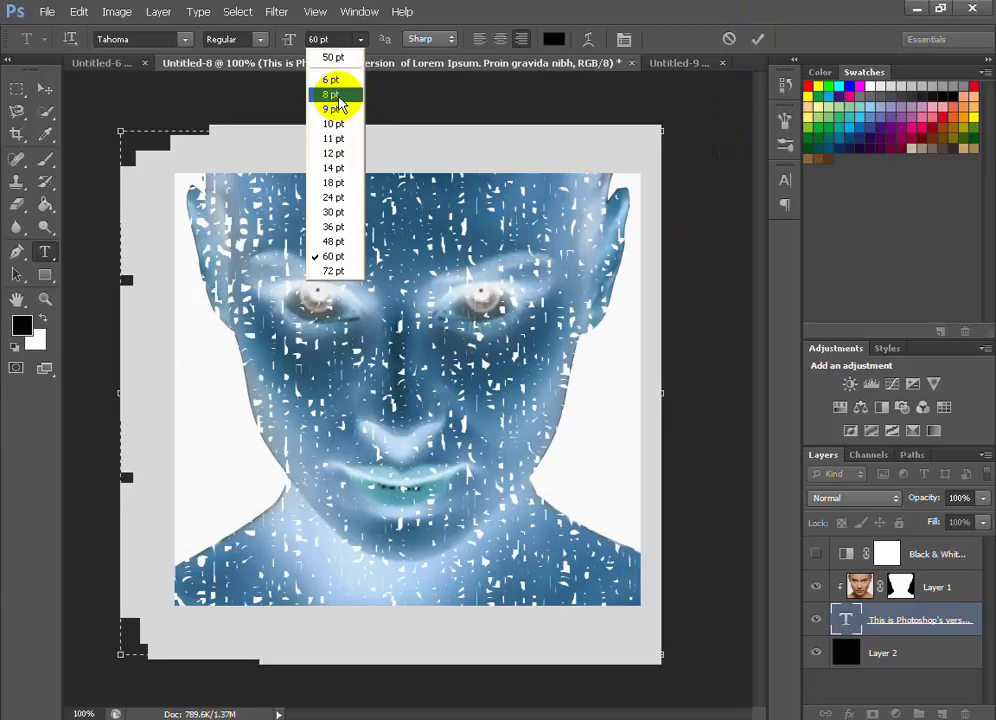
pyautogui.click(333, 94)
pyautogui.click(760, 40)
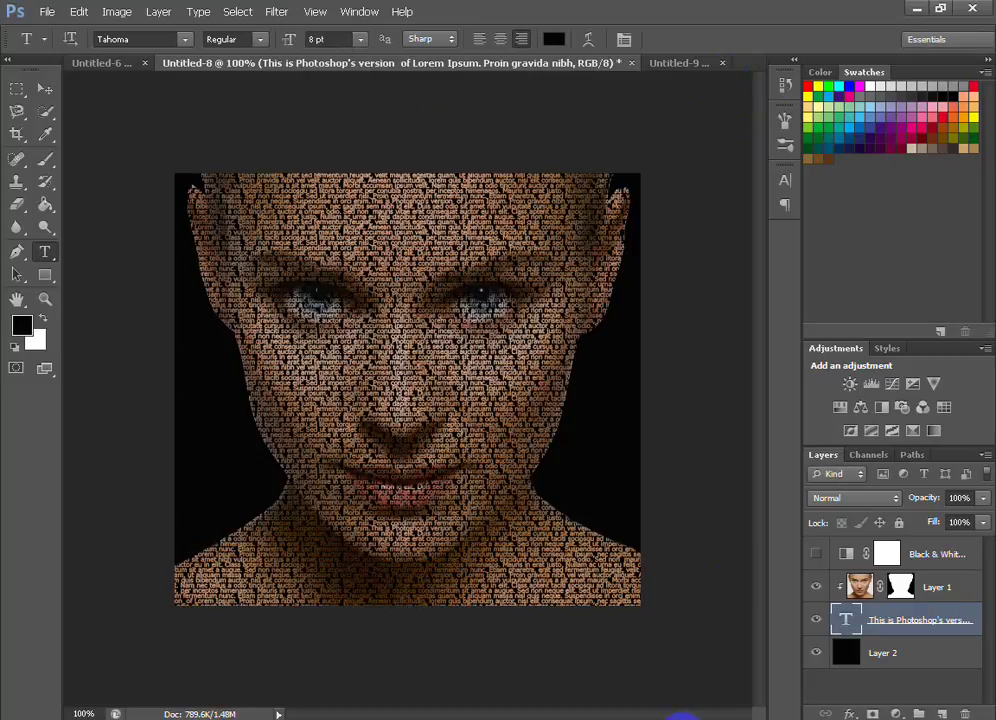
pyautogui.click(680, 716)
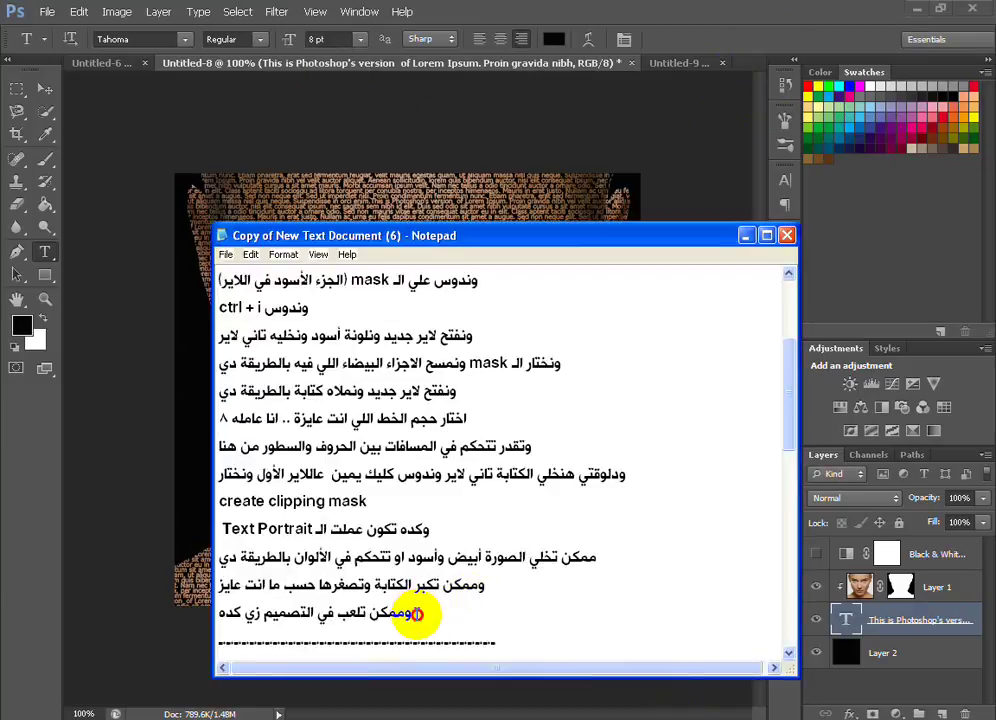
pyautogui.moveTo(415, 614); pyautogui.dragTo(220, 614)
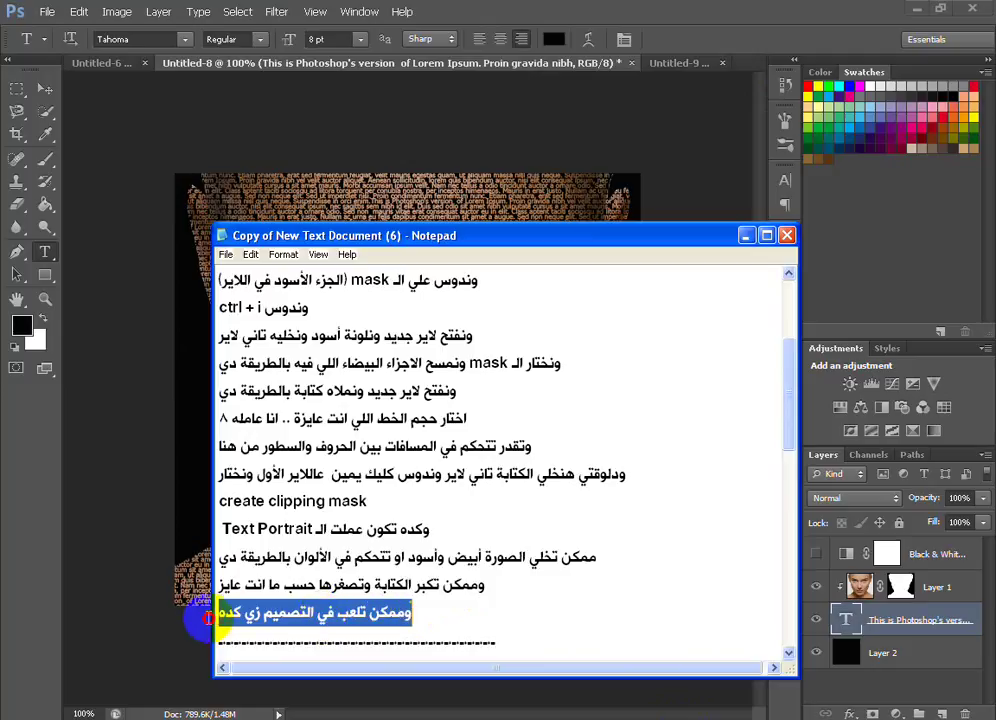
pyautogui.click(427, 615)
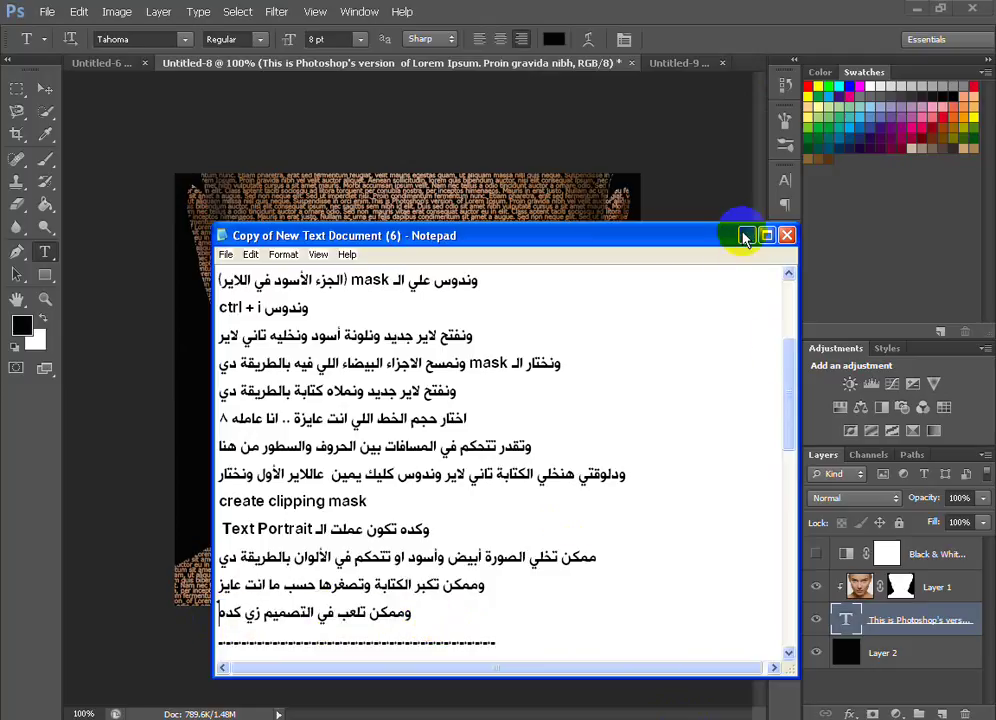
pyautogui.click(745, 236)
pyautogui.click(860, 586)
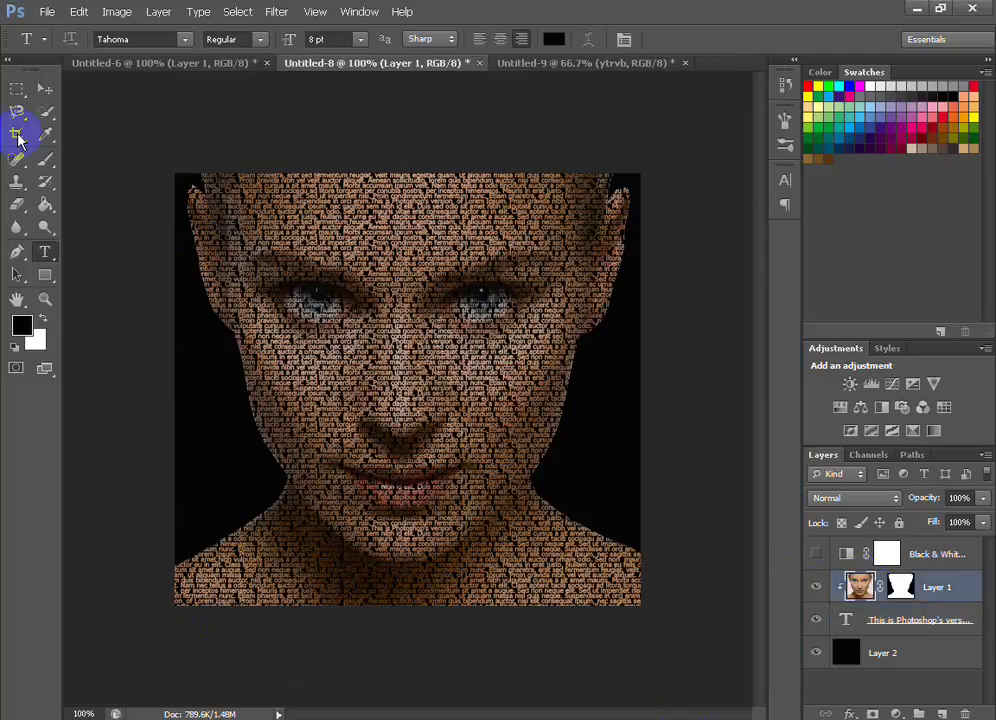
# - Select the left half of the face photo with the Polygonal Lasso and copy it to a new layer
pyautogui.moveTo(16, 111); pyautogui.dragTo(70, 123)
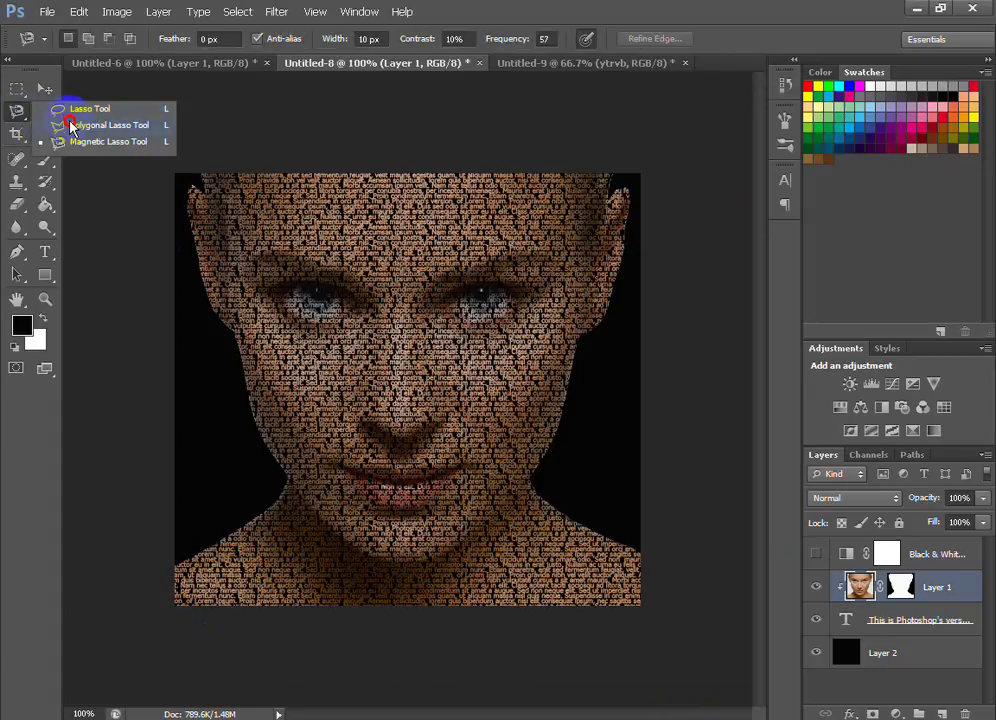
pyautogui.click(70, 125)
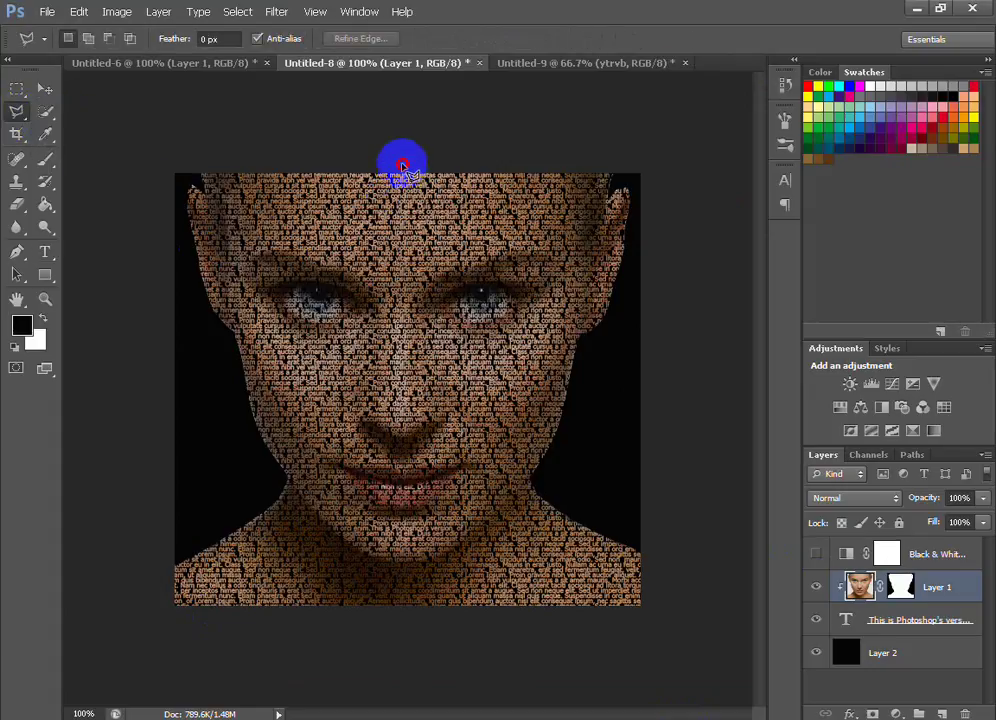
pyautogui.click(402, 165)
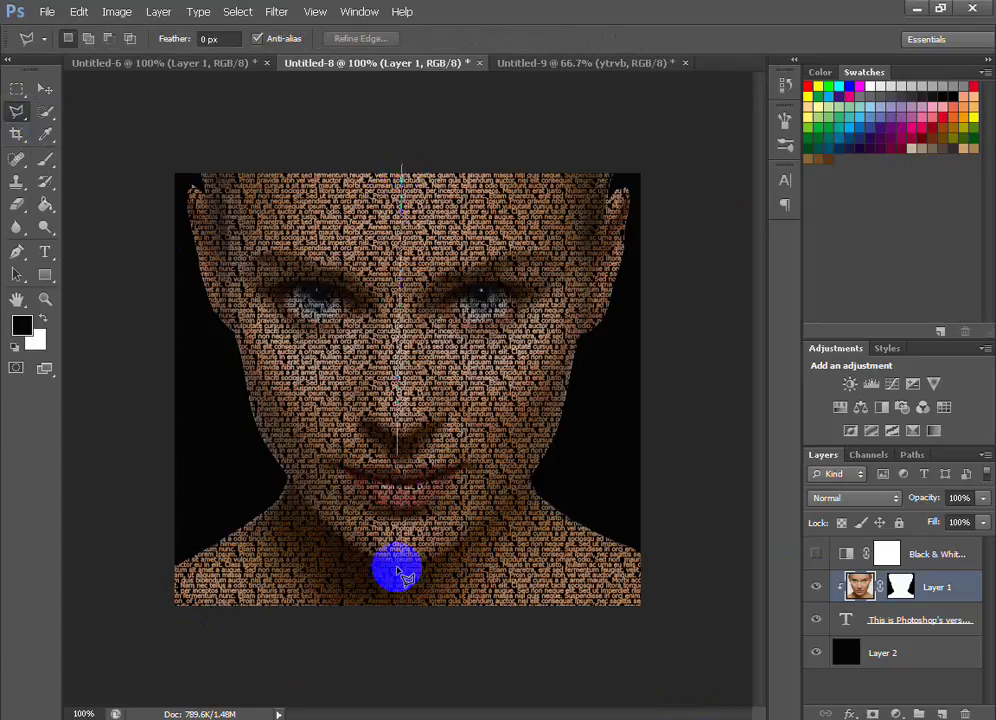
pyautogui.click(405, 624)
pyautogui.click(124, 623)
pyautogui.click(139, 159)
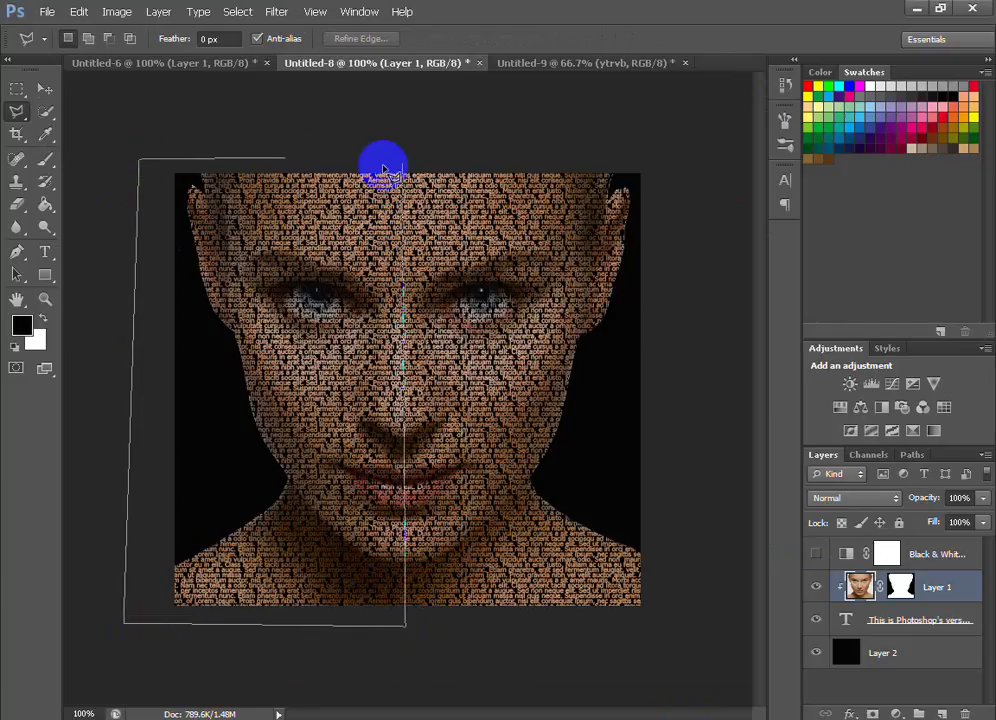
pyautogui.click(403, 166)
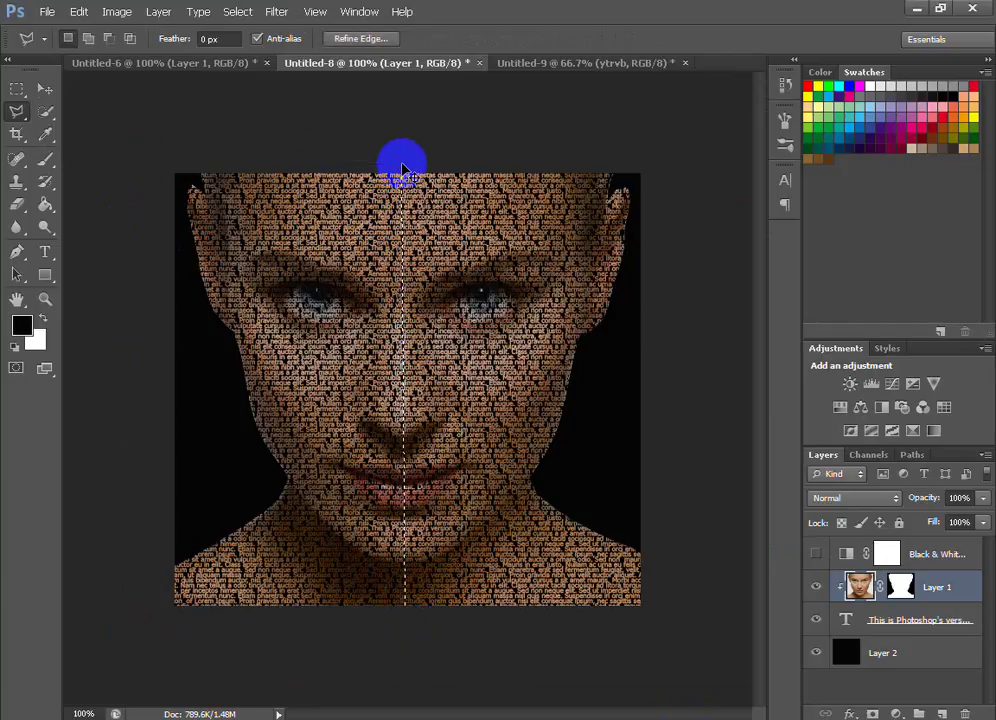
pyautogui.hotkey('ctrl', 'j')
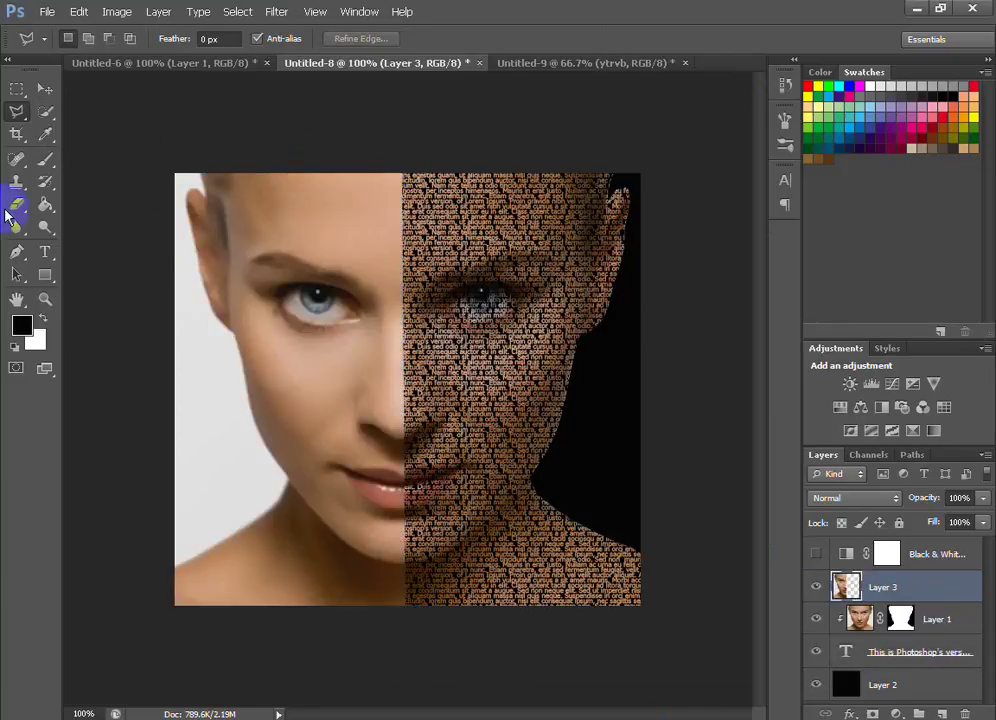
# - Magic-erase Layer 3's white background, set it to 70% opacity, hide it, and select Layer 1
pyautogui.moveTo(14, 205); pyautogui.dragTo(78, 238)
pyautogui.click(197, 372)
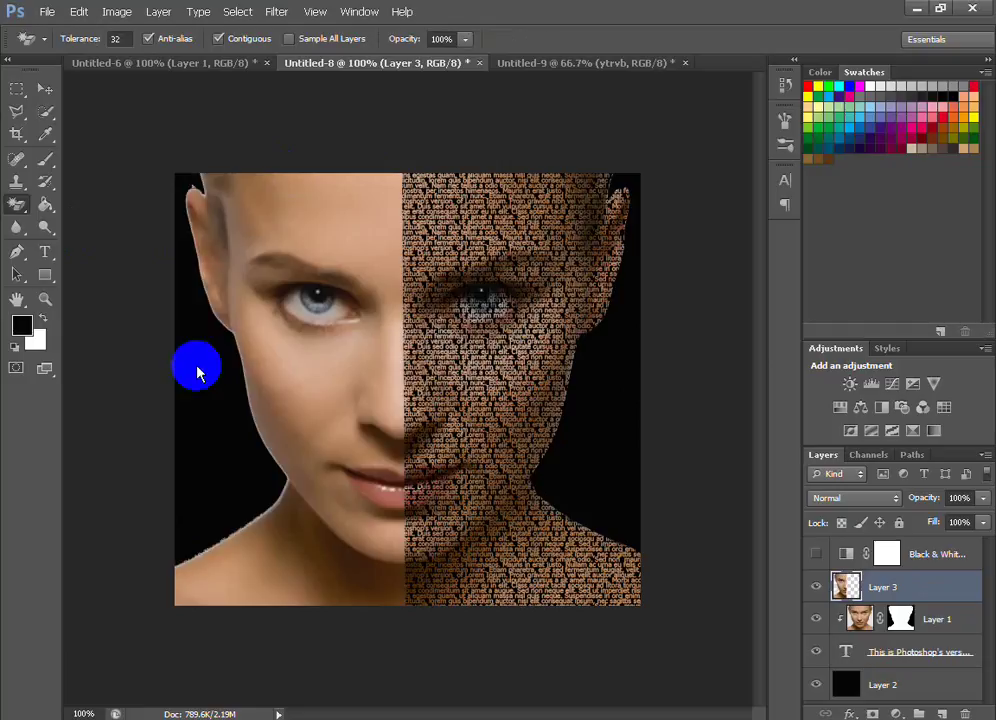
pyautogui.click(45, 89)
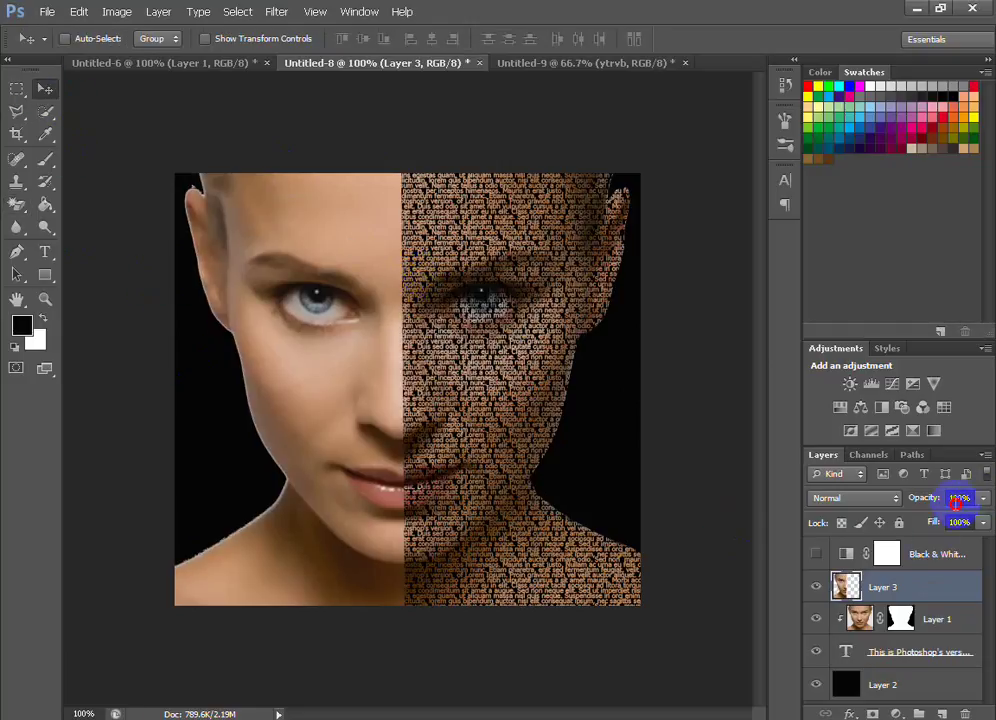
pyautogui.moveTo(957, 503); pyautogui.dragTo(737, 570)
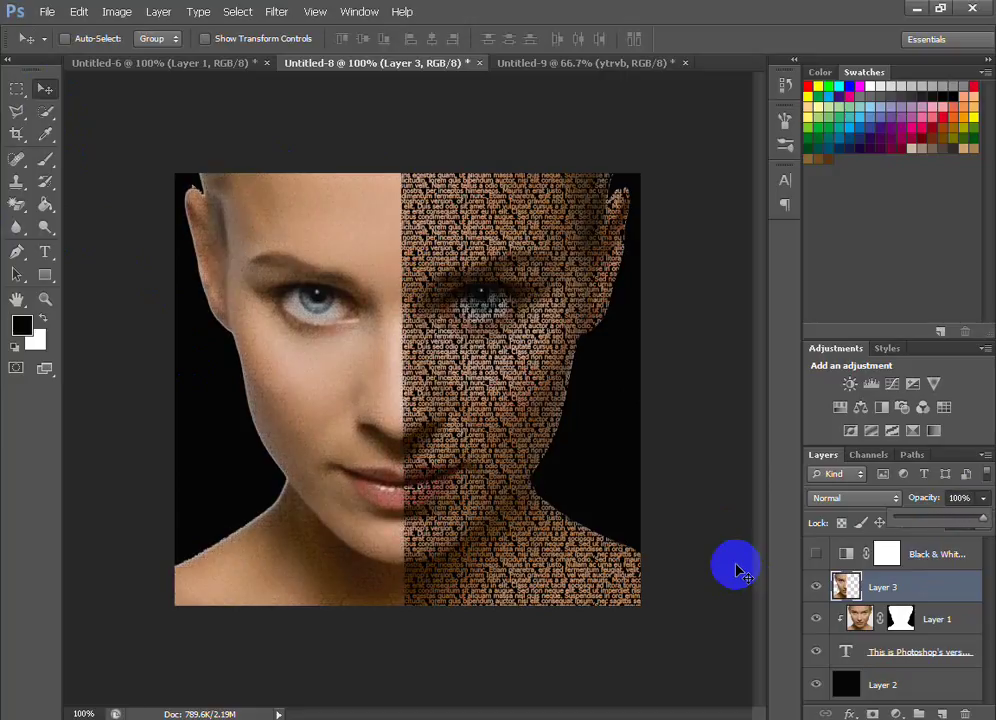
pyautogui.click(956, 517)
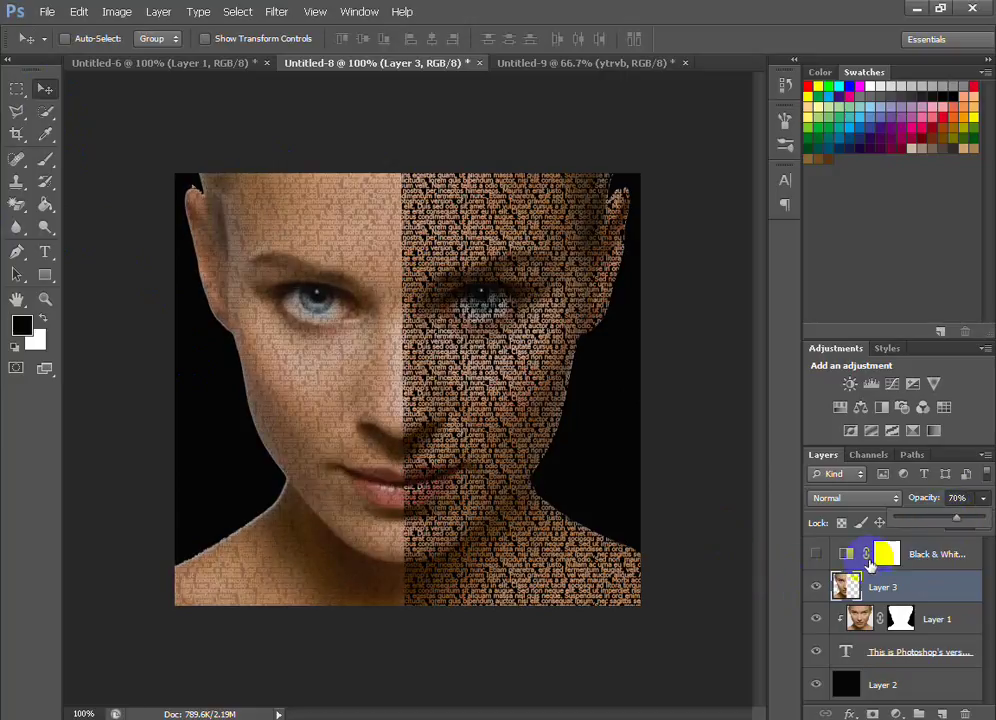
pyautogui.click(818, 586)
pyautogui.click(862, 625)
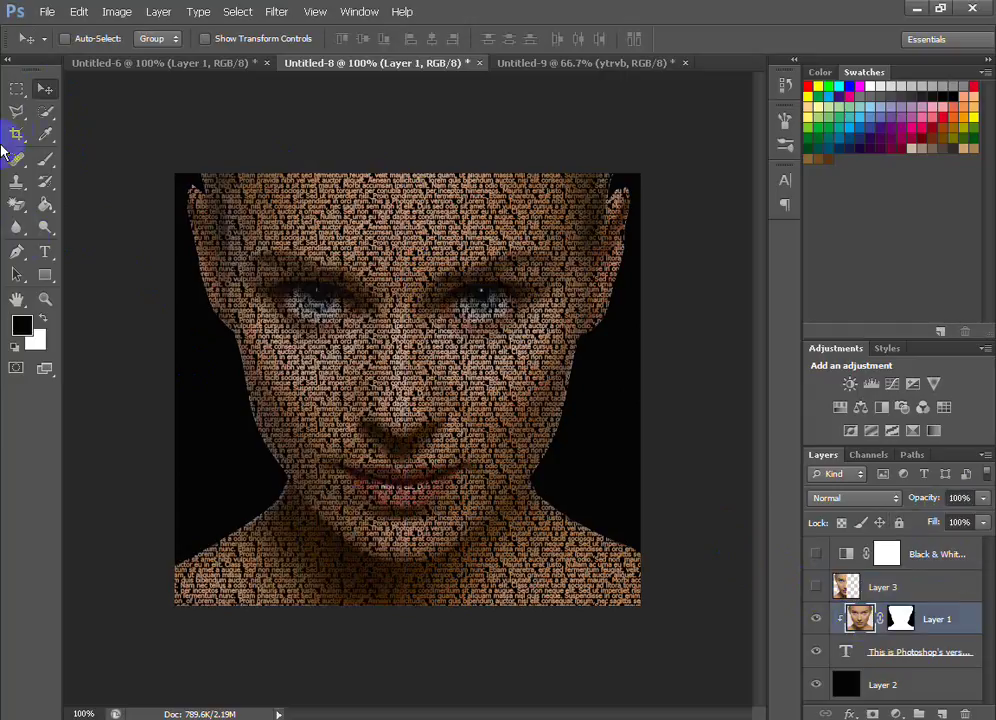
# - Lasso a diagonal upper-left area of the face photo and copy it to Layer 4
pyautogui.click(28, 122)
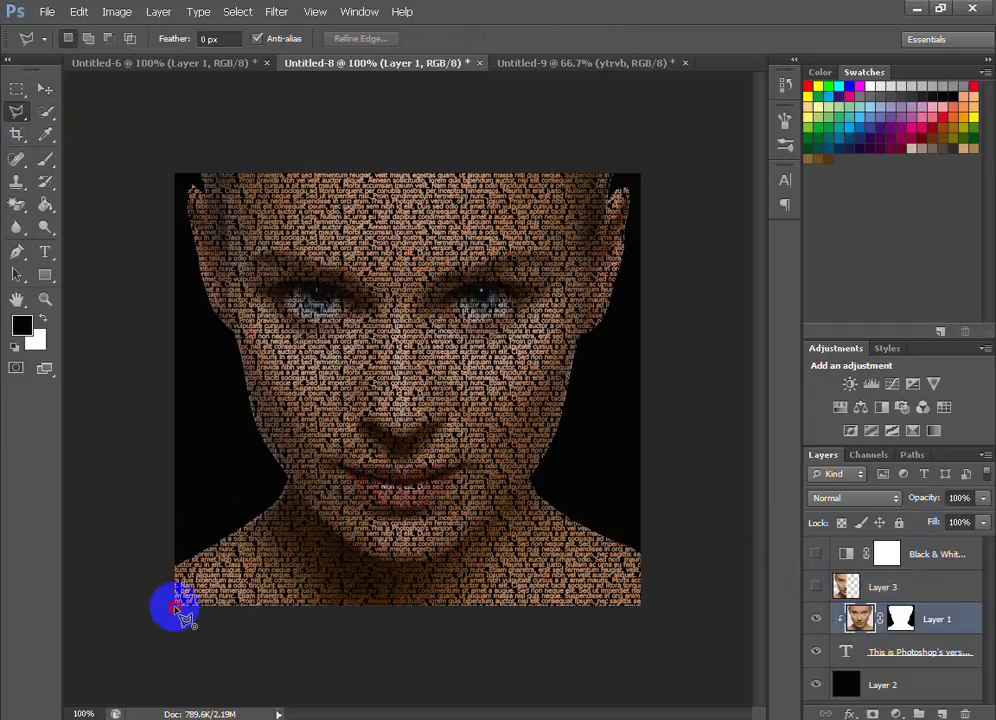
pyautogui.click(176, 607)
pyautogui.click(648, 172)
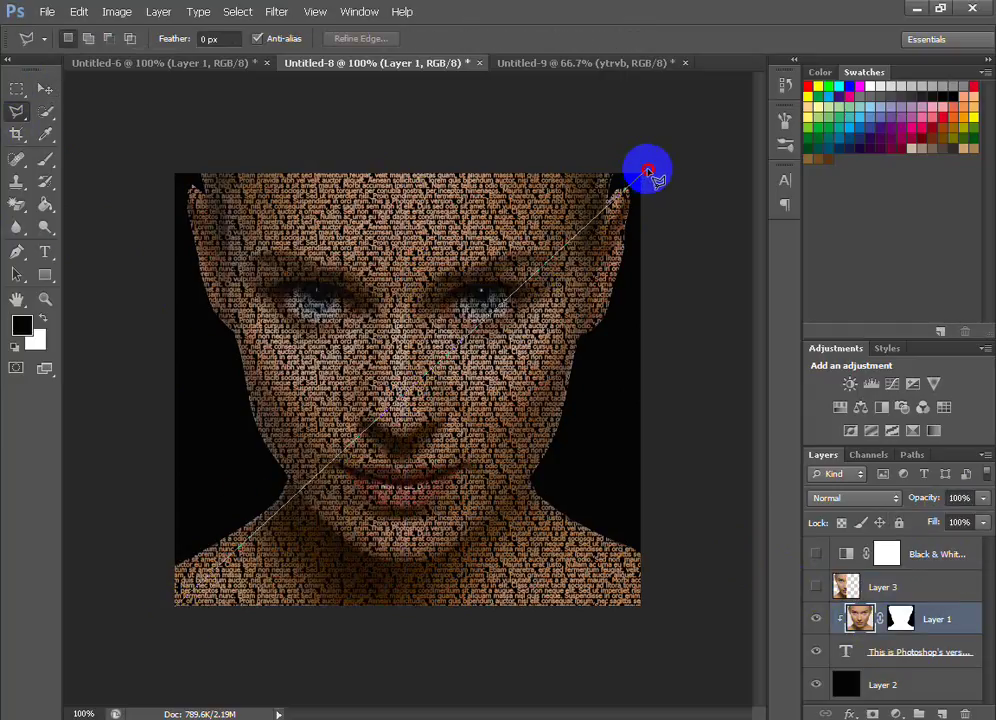
pyautogui.click(612, 140)
pyautogui.click(140, 153)
pyautogui.click(105, 582)
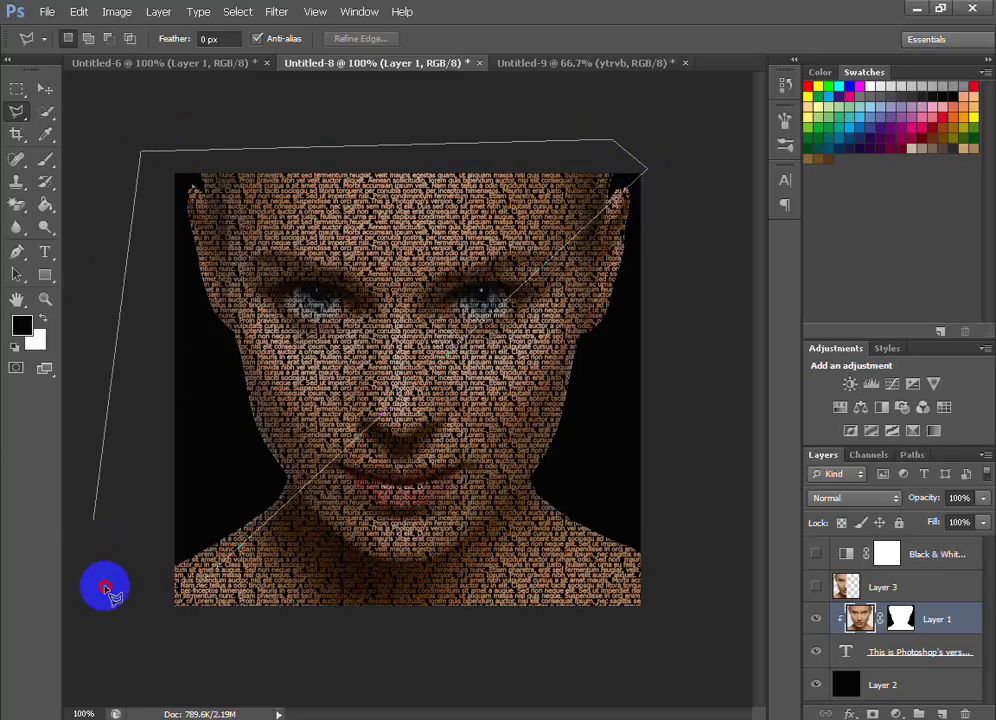
pyautogui.click(174, 608)
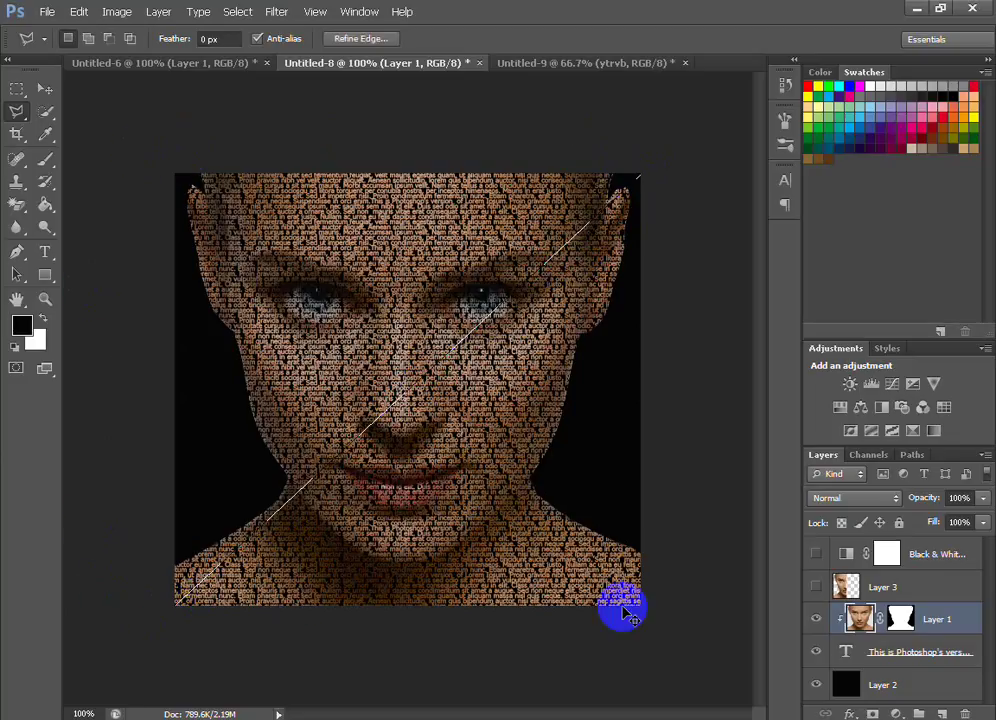
pyautogui.hotkey('ctrl', 'j')
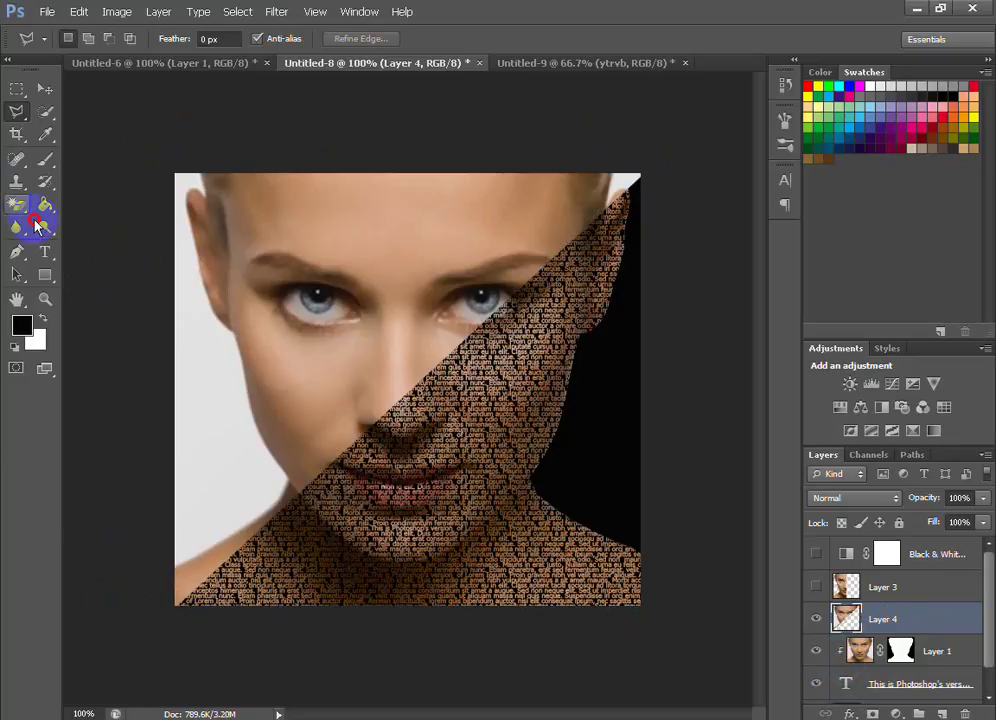
# - Magic-erase Layer 4's white background, set it to 39% opacity, hide it, and switch to Notepad
pyautogui.click(36, 224)
pyautogui.click(197, 419)
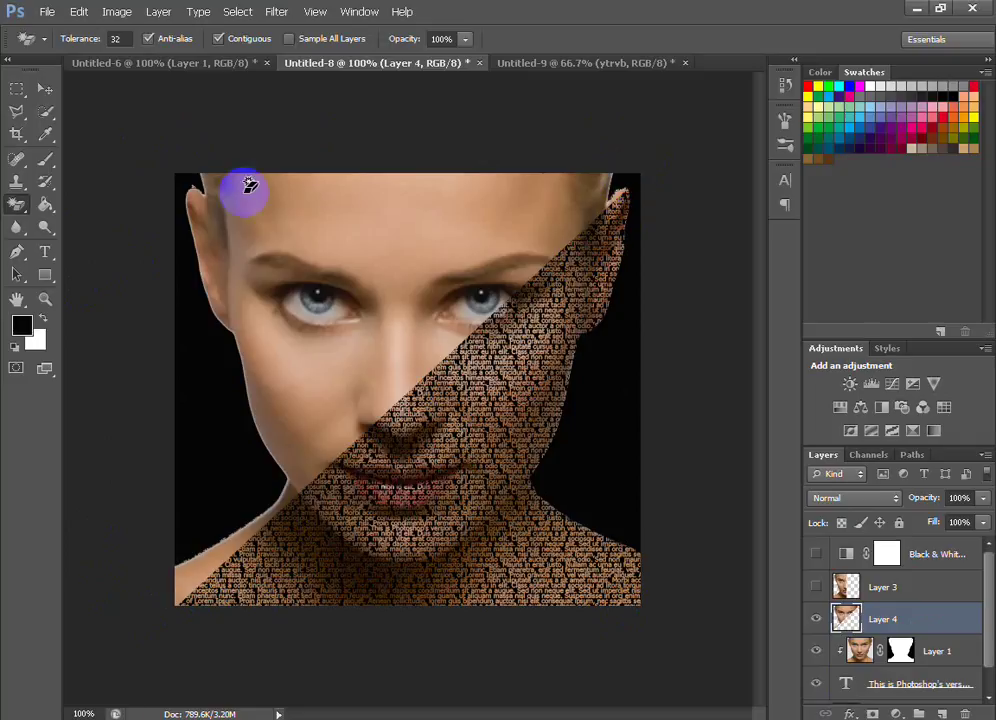
pyautogui.click(44, 88)
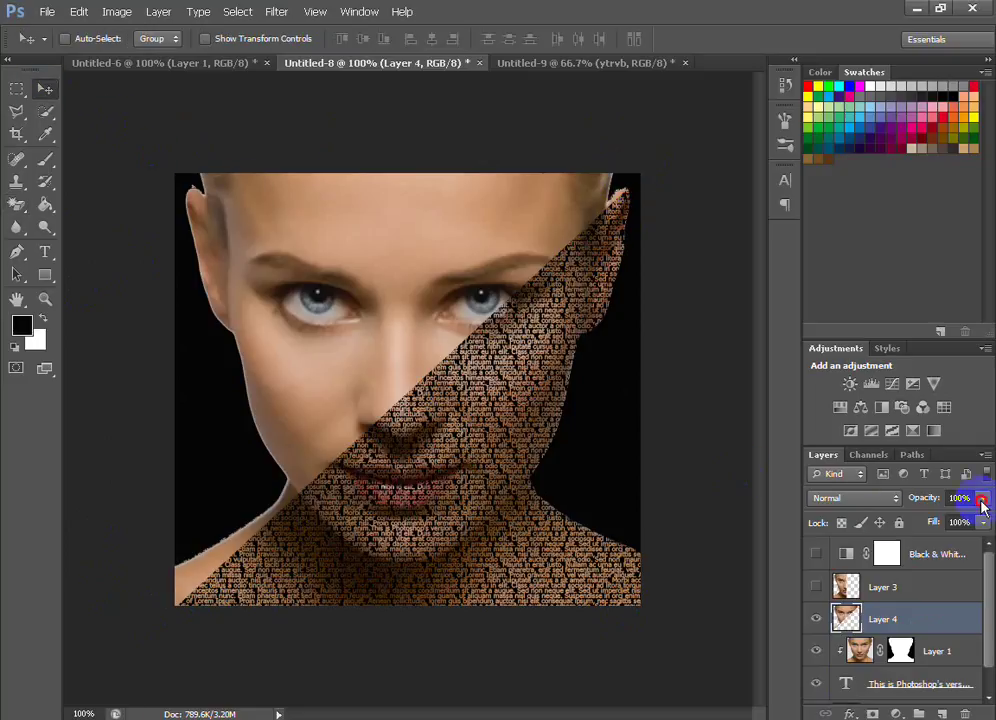
pyautogui.moveTo(981, 505); pyautogui.dragTo(942, 517)
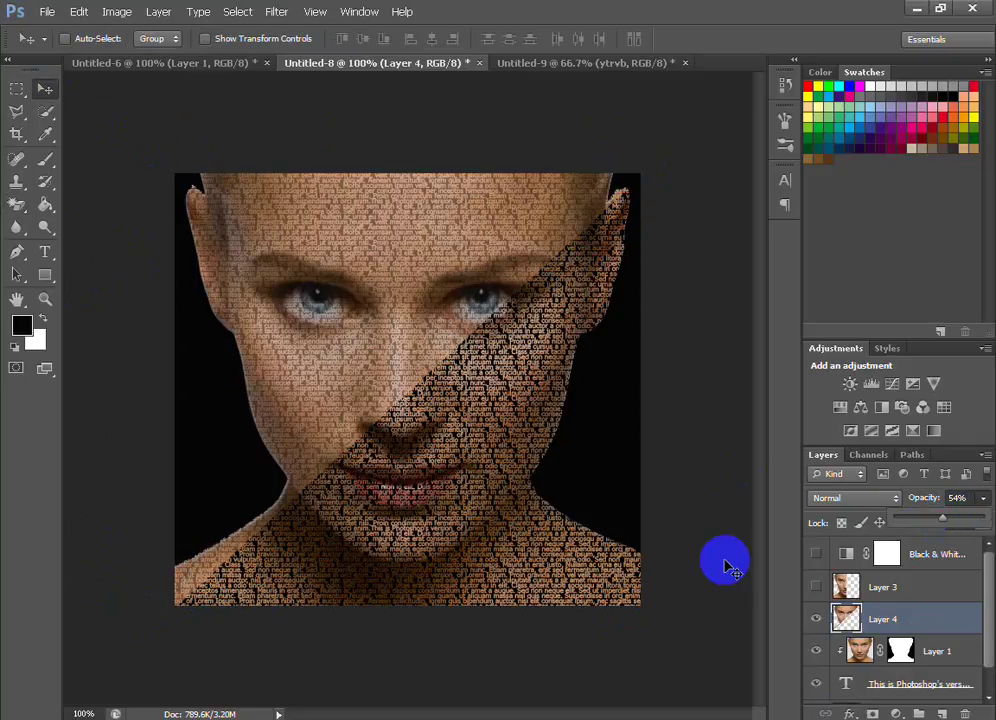
pyautogui.moveTo(727, 566); pyautogui.dragTo(776, 588)
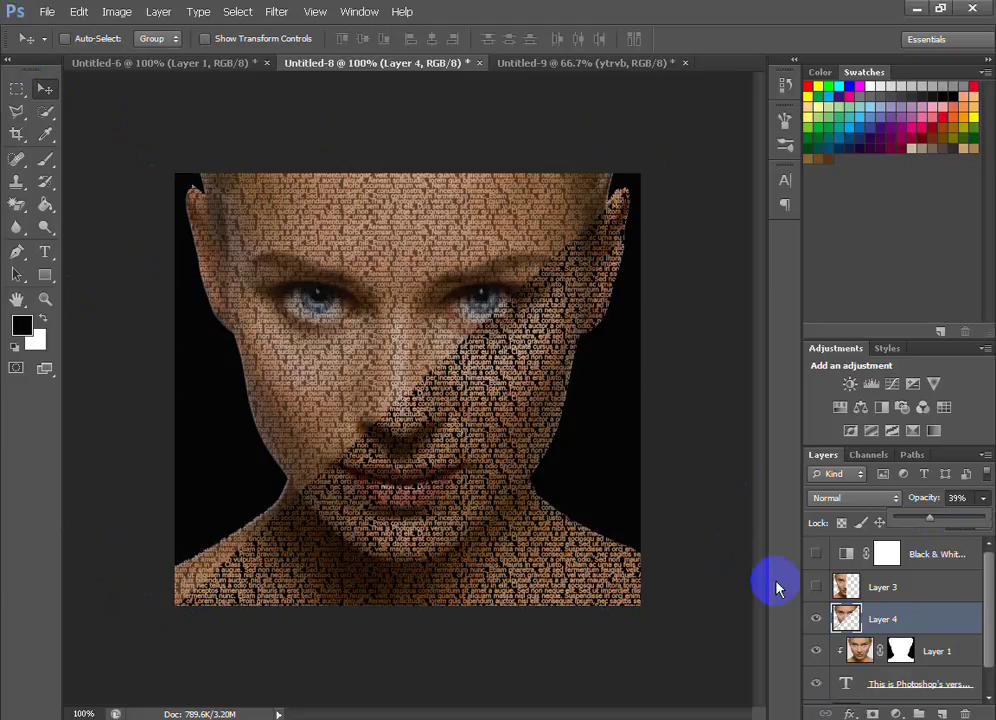
pyautogui.click(817, 620)
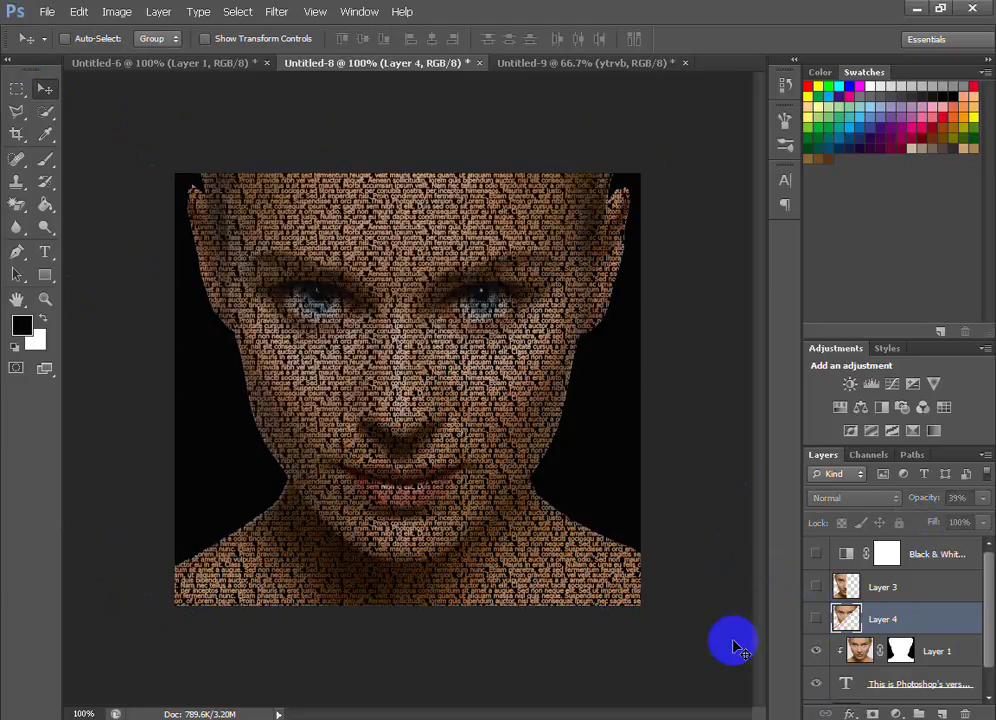
pyautogui.hotkey('alt', 'Tab')
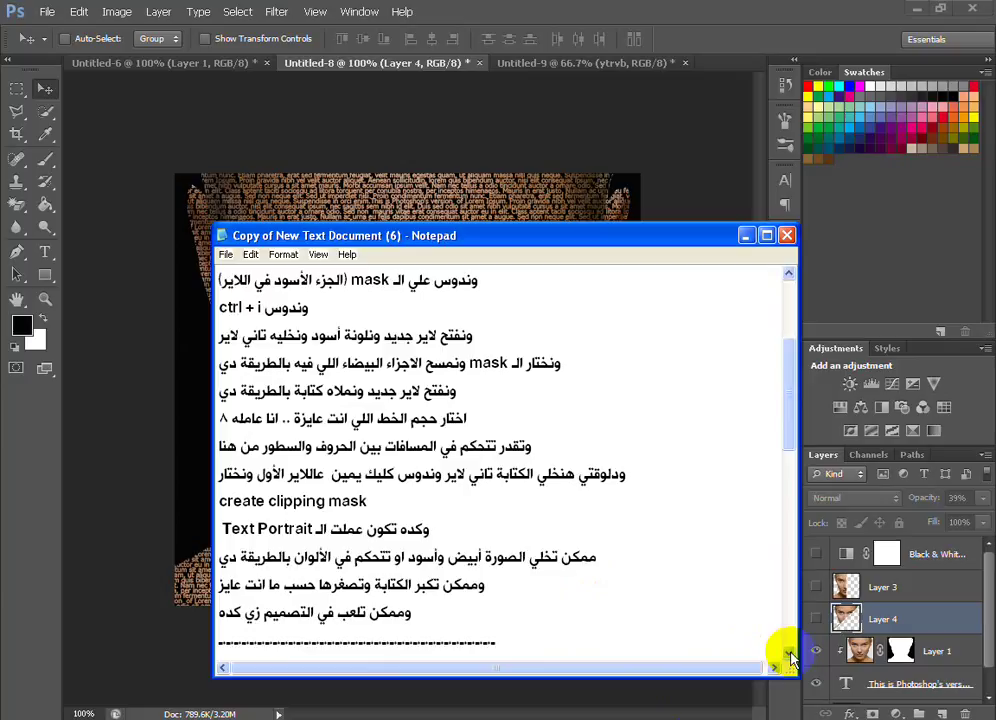
# - Scroll Notepad down to the closing lines crediting the YouTube channel and Facebook group
pyautogui.click(790, 655)
pyautogui.click(790, 655)
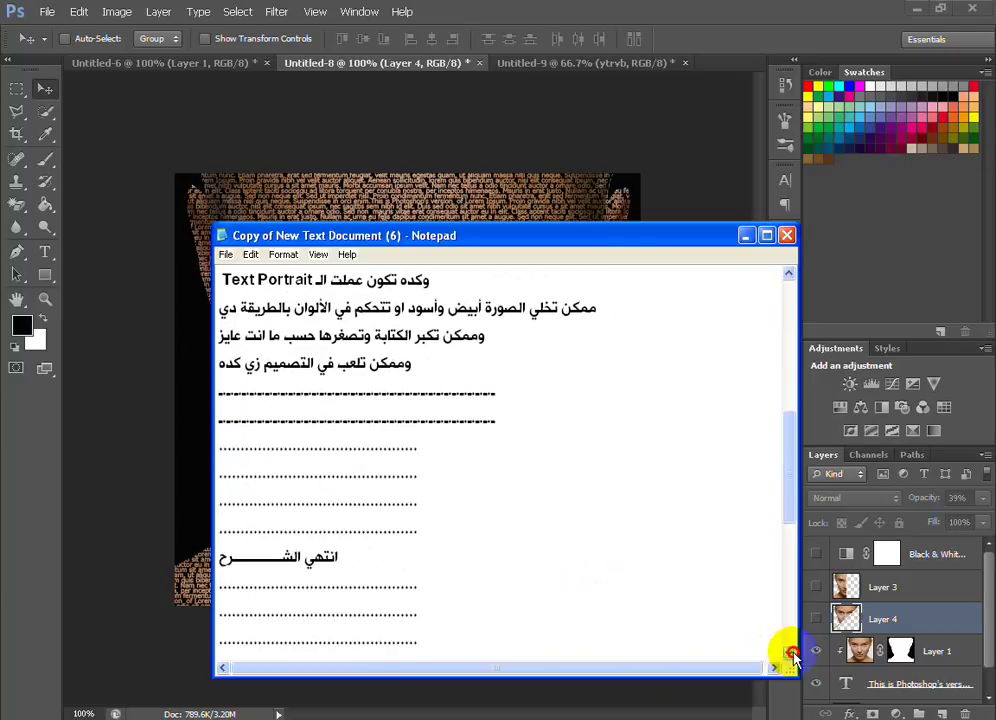
pyautogui.click(790, 655)
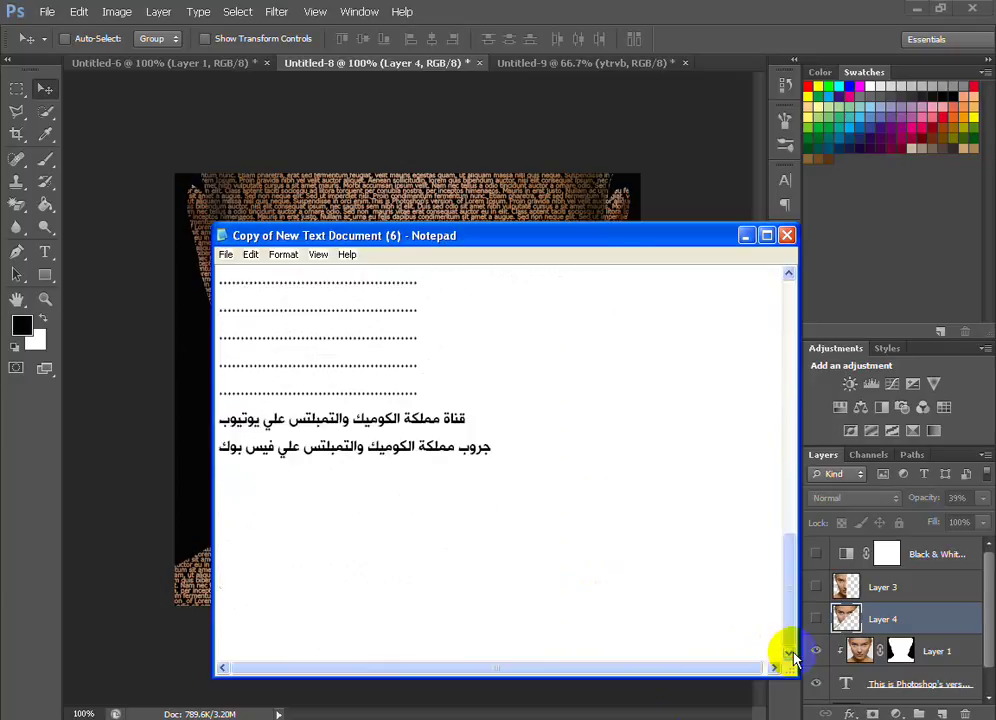